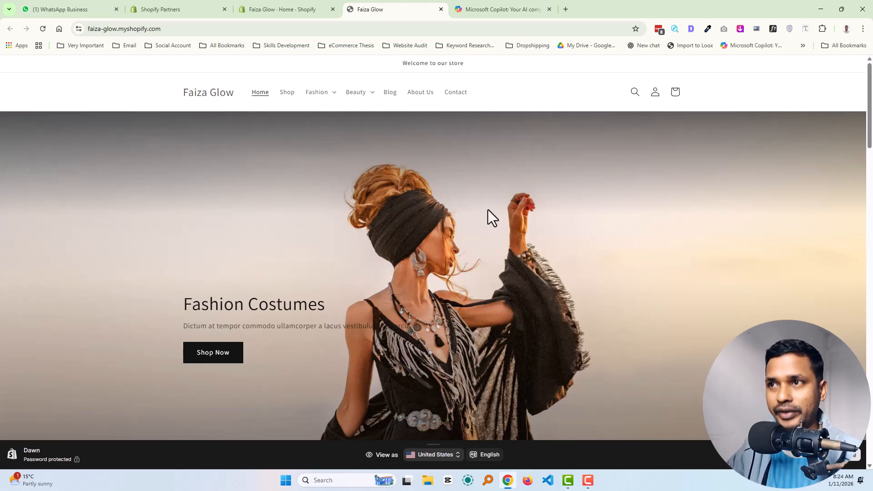
- Look through the Faiza Glow storefront home page, from the hero banner down to the footer and its product and review sections
scroll(505, 232, "down", 15)
scroll(459, 248, "down", 12)
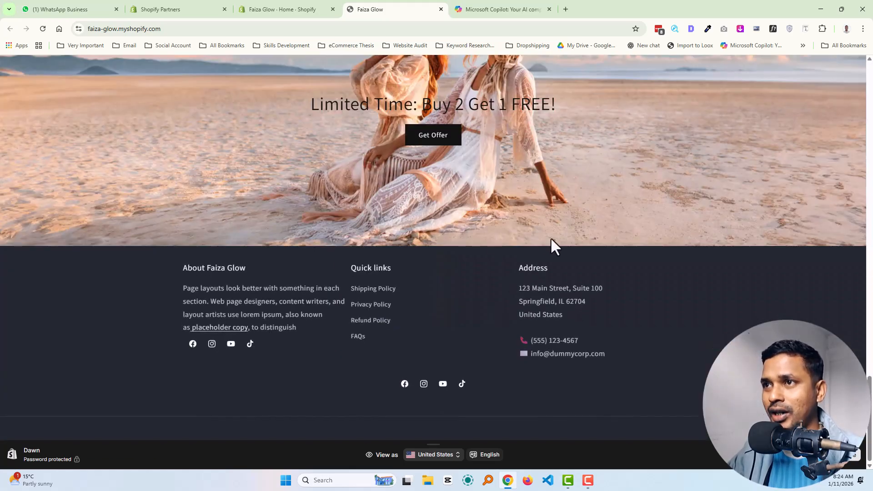
scroll(550, 247, "up", 6)
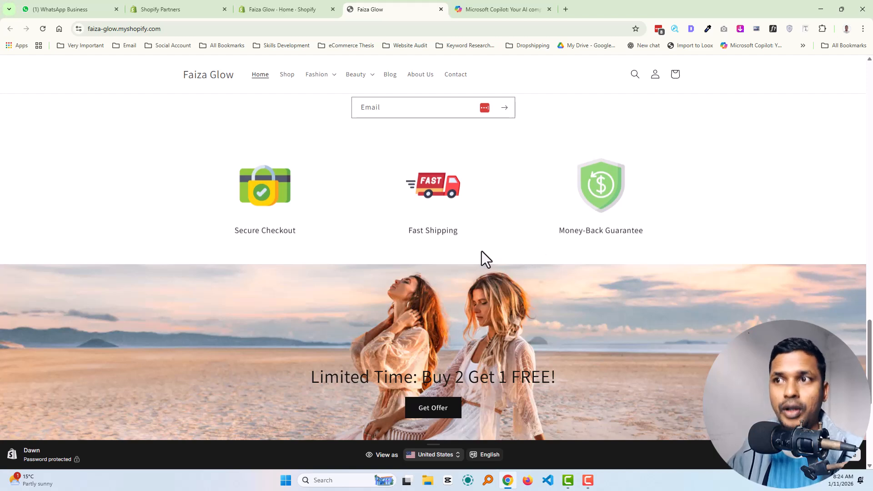
scroll(380, 289, "up", 7)
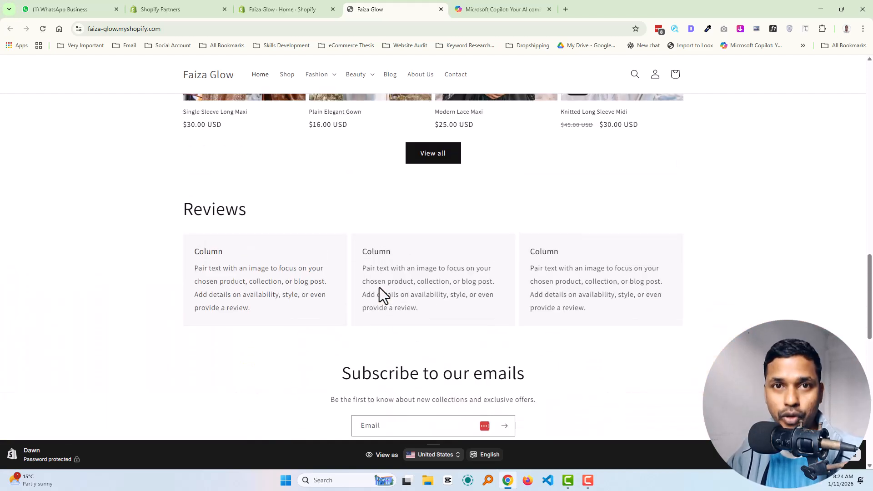
scroll(379, 287, "up", 3)
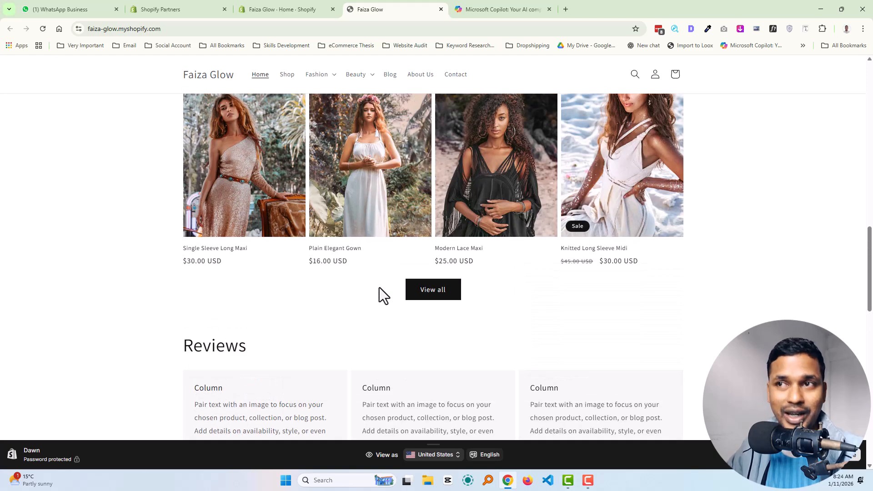
scroll(379, 287, "up", 4)
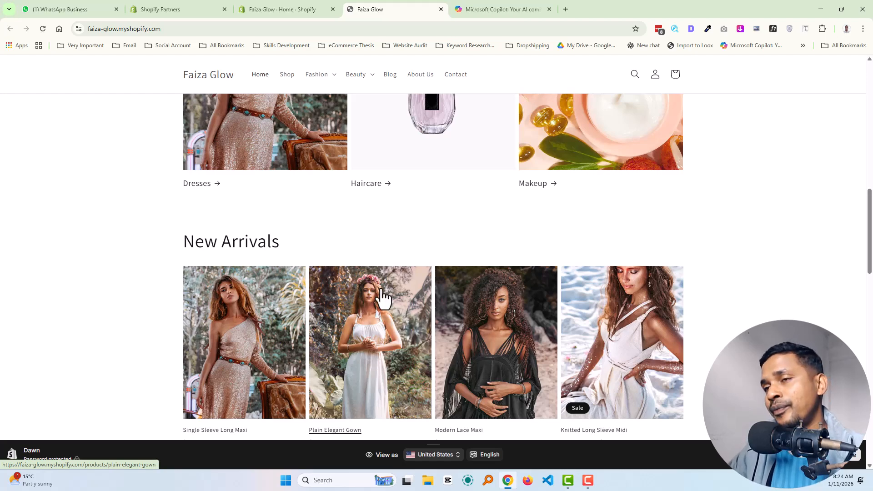
scroll(455, 314, "down", 2)
scroll(470, 301, "down", 8)
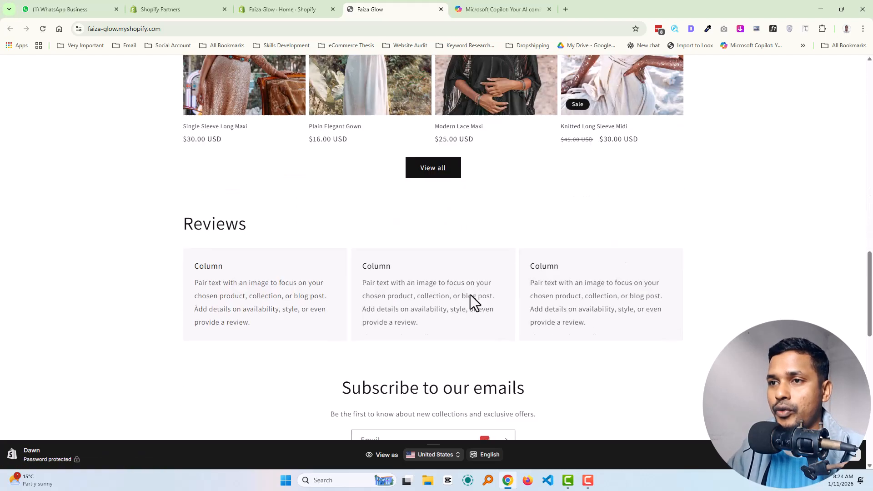
scroll(387, 268, "down", 6)
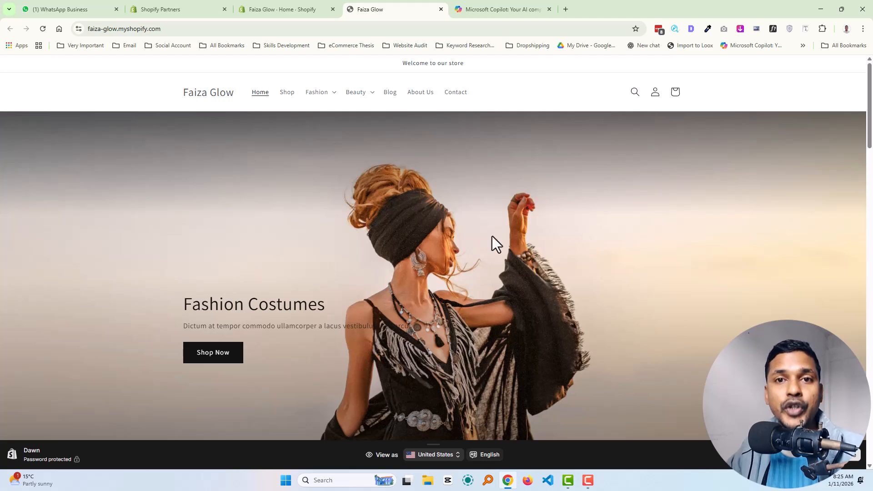
- Switch to the Faiza Glow store admin and start a new blog post from the blog posts page
left_click(300, 7)
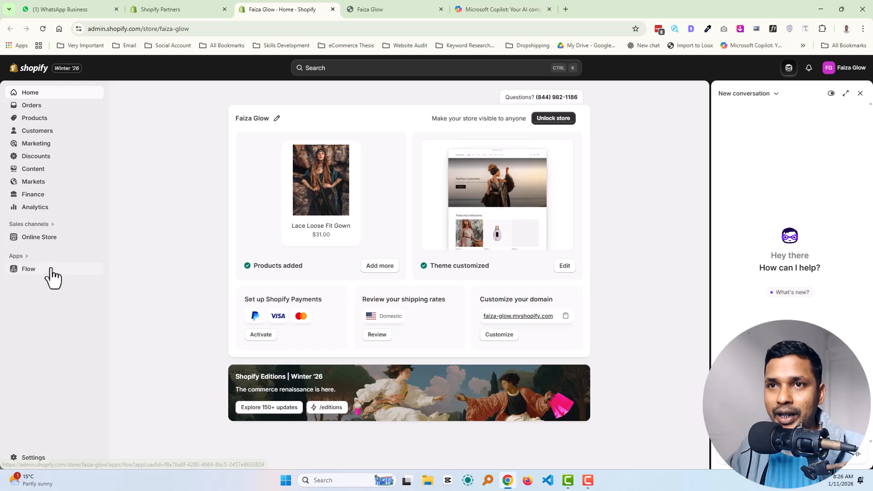
left_click(44, 240)
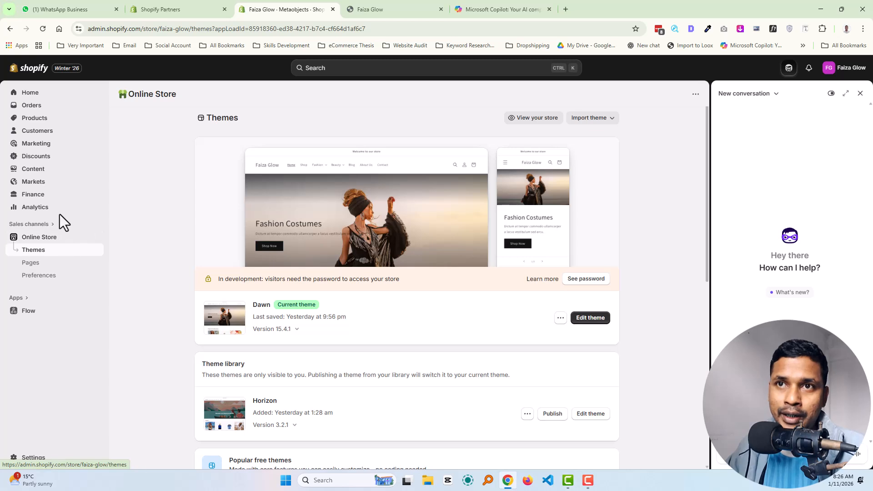
left_click(32, 172)
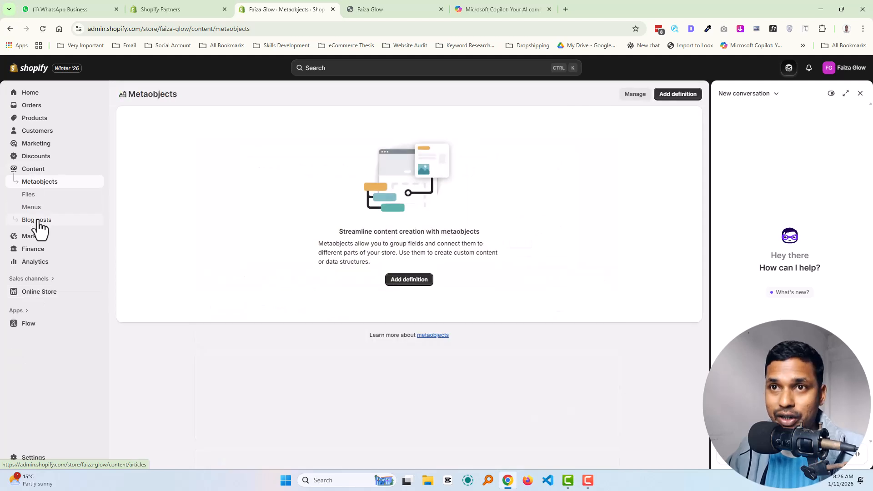
left_click(44, 221)
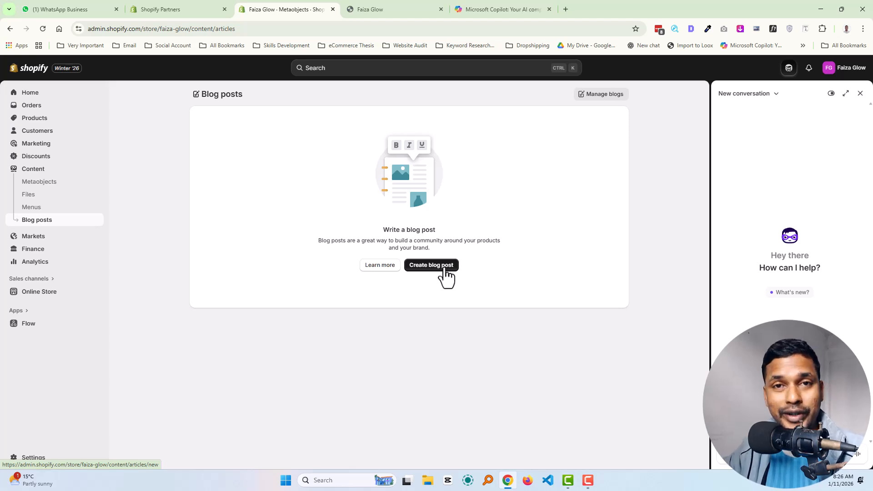
left_click(445, 269)
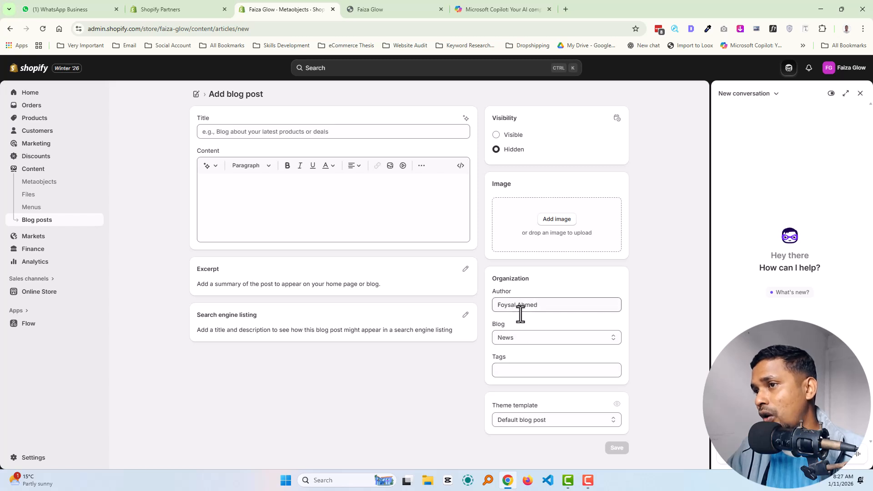
left_click(520, 344)
left_click(520, 344)
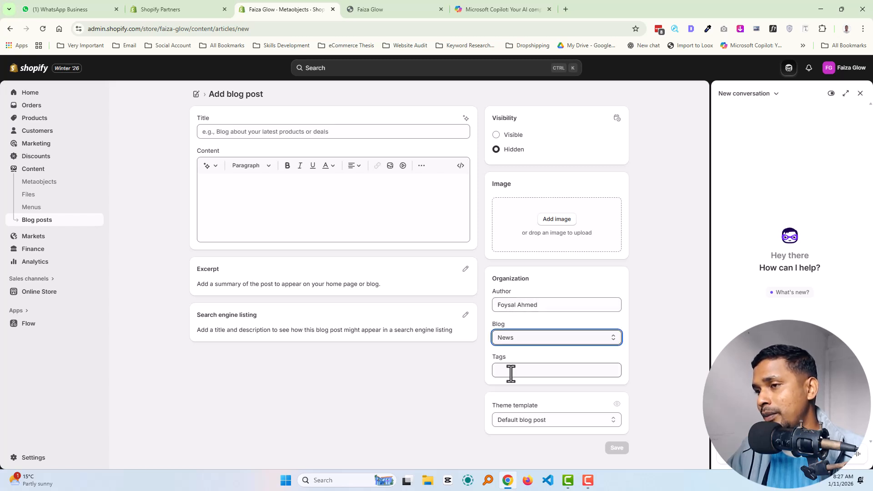
left_click(530, 422)
left_click(439, 416)
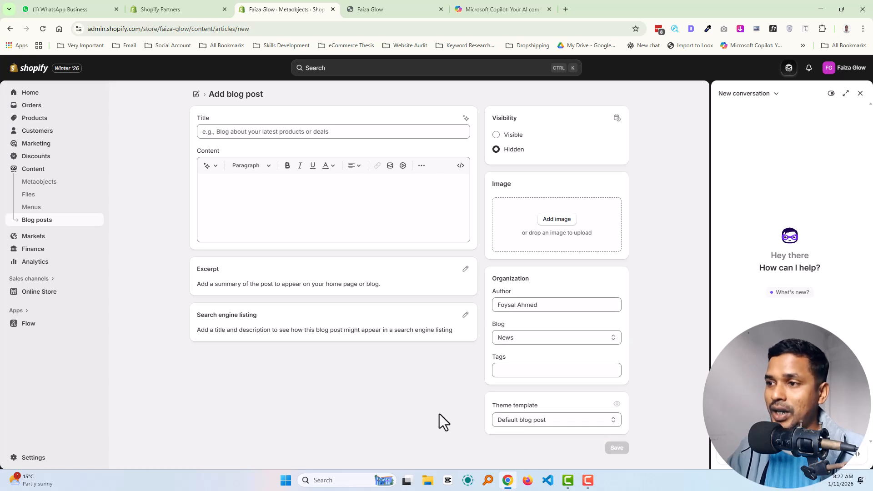
- Search Google for "lorem ipsum" in a new browser tab and open Mailchimp's lorem ipsum generators article
left_click(330, 133)
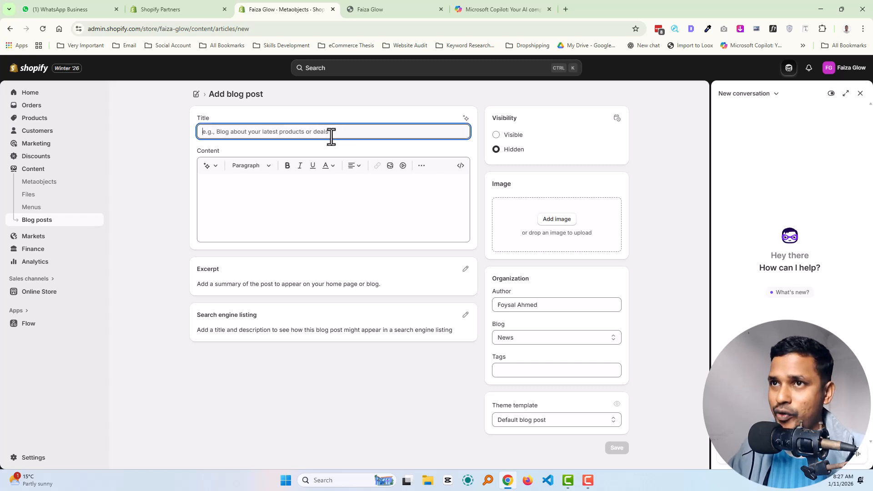
left_click(566, 9)
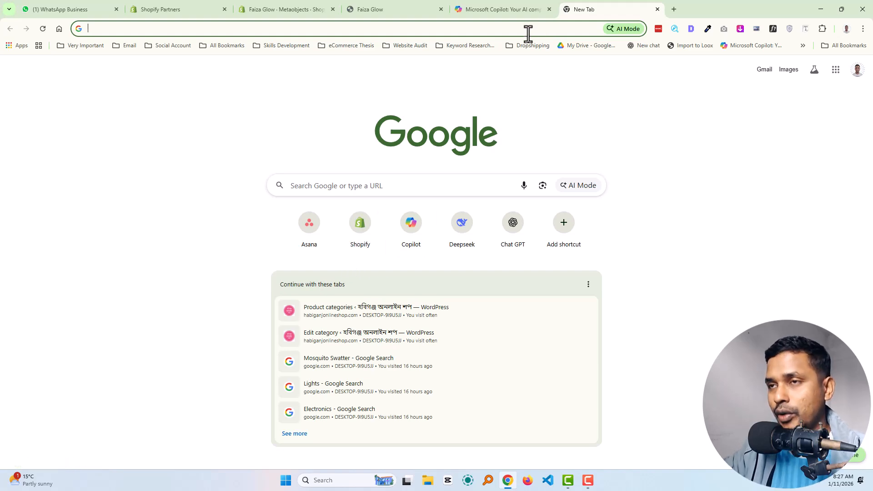
type("learn")
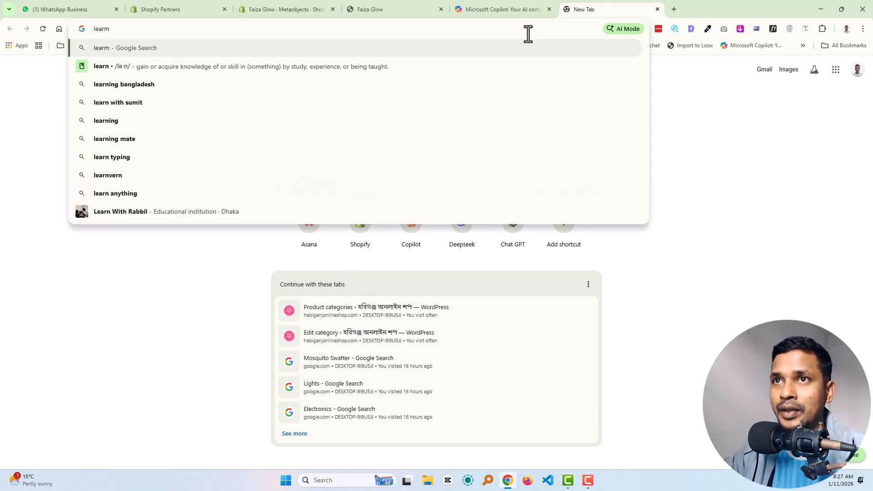
key("BackSpace")
key("BackSpace")
key("BackSpace")
key("BackSpace")
key("BackSpace")
type("lore")
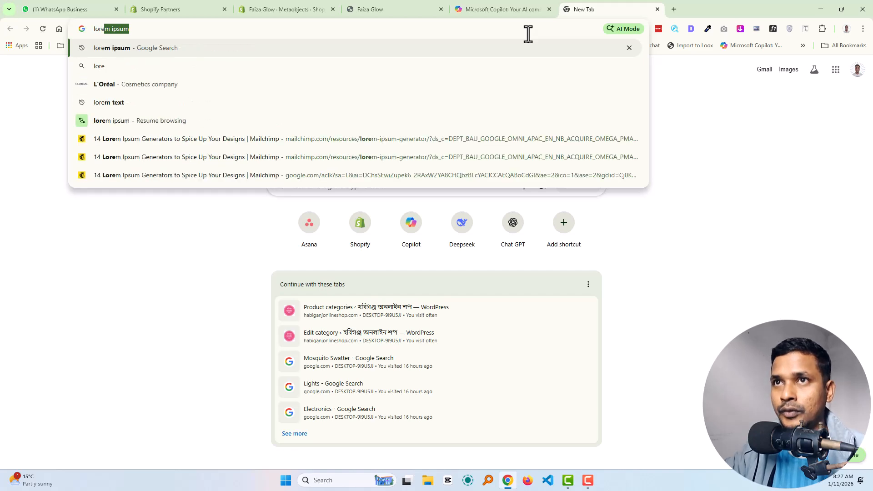
key("Return")
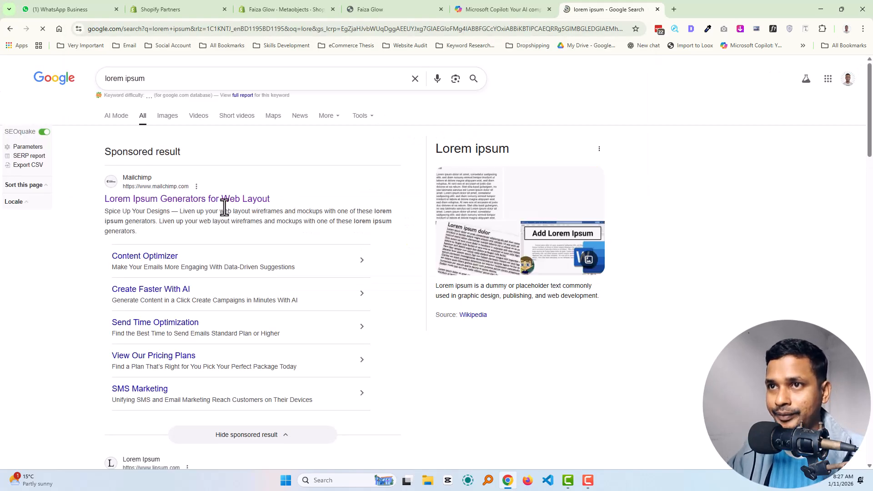
left_click(227, 200)
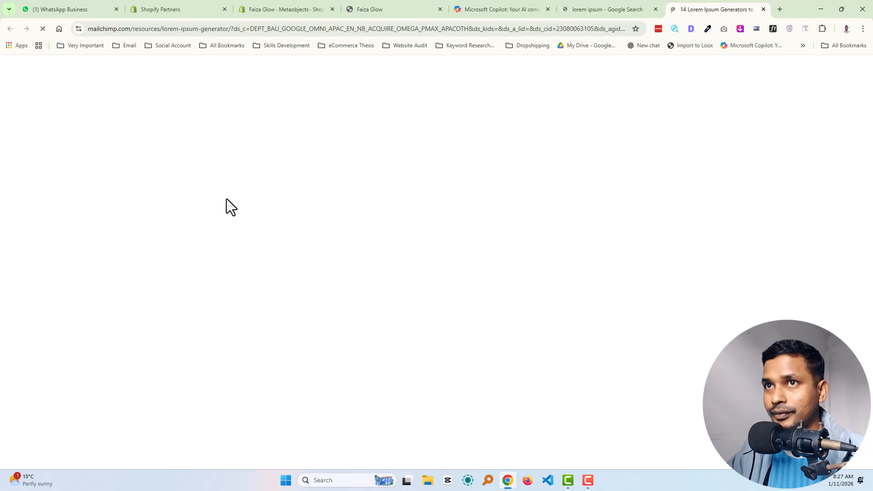
- Copy "Lorem Ipsum Generators to Spice Up Your Designs" from the article heading into the new blog post's title
scroll(341, 244, "down", 5)
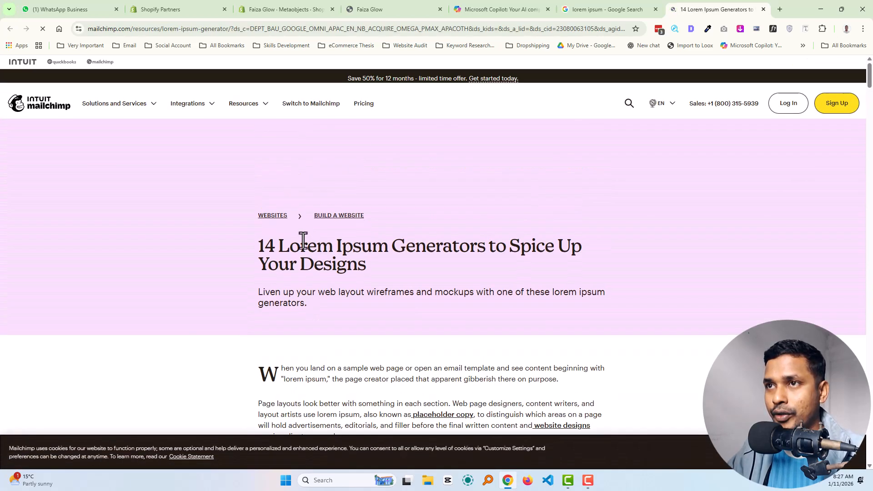
left_click_drag(278, 246, 368, 257)
key("ctrl+c")
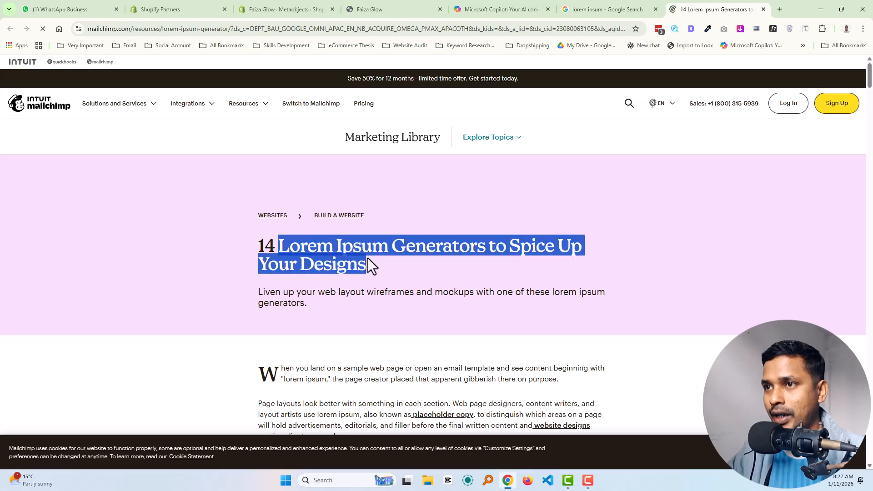
left_click(494, 2)
left_click(400, 7)
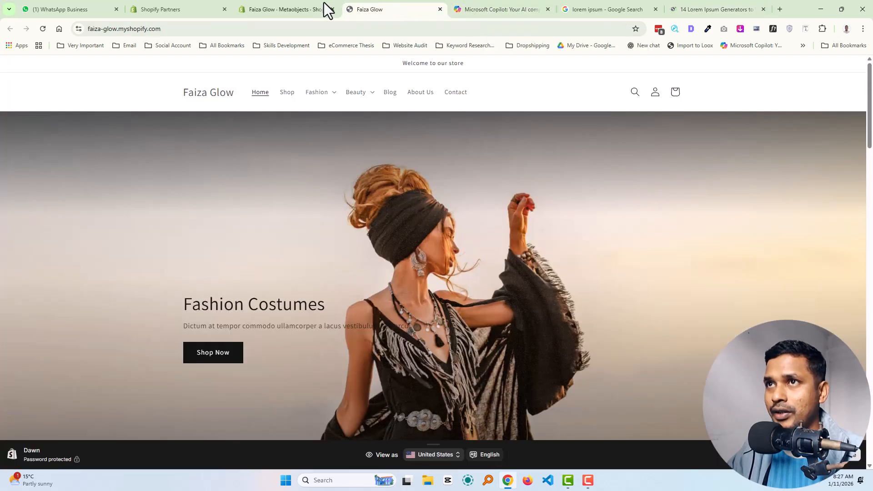
left_click(284, 9)
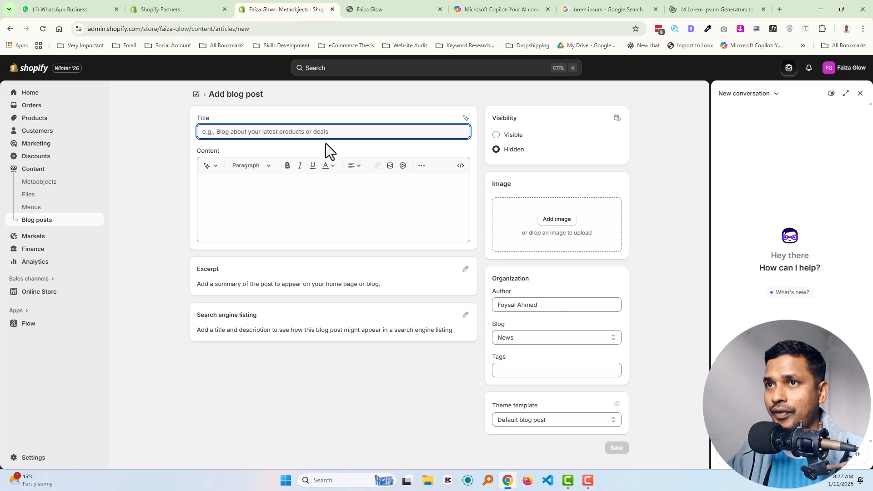
key("ctrl+v")
- Copy the article's paragraphs from "Page layouts look better" through "Fun Lorem Ipsum text" into the blog post's content
left_click(705, 6)
scroll(332, 315, "down", 5)
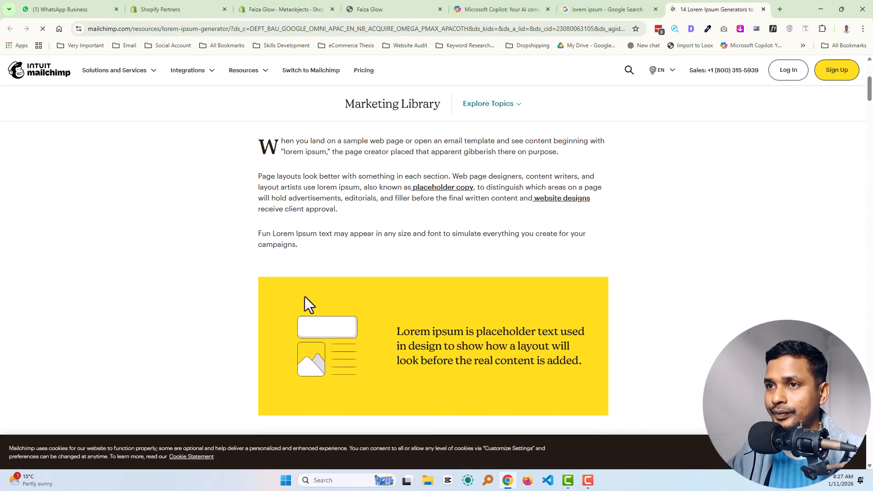
left_click_drag(303, 242, 257, 175)
key("ctrl+c")
left_click(306, 8)
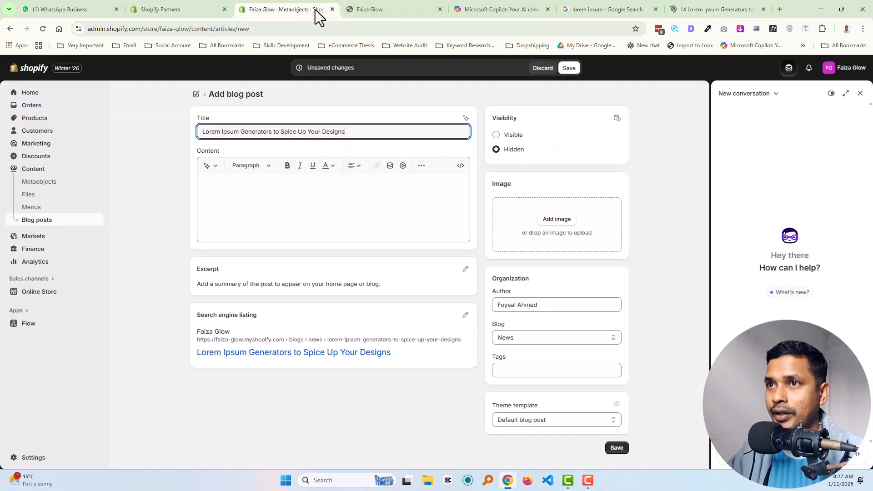
left_click(314, 201)
key("ctrl+v")
- Set the blog post's image to the existing store file home-1-shop-1-1_1
left_click(551, 239)
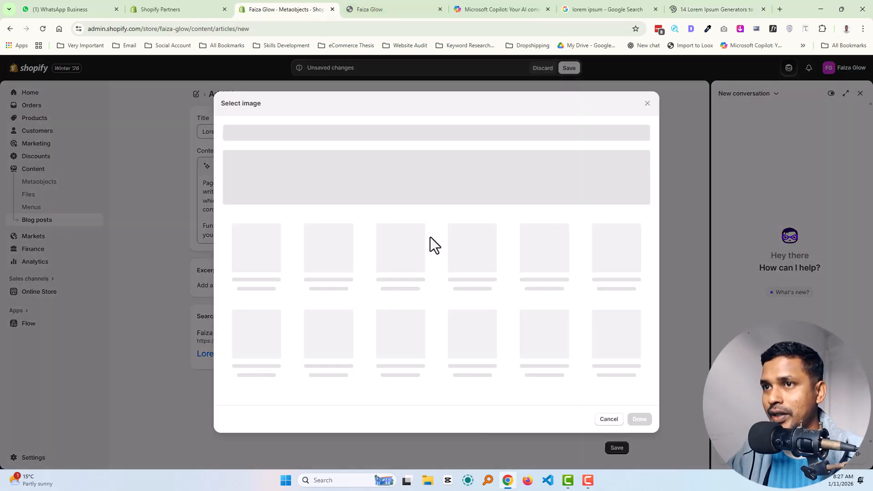
scroll(536, 310, "down", 4)
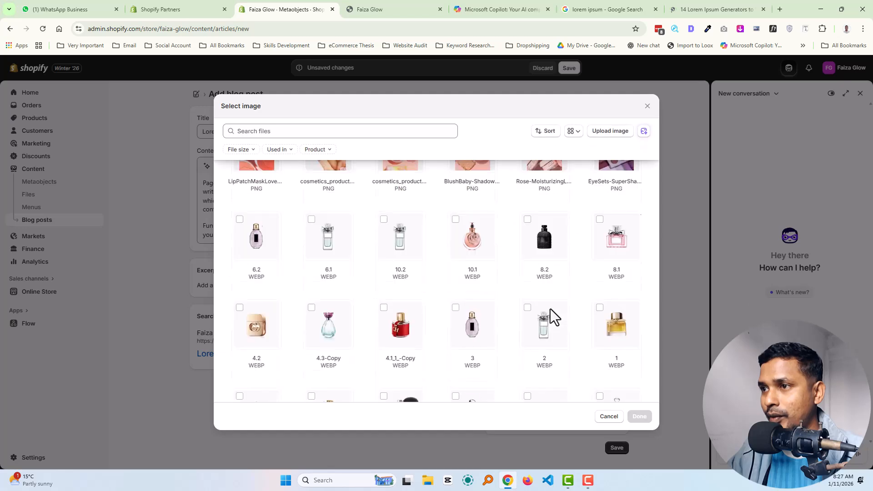
scroll(482, 314, "down", 10)
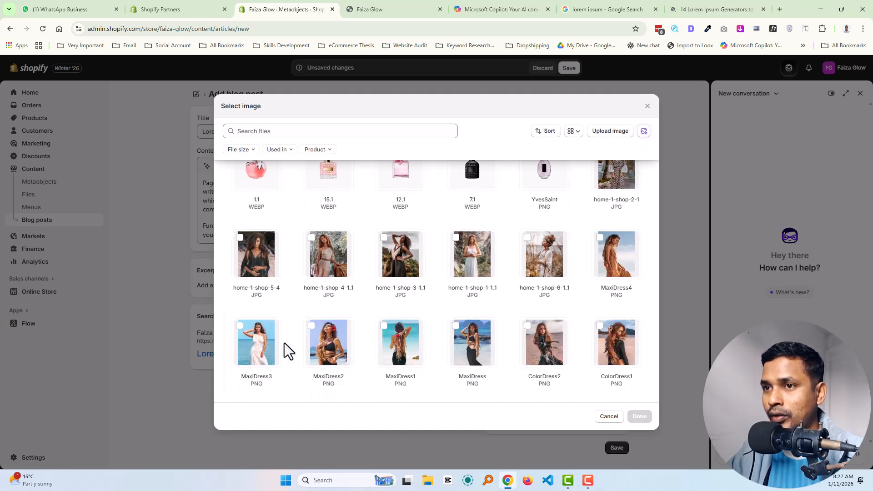
left_click(548, 244)
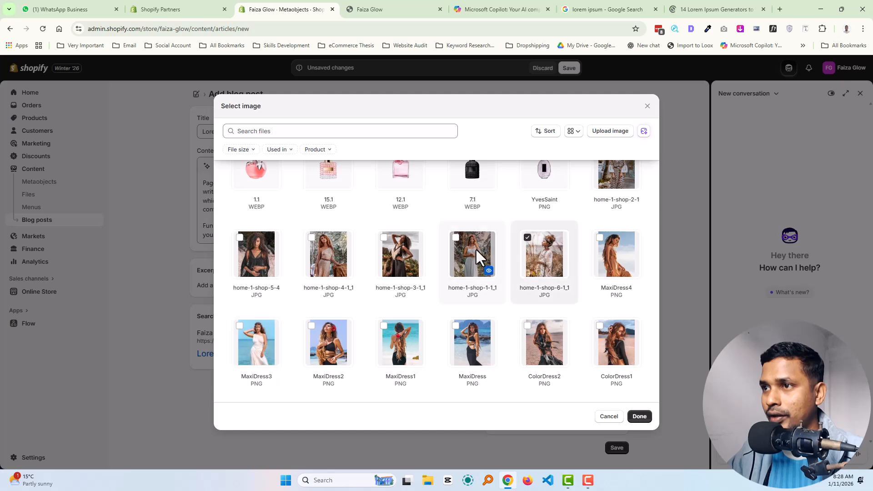
left_click(475, 249)
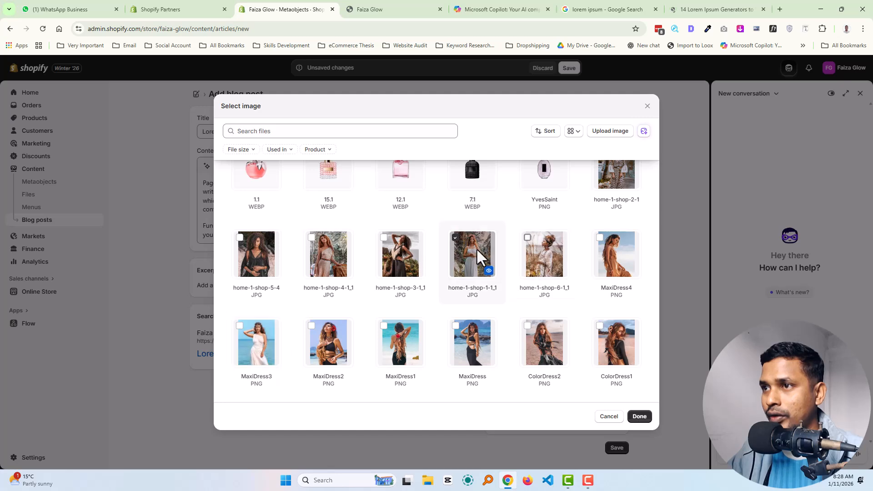
left_click(639, 416)
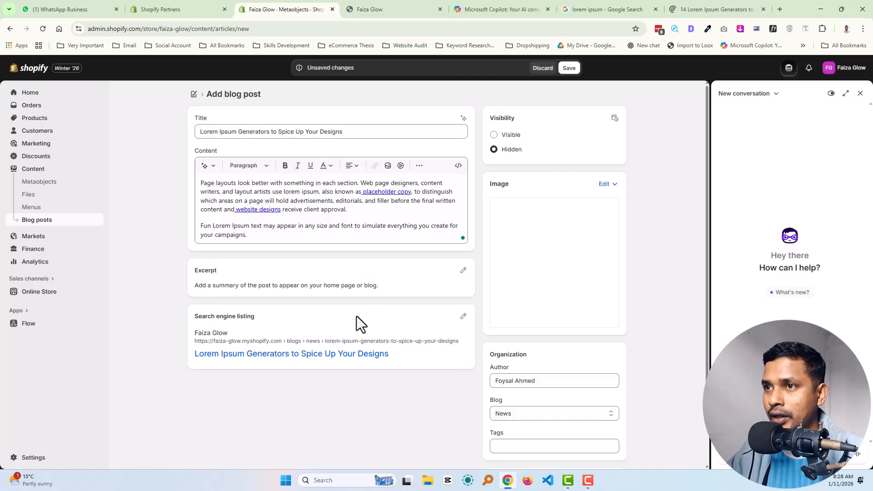
- Set the blog post's visibility to Visible, try to save it, and review the form
left_click(494, 134)
left_click(568, 70)
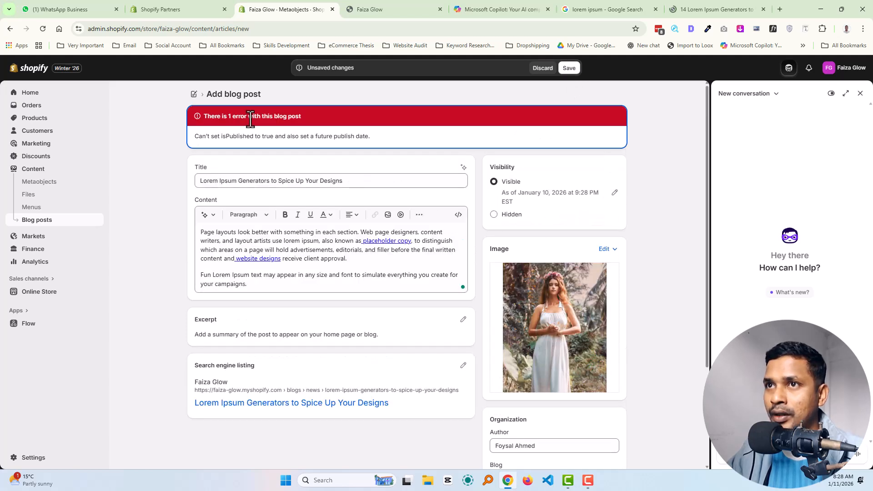
scroll(335, 170, "down", 3)
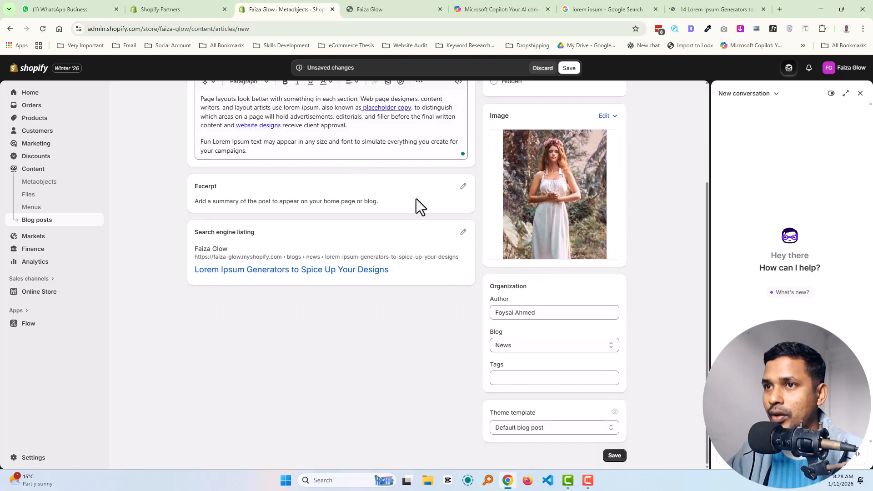
scroll(504, 302, "up", 3)
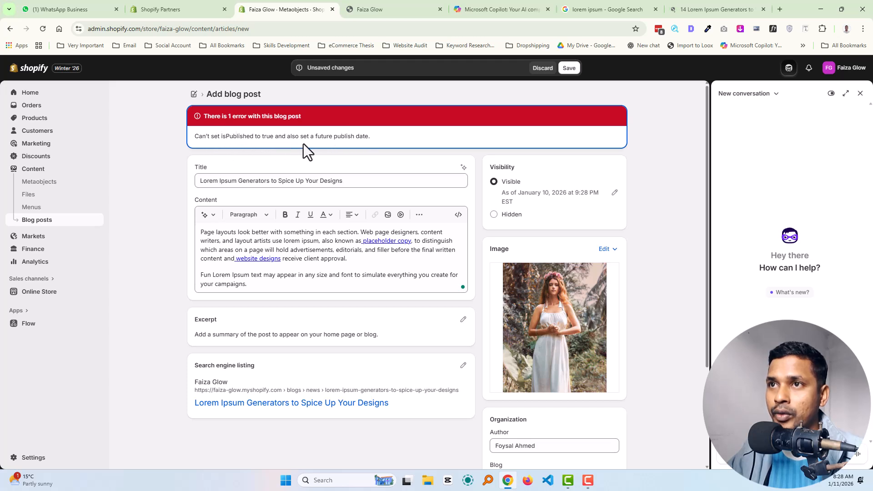
- Save the blog post, dismiss the notice, and return to the blog posts list
key("ctrl+s")
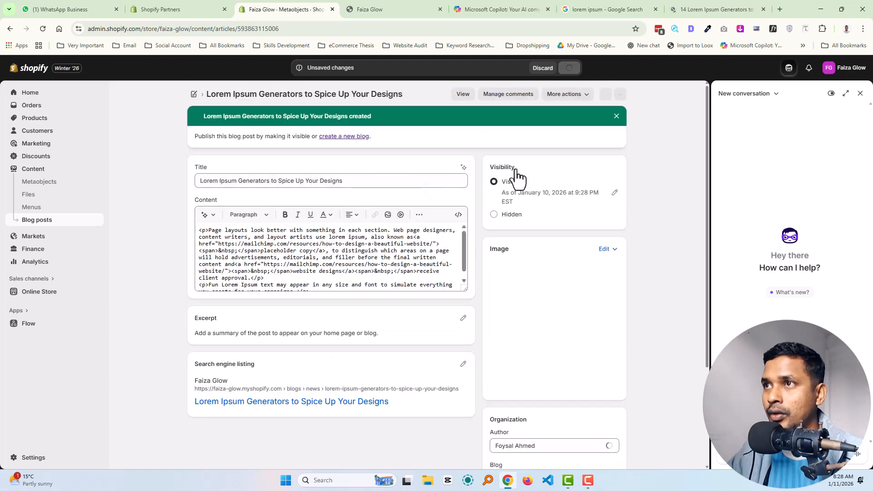
left_click(617, 117)
left_click(555, 95)
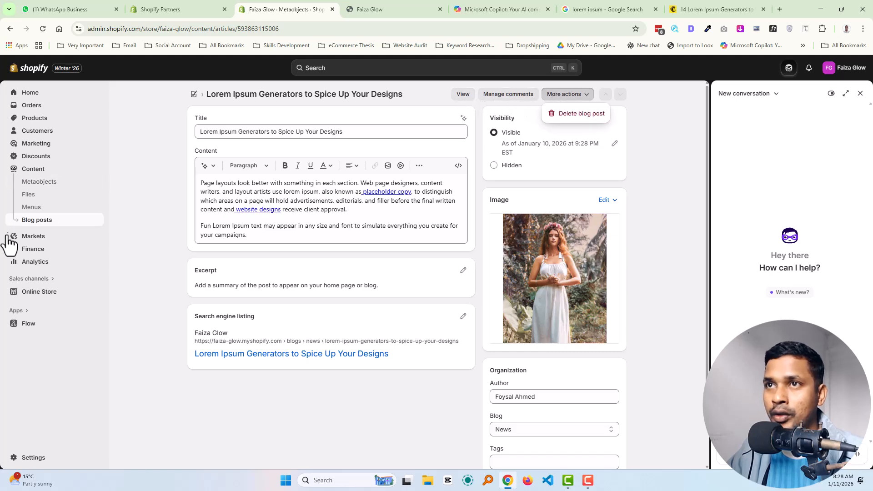
left_click(36, 221)
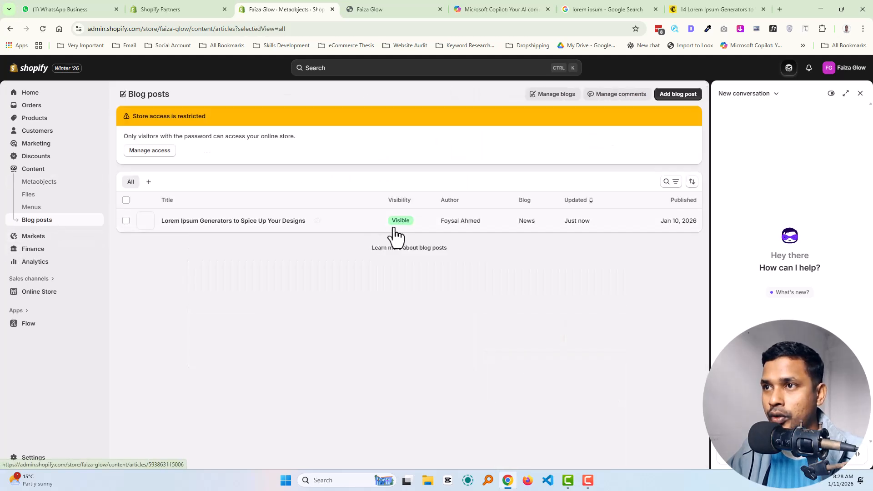
- Open four blank blog post forms in separate browser tabs
left_click(679, 94, "ctrl")
left_click(679, 94, "ctrl")
left_click(679, 94, "ctrl")
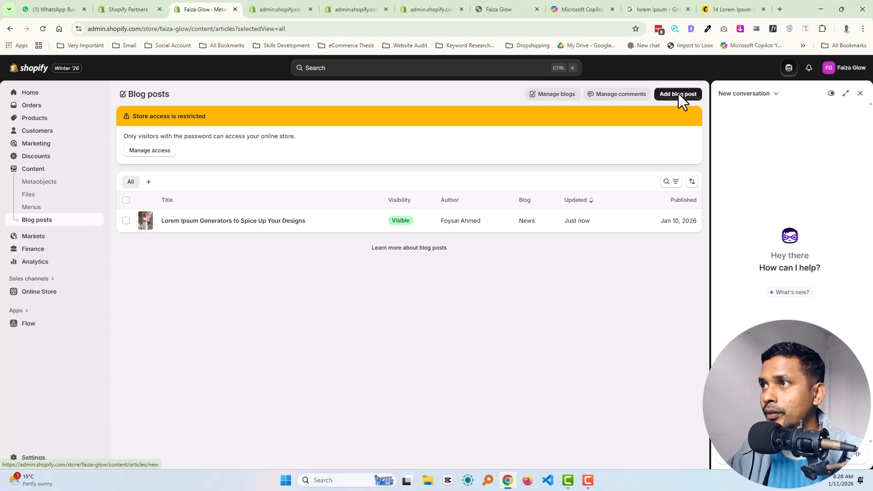
- Paste the copied article paragraphs into the content of each of the four new blog posts
left_click(255, 6)
left_click(346, 220)
key("ctrl+v")
left_click(324, 17)
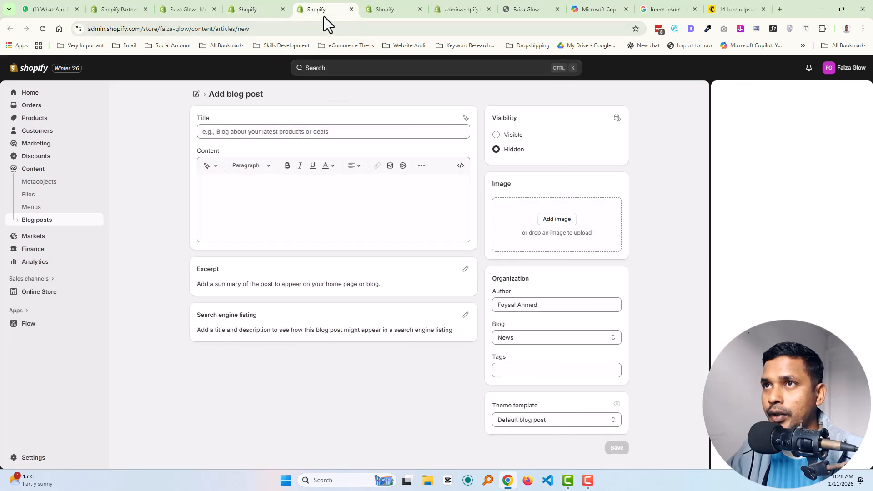
left_click(356, 216)
key("ctrl+v")
left_click(383, 13)
left_click(378, 193)
key("ctrl+v")
left_click(451, 7)
left_click(394, 203)
key("ctrl+v")
- Return to the lorem ipsum article and copy its heading text "Lorem Ipsum Generators to Spice Up Your Designs"
left_click(271, 10)
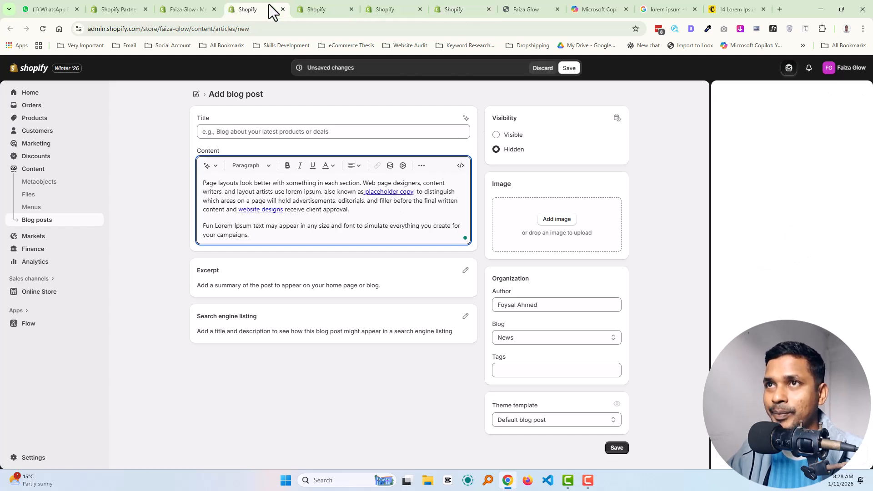
left_click(188, 9)
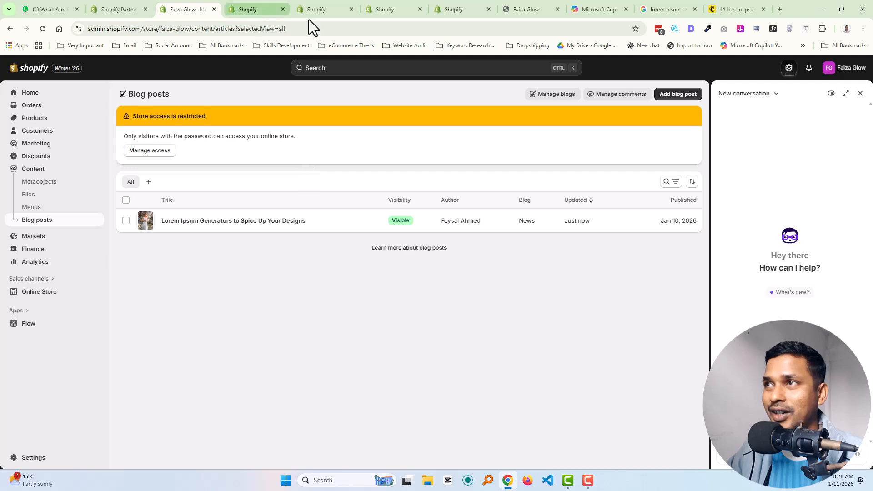
left_click(732, 4)
scroll(385, 164, "up", 1)
scroll(345, 178, "up", 2)
left_click_drag(281, 155, 394, 171)
key("ctrl+c")
- Paste the copied heading as the title of each of the four new blog posts
left_click(270, 7)
left_click(250, 131)
key("ctrl+v")
left_click(321, 10)
left_click(318, 130)
key("ctrl+v")
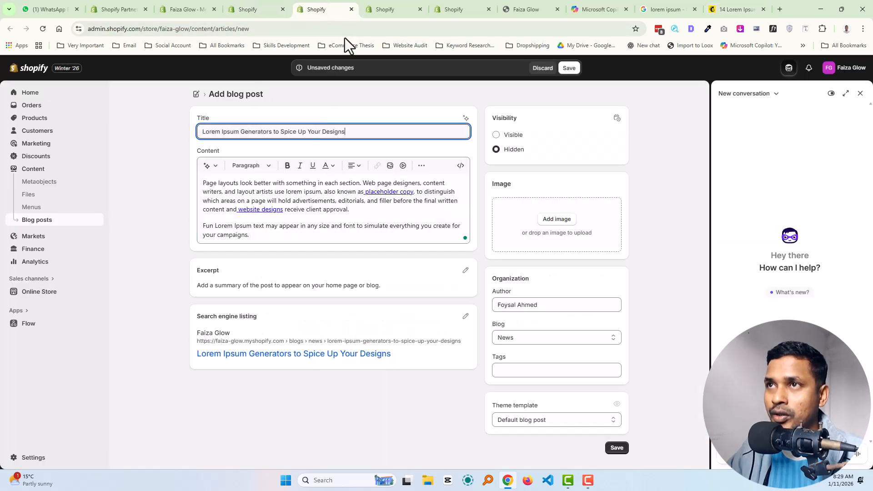
left_click(380, 8)
left_click(354, 131)
key("ctrl+v")
left_click(462, 7)
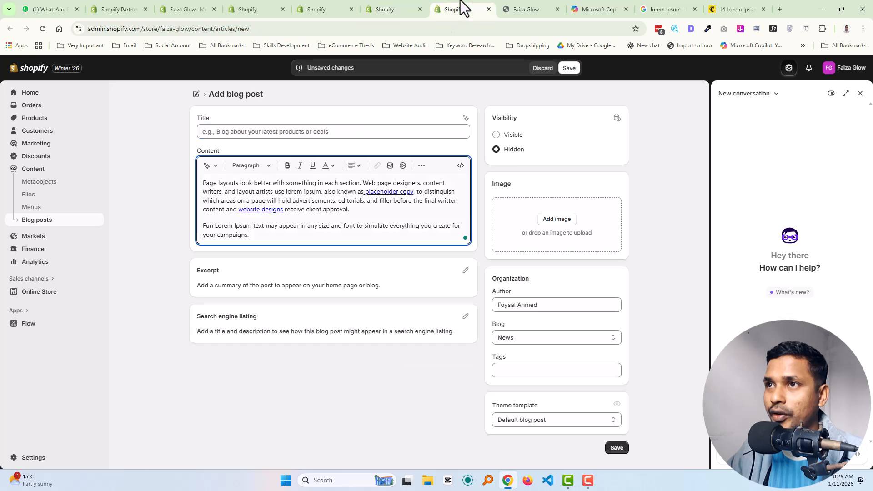
left_click(390, 133)
key("ctrl+v")
- Set the visibility of all four new blog posts to Visible
left_click(507, 135)
left_click(388, 8)
left_click(513, 135)
left_click(318, 9)
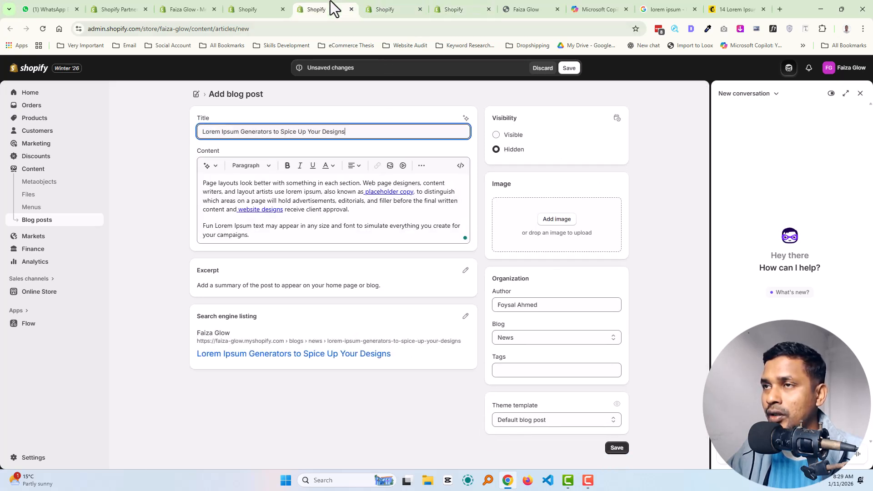
left_click(497, 136)
left_click(246, 9)
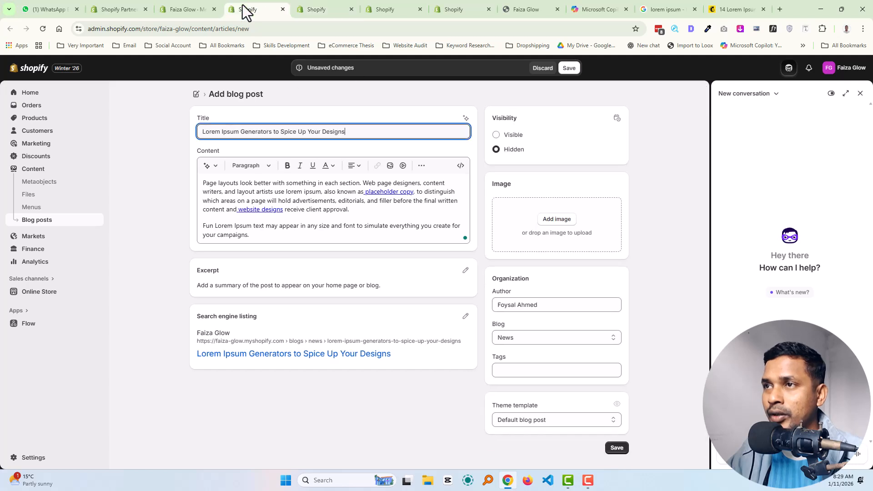
left_click(515, 136)
- Set the first new blog post's image to the existing store file MaxiDress4
left_click(554, 236)
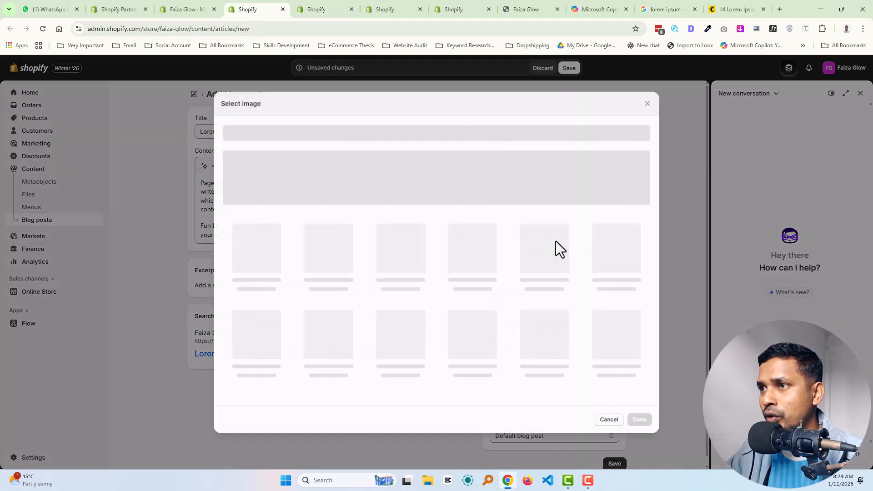
scroll(454, 318, "down", 5)
scroll(412, 322, "down", 10)
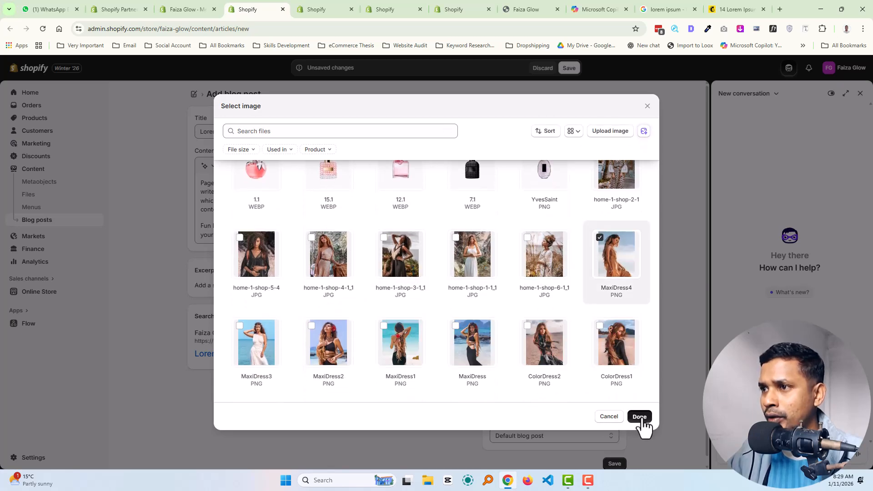
left_click(639, 417)
- Set the second new blog post's image to MaxiDress1 and the third one's image to ColorDress2
left_click(326, 7)
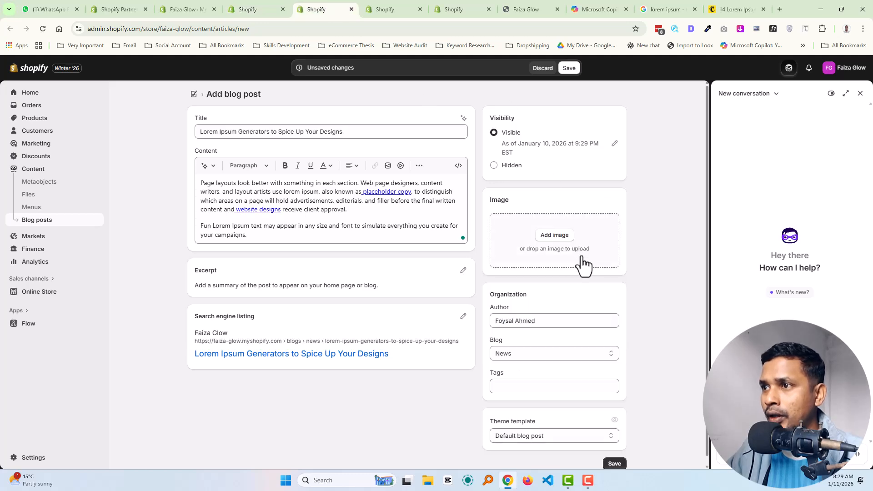
left_click(553, 248)
scroll(467, 302, "down", 10)
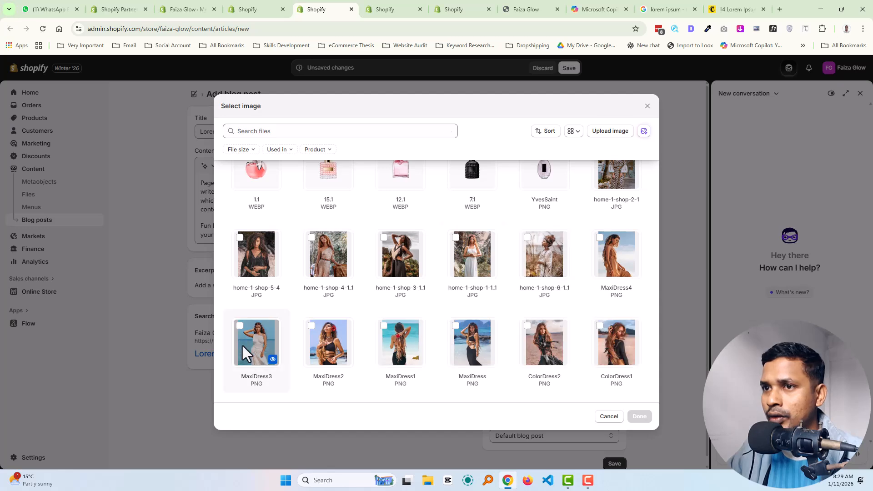
left_click(392, 339)
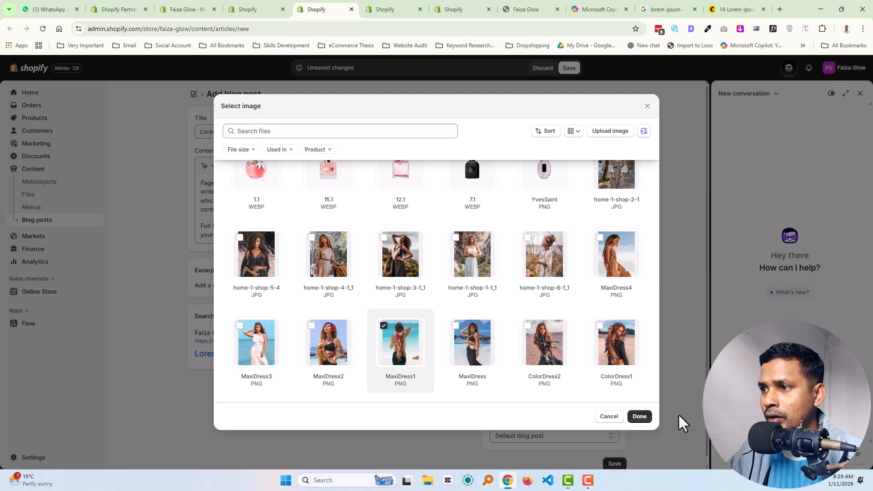
left_click(639, 416)
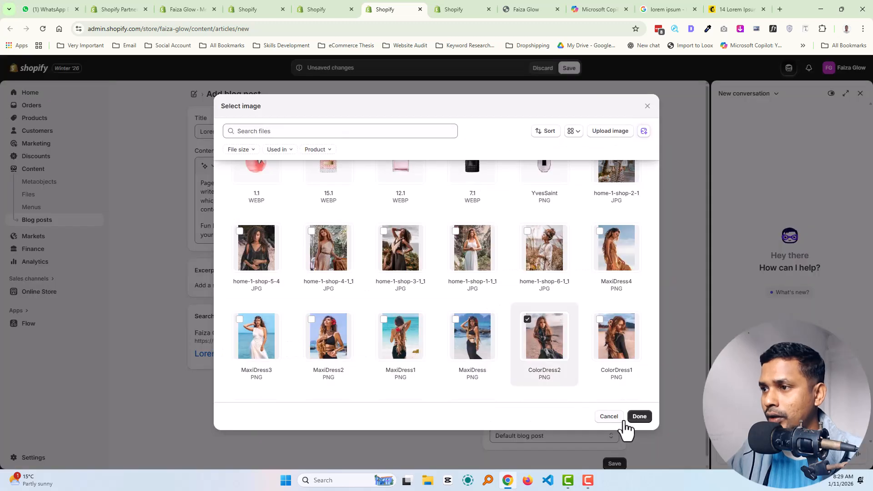
left_click(639, 416)
- Set the fourth new blog post's image to the existing store file MaxiDress2
left_click(440, 10)
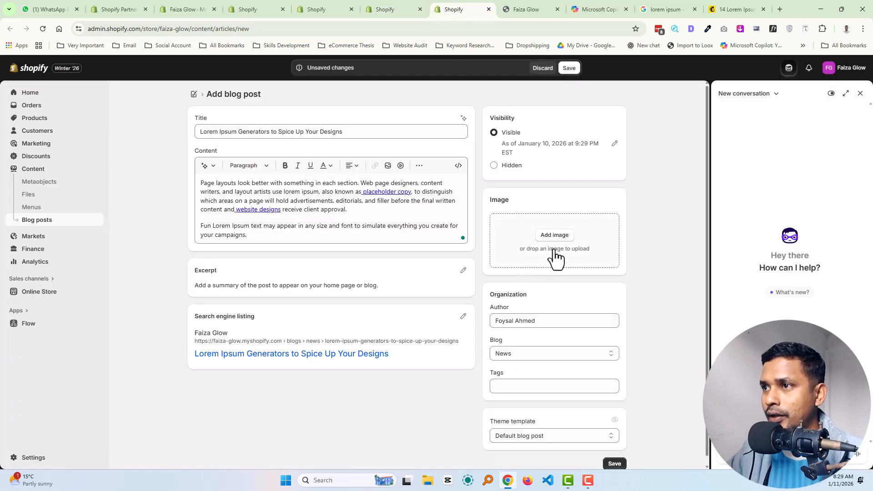
left_click(554, 250)
scroll(422, 279, "down", 10)
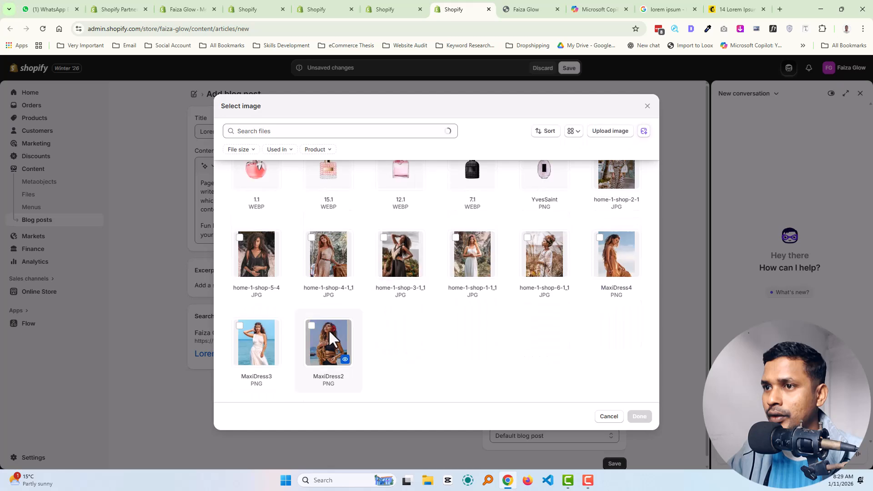
left_click(336, 342)
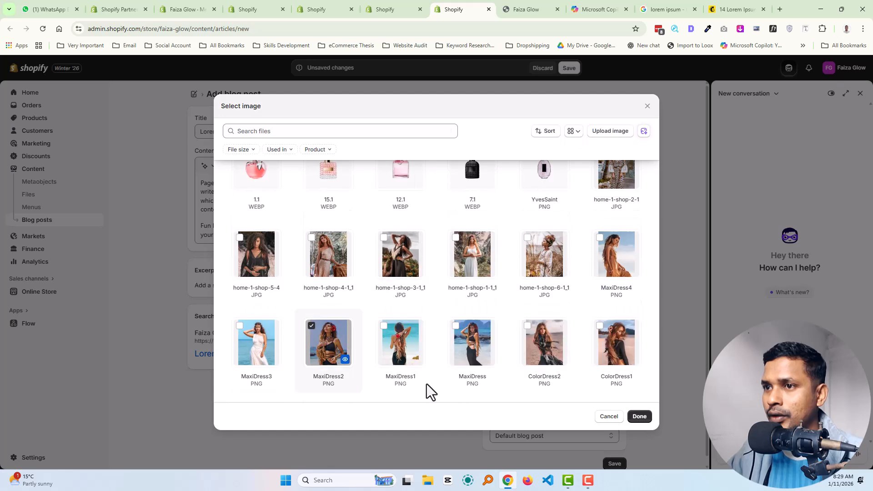
left_click(641, 416)
- Save all four new blog posts in their separate tabs
scroll(488, 337, "down", 2)
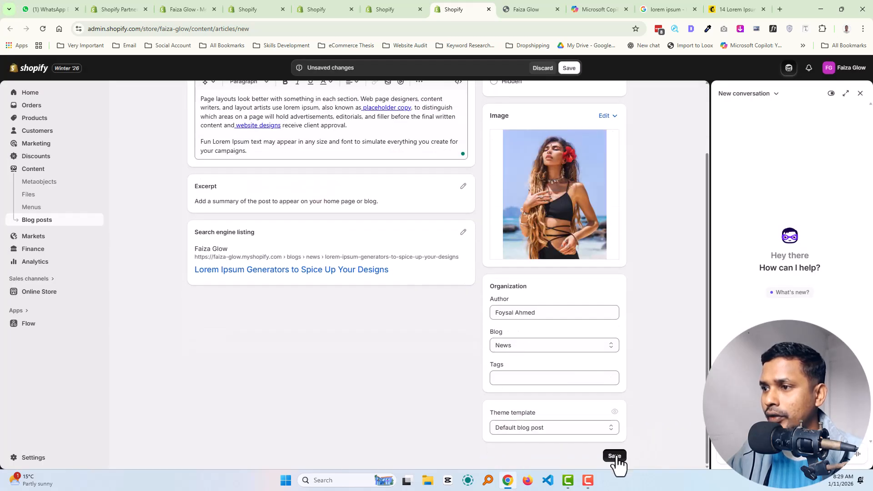
left_click(399, 9)
scroll(593, 414, "down", 2)
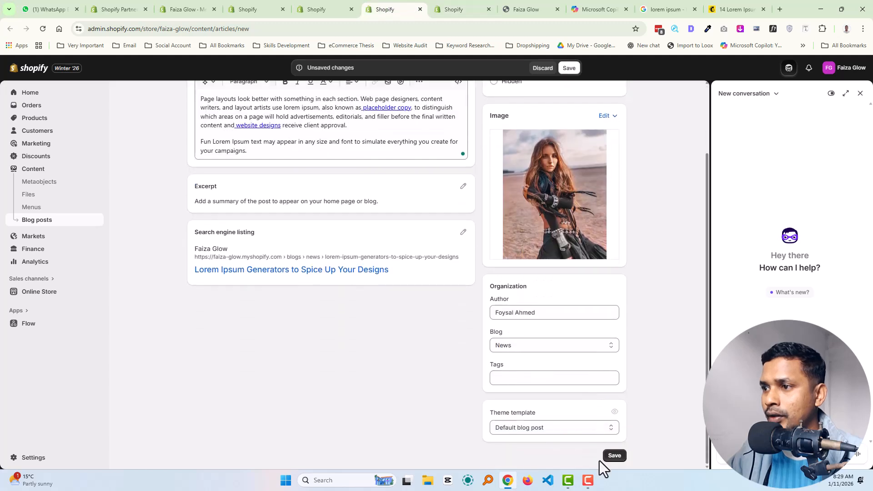
left_click(610, 456)
left_click(326, 8)
scroll(589, 308, "down", 3)
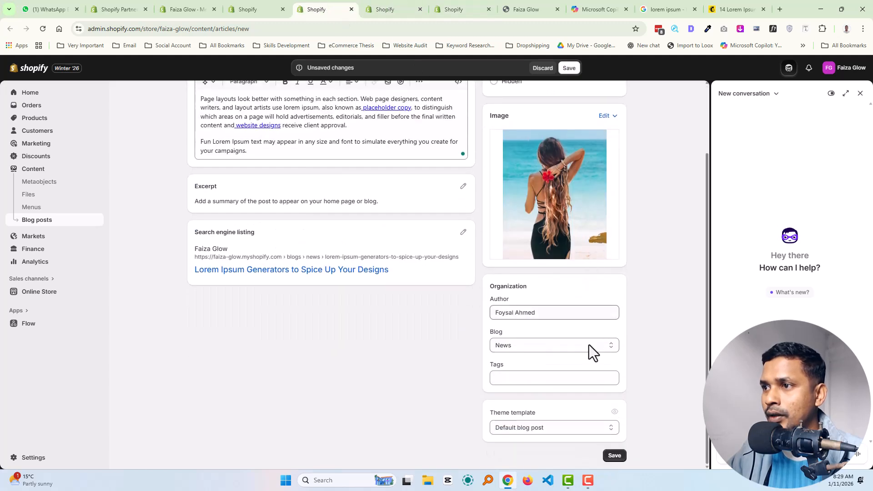
left_click(615, 455)
left_click(261, 8)
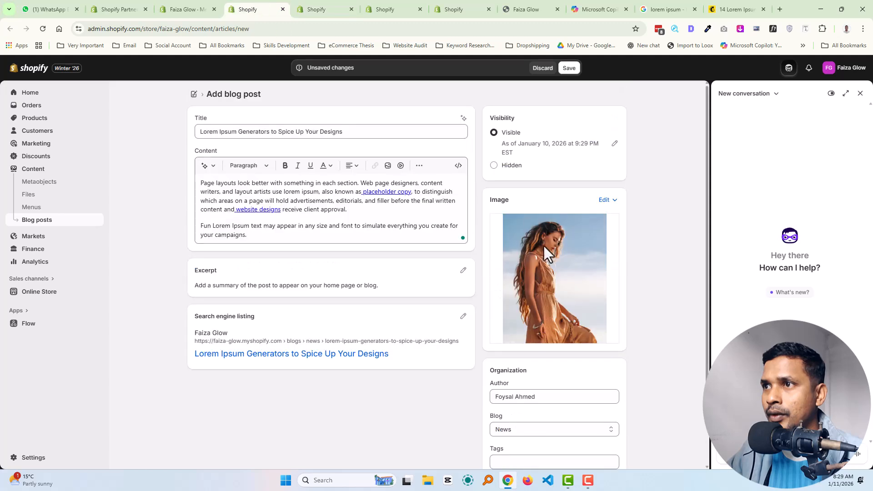
scroll(573, 355, "down", 3)
left_click(615, 455)
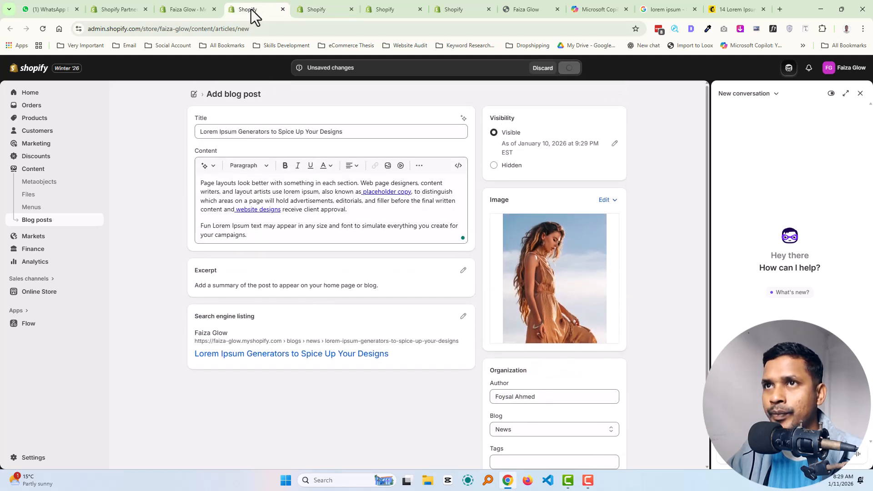
- Check the blog posts list and close three of the four new blog post tabs
left_click(187, 9)
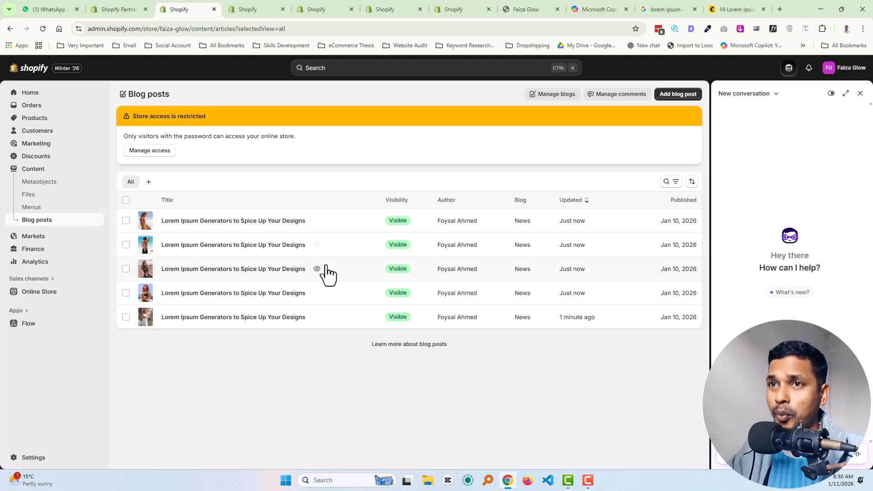
left_click(247, 9)
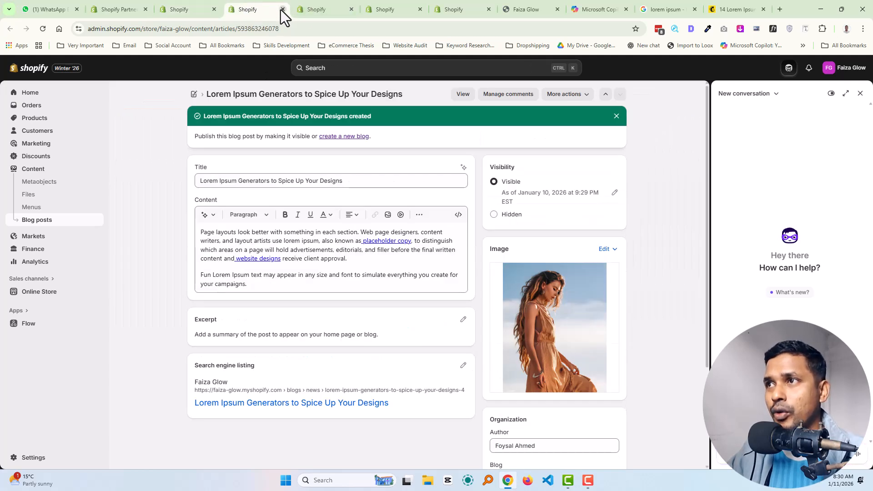
left_click(282, 9)
left_click(283, 9)
left_click(282, 9)
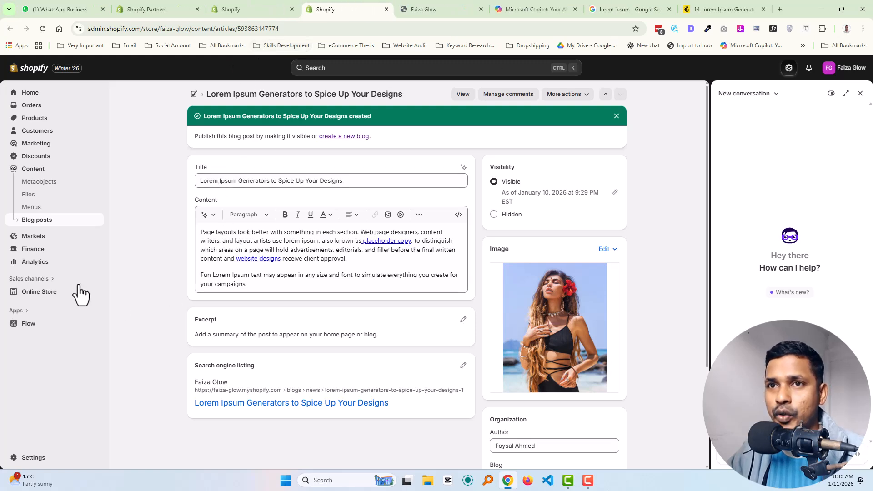
- Open the current Dawn theme in the theme editor in a new browser tab
left_click(48, 294)
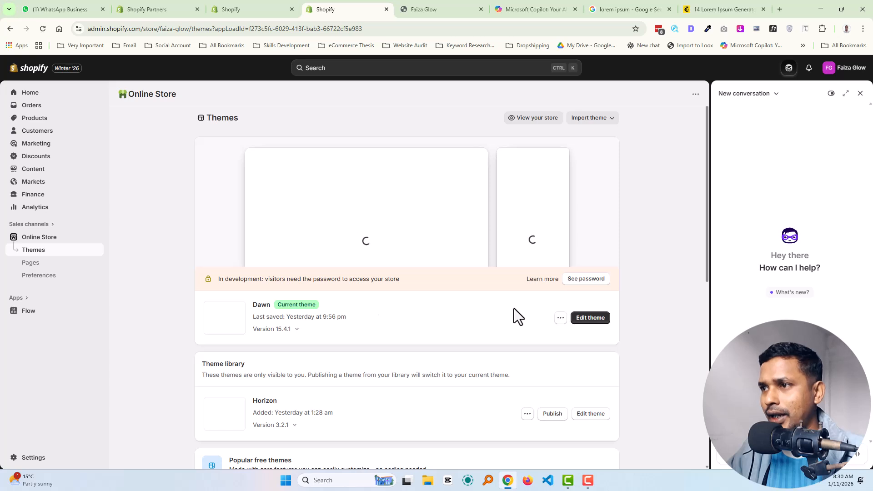
left_click(583, 320, "ctrl")
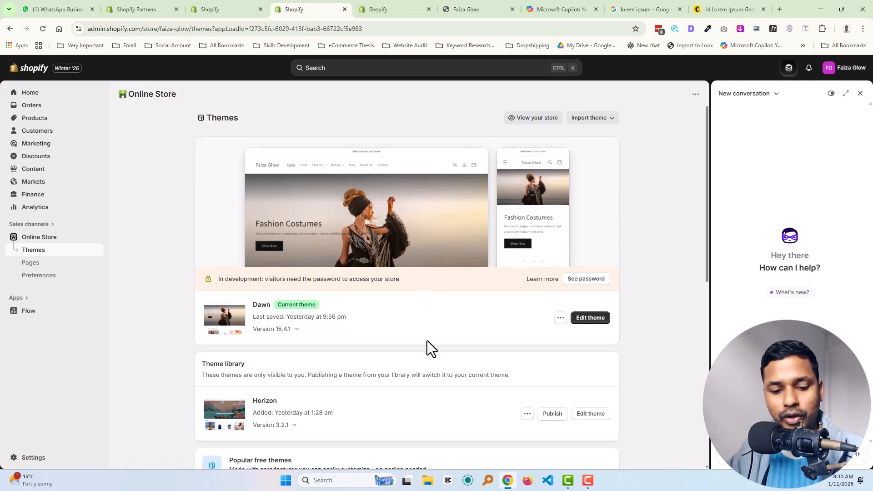
left_click(376, 7)
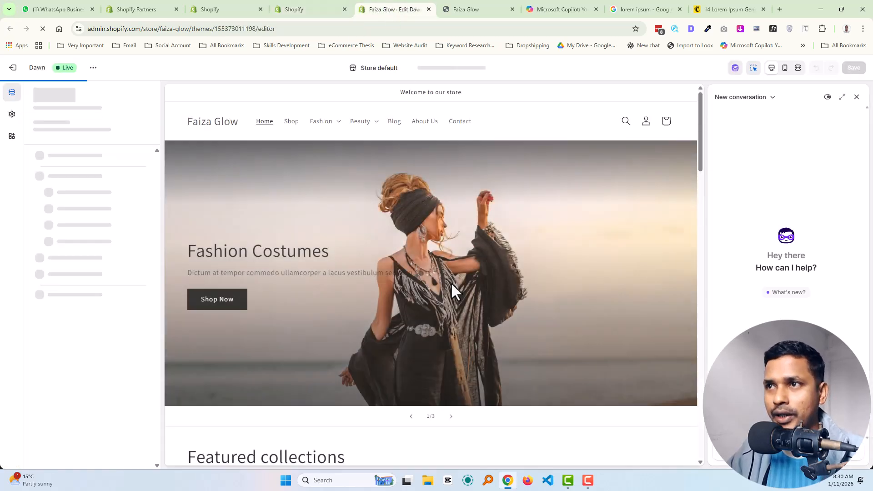
- Add a Blog posts section to the home page template, below the image banner
scroll(409, 239, "down", 5)
scroll(391, 241, "down", 10)
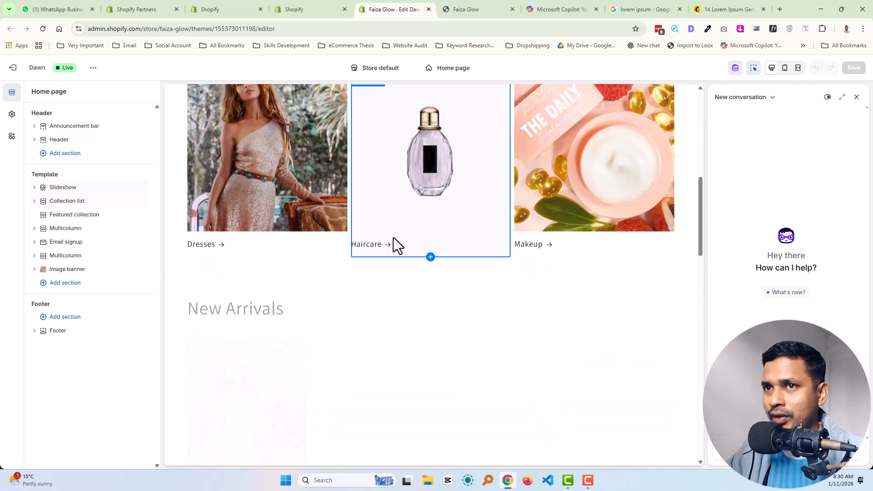
scroll(394, 242, "down", 10)
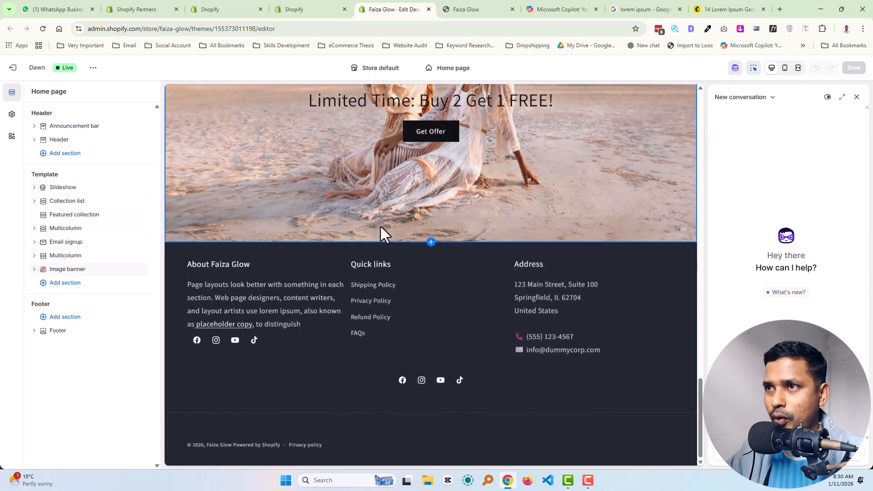
scroll(380, 226, "up", 5)
scroll(381, 226, "down", 7)
scroll(361, 233, "up", 1)
scroll(361, 233, "down", 1)
left_click(74, 287)
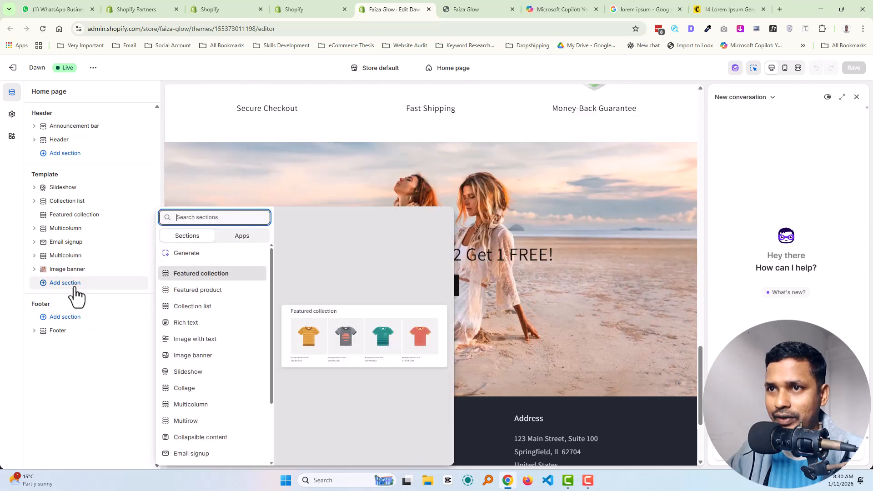
scroll(211, 337, "down", 1)
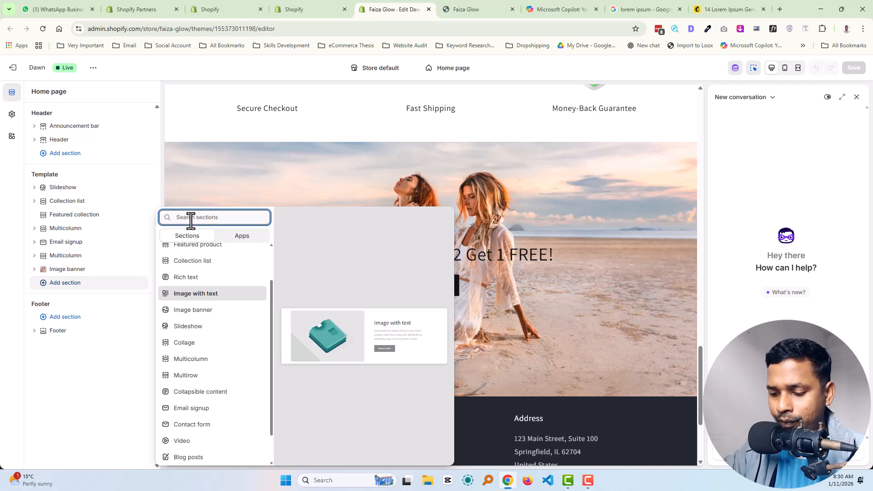
scroll(218, 344, "down", 1)
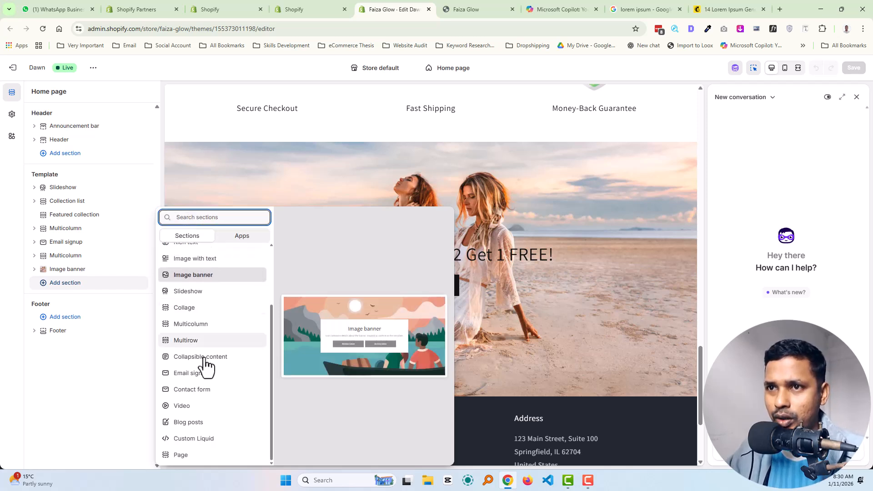
left_click(198, 426)
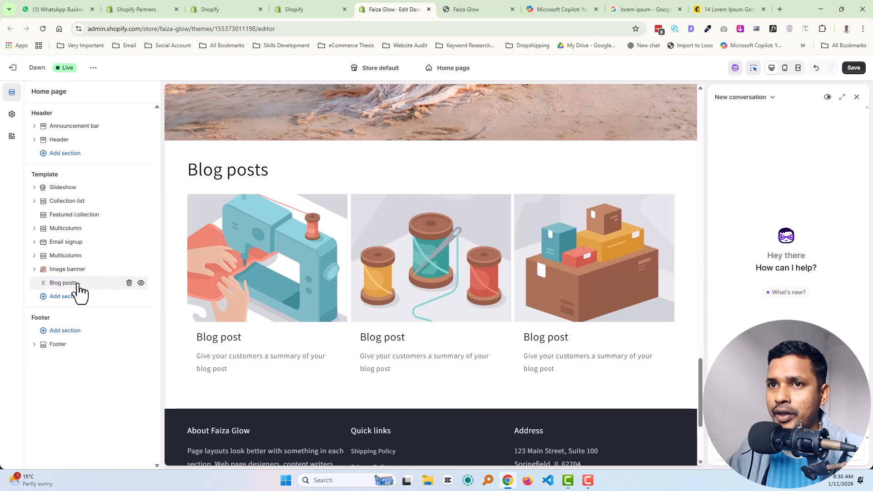
- Set the new Blog posts section to show the News blog and check its posts in the preview
left_click(63, 283)
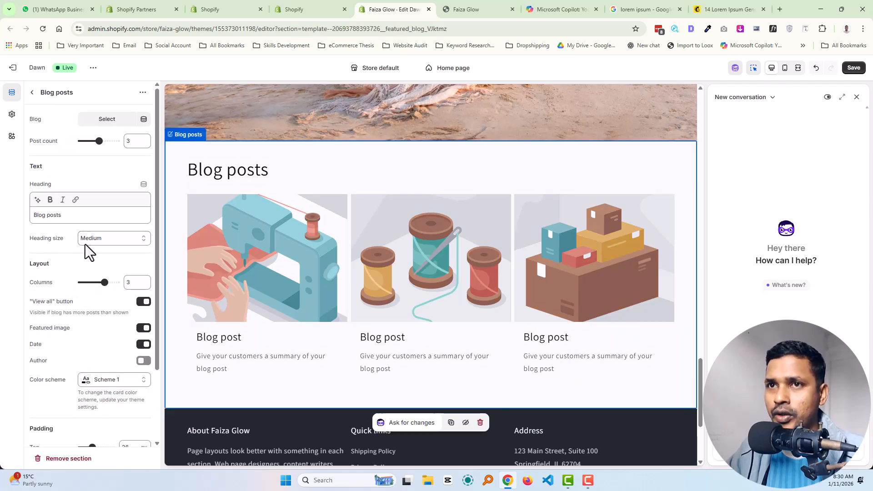
left_click(112, 121)
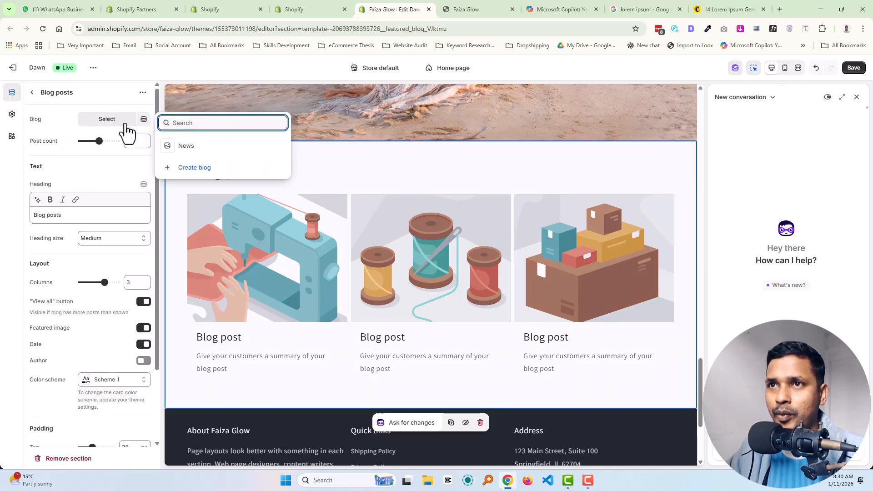
left_click(184, 150)
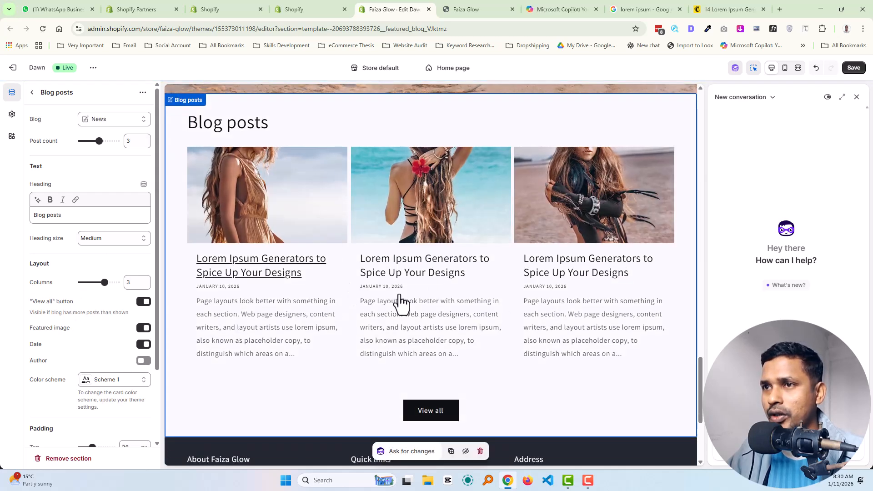
scroll(410, 269, "down", 1)
scroll(403, 288, "up", 2)
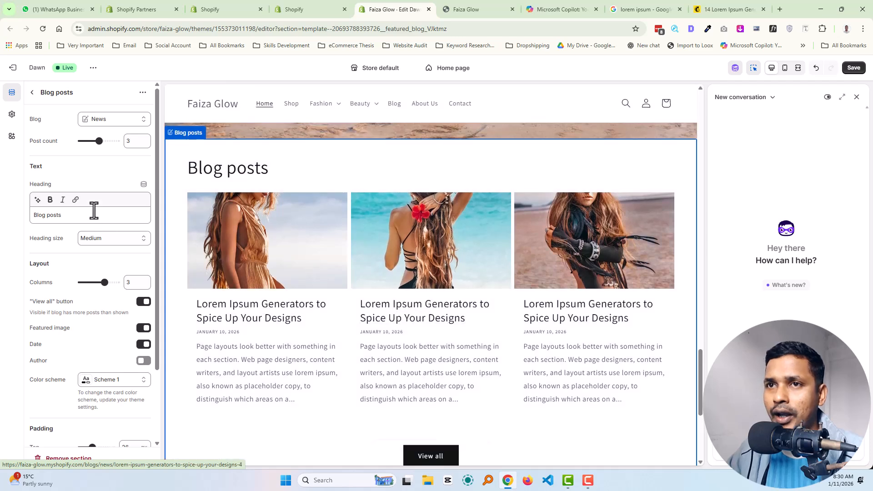
scroll(443, 269, "up", 1)
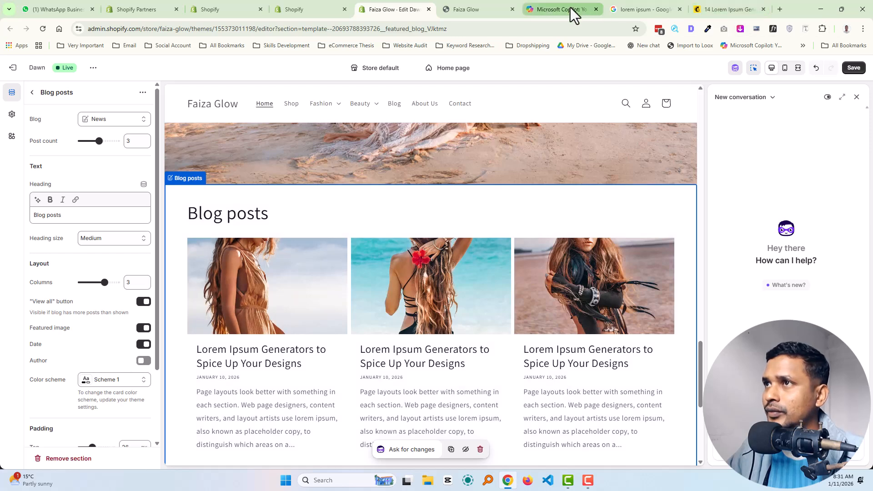
- Open DeepSeek in a new browser tab and send the prompt "Write title for Blog section in Shopify store"
left_click(742, 4)
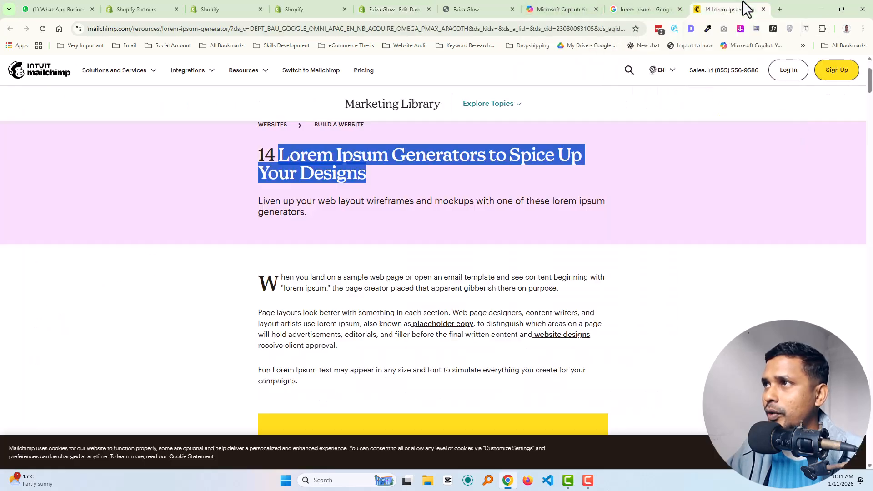
left_click(780, 9)
left_click(474, 227)
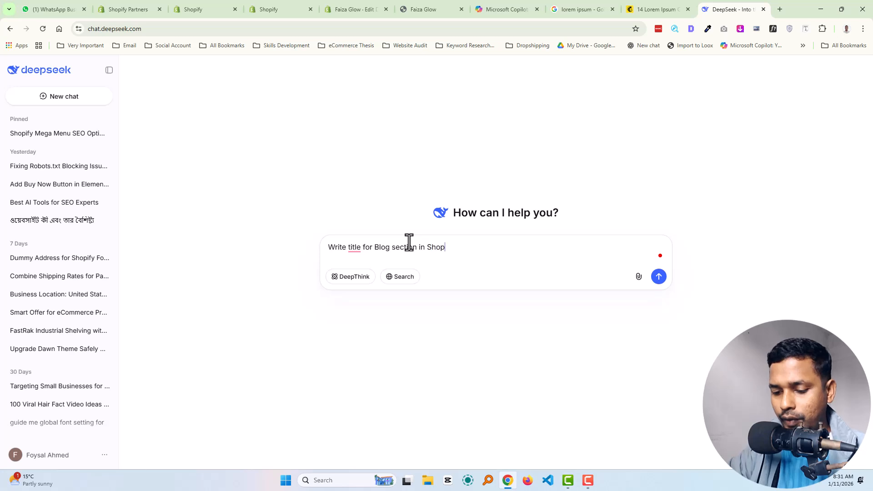
key("Return")
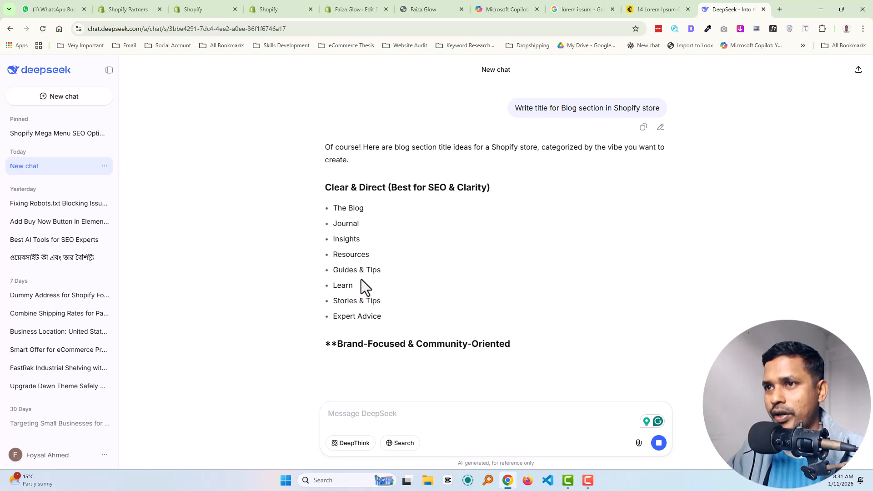
- Copy the suggested title "Guides & Tips" from DeepSeek's Clear & Direct list
double_click(346, 285)
scroll(393, 208, "up", 1)
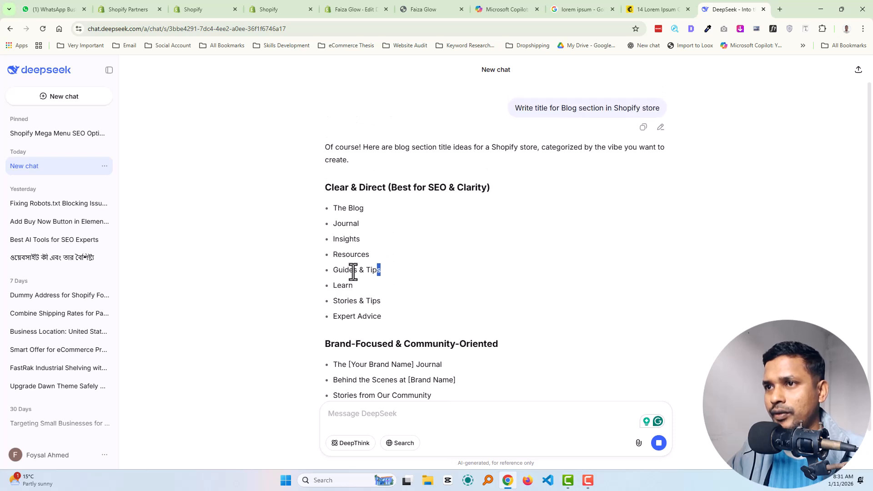
left_click_drag(329, 275, 330, 273)
key("ctrl+c")
scroll(370, 282, "down", 4)
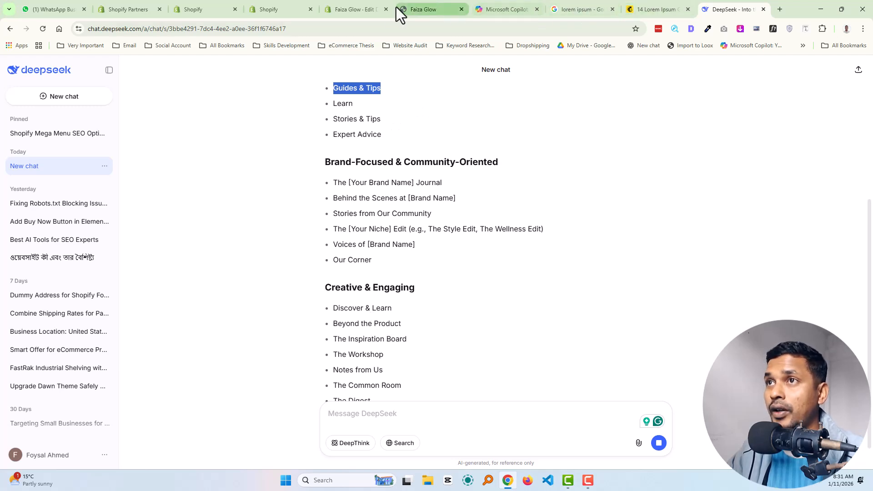
- Return to the Shopify theme editor and replace the Blog posts section's heading with "Guides & Tips"
left_click(356, 9)
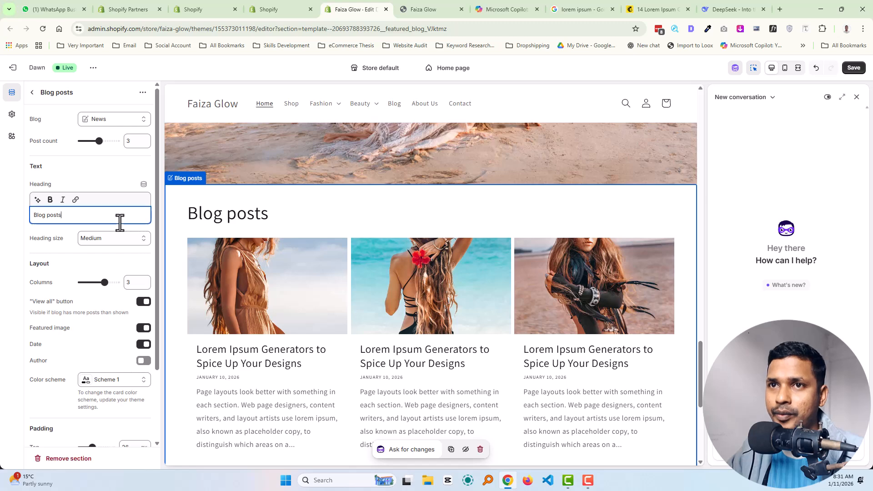
key("ctrl+a")
key("ctrl+v")
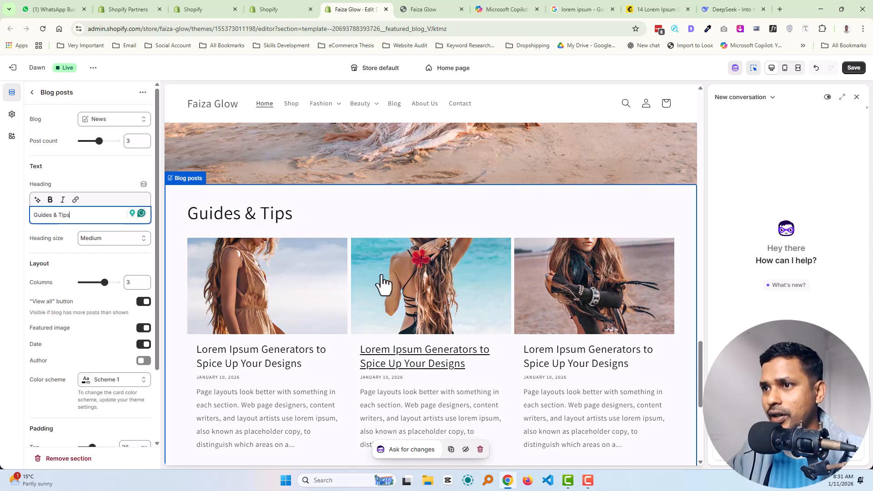
scroll(393, 282, "down", 2)
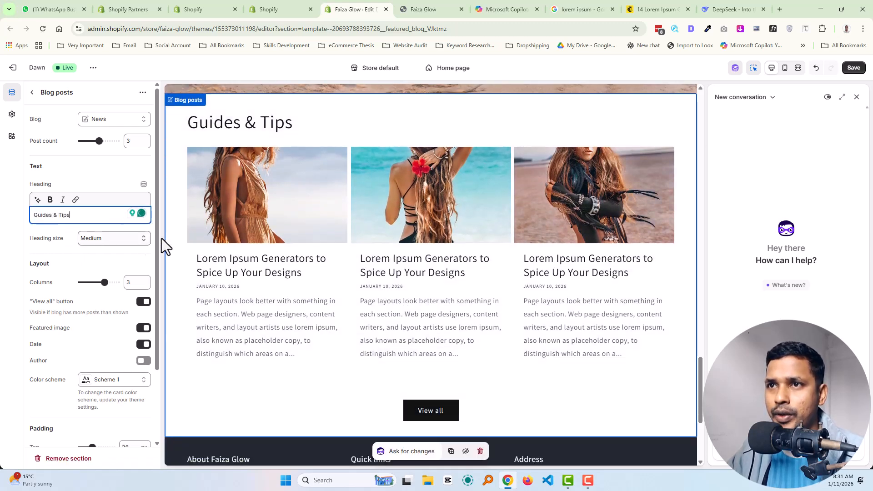
scroll(234, 253, "up", 1)
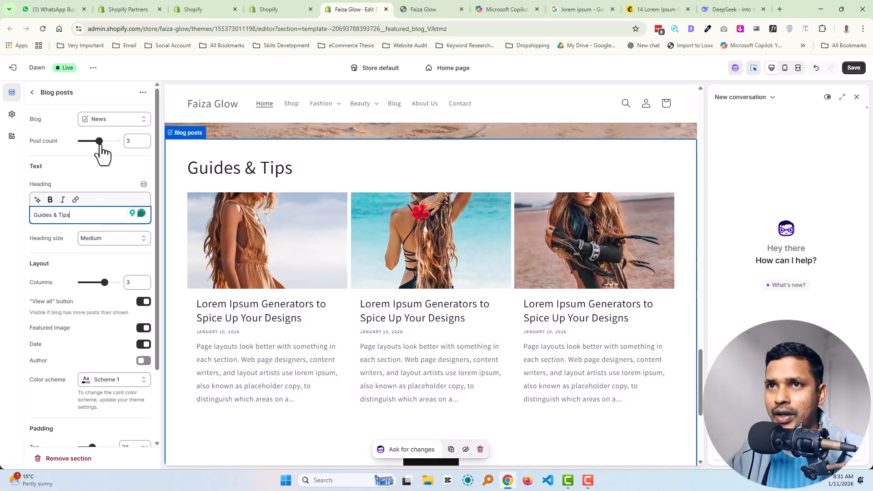
- Keep the post count at 3 and turn on the author display in the Blog posts section
mouse_move(97, 141)
left_mouse_down()
mouse_move(84, 142)
mouse_move(99, 142)
left_mouse_up()
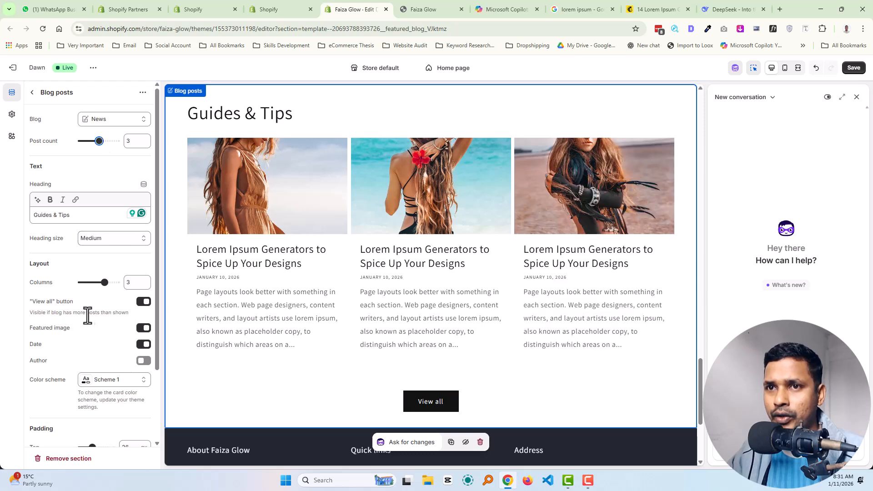
scroll(87, 359, "down", 1)
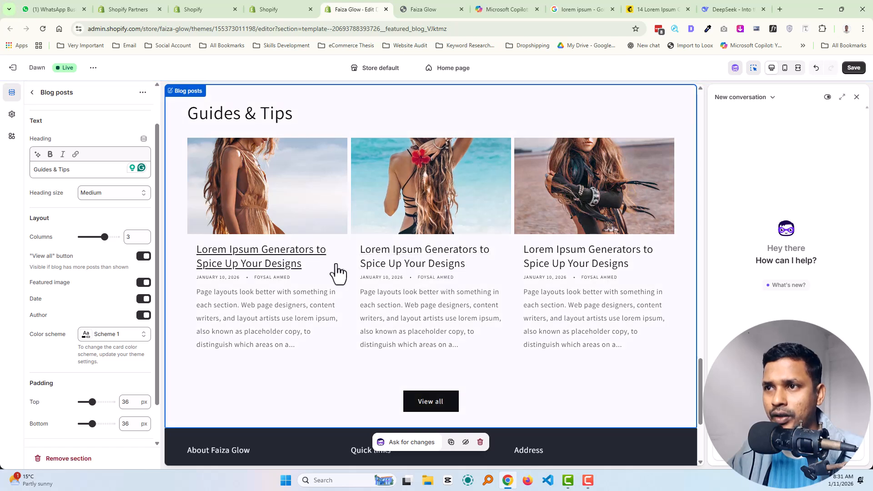
scroll(113, 325, "down", 1)
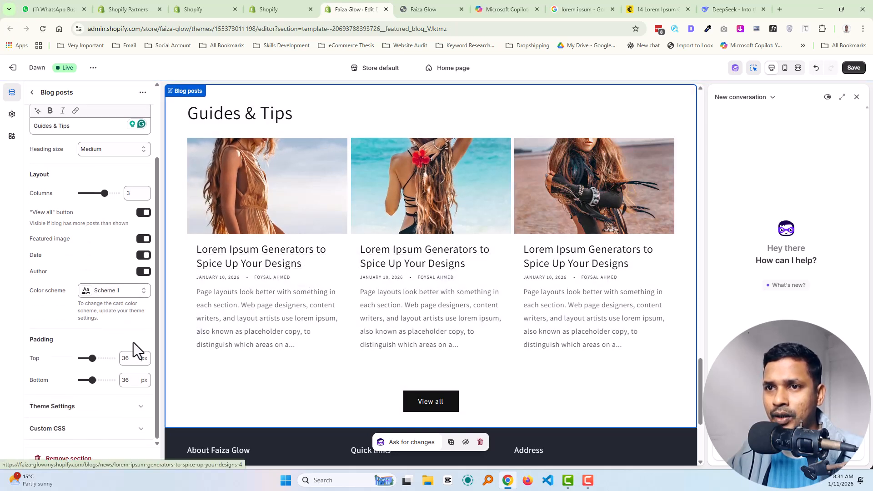
scroll(391, 363, "down", 2)
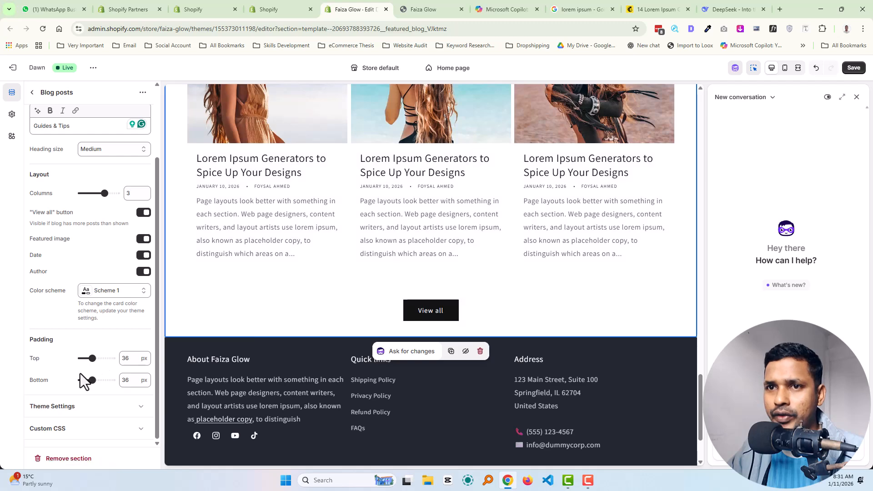
- Set both the top and bottom padding of the Blog posts section to 72 px
scroll(467, 262, "up", 5)
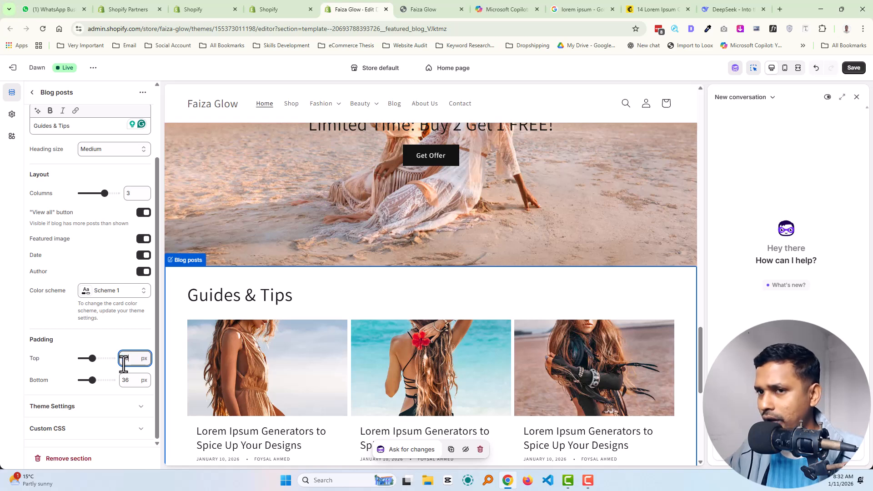
scroll(124, 364, "up", 1)
key("ctrl+a")
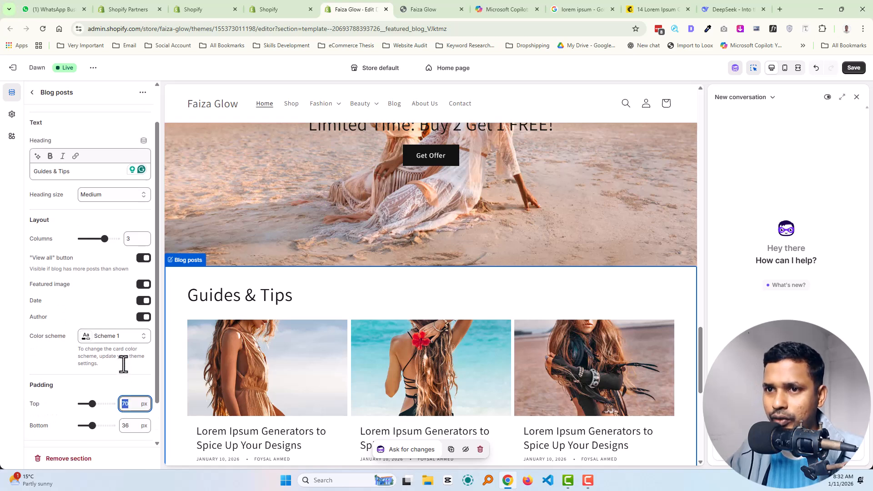
type("72")
double_click(129, 430)
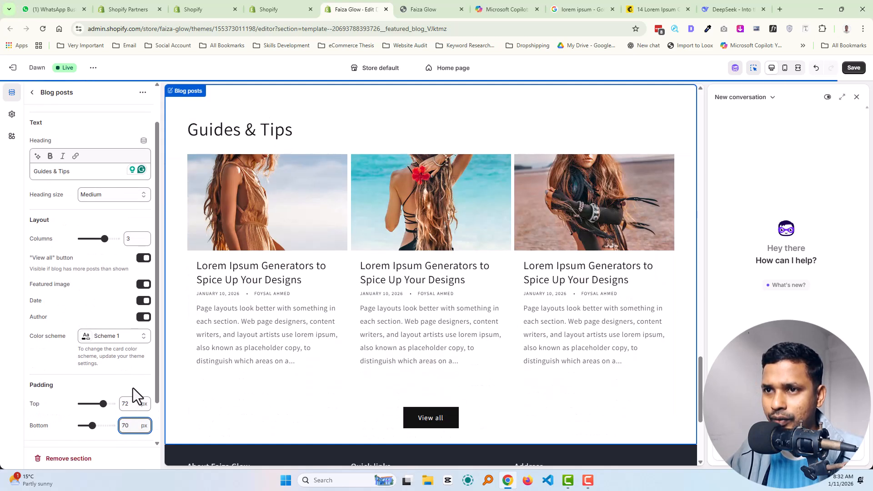
left_click(133, 388)
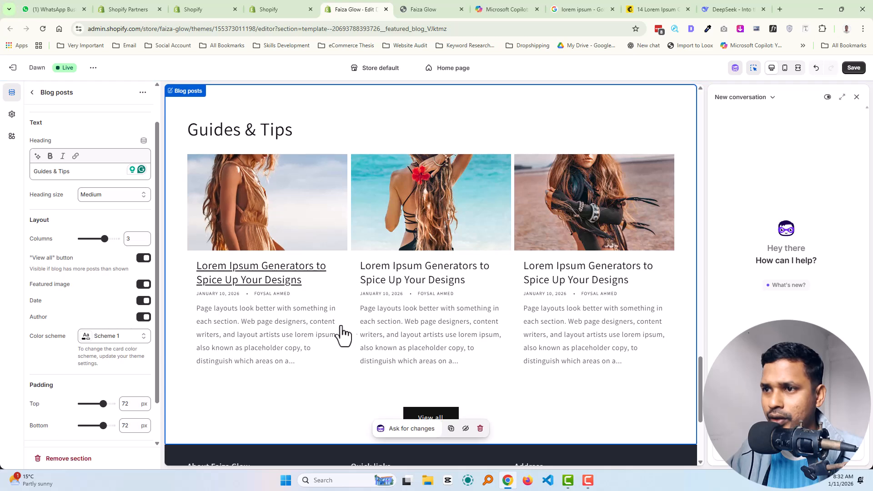
- Review the Guides & Tips section in the home page preview and save the theme changes
scroll(343, 327, "down", 3)
scroll(352, 329, "up", 4)
scroll(353, 337, "down", 5)
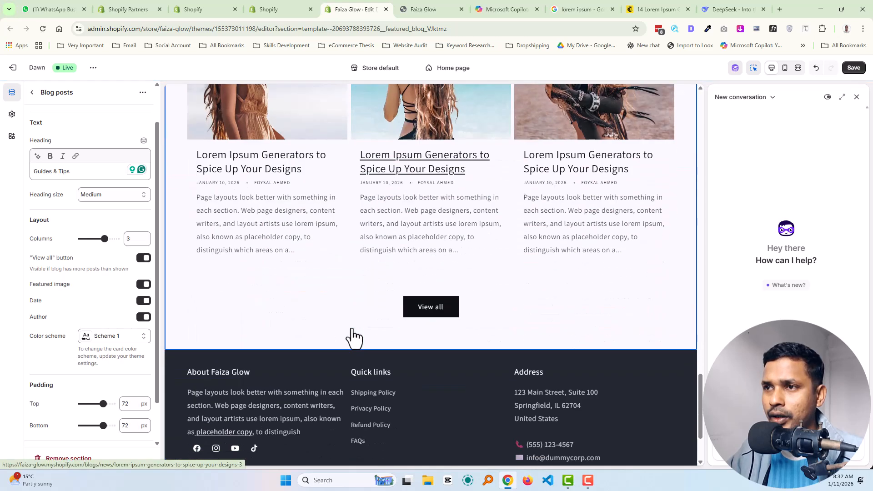
scroll(94, 400, "down", 2)
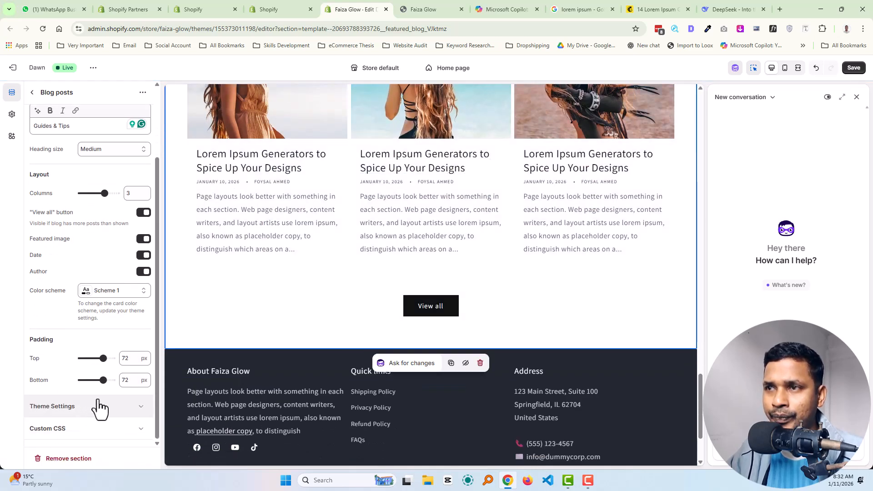
scroll(119, 367, "up", 3)
scroll(421, 234, "up", 4)
scroll(420, 234, "up", 2)
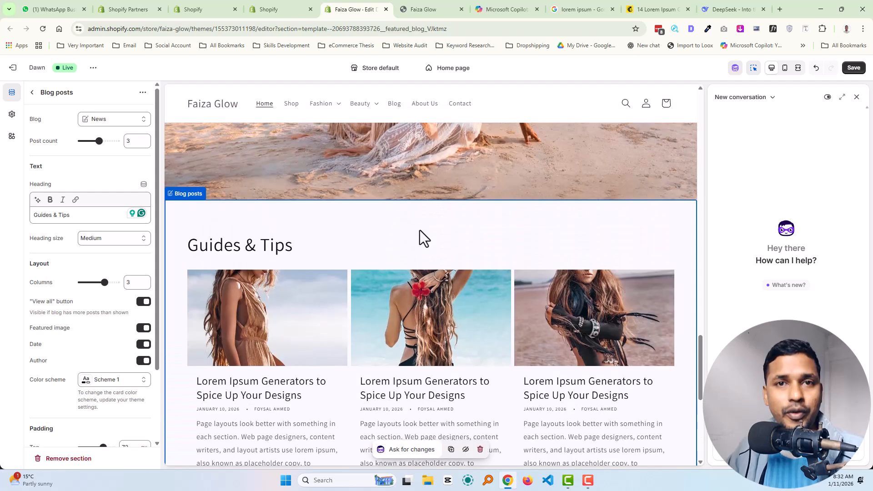
scroll(555, 192, "up", 5)
left_click(851, 68)
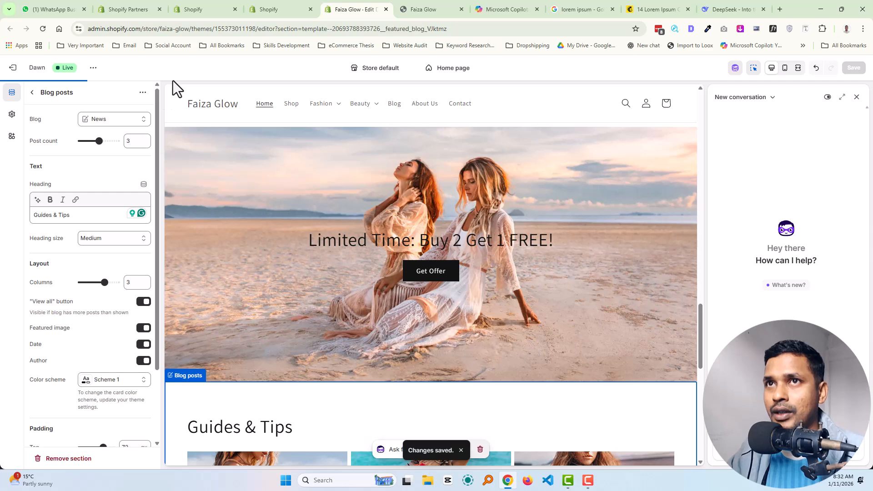
- Examine the Guides & Tips section and the footer on the live storefront's home page
left_click(282, 8)
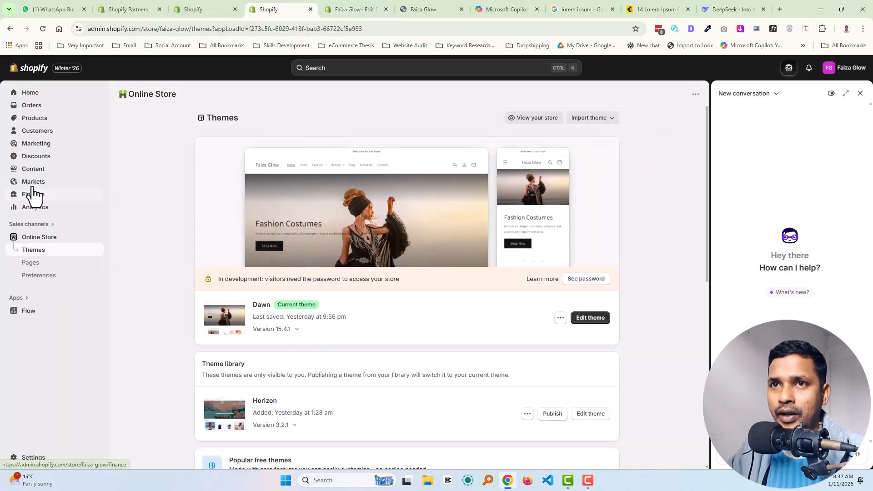
left_click(410, 5)
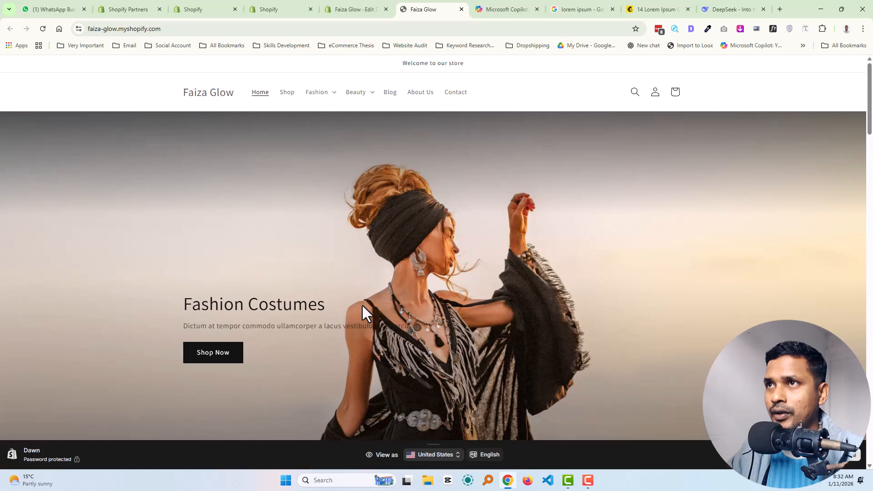
scroll(362, 304, "down", 8)
scroll(378, 314, "down", 15)
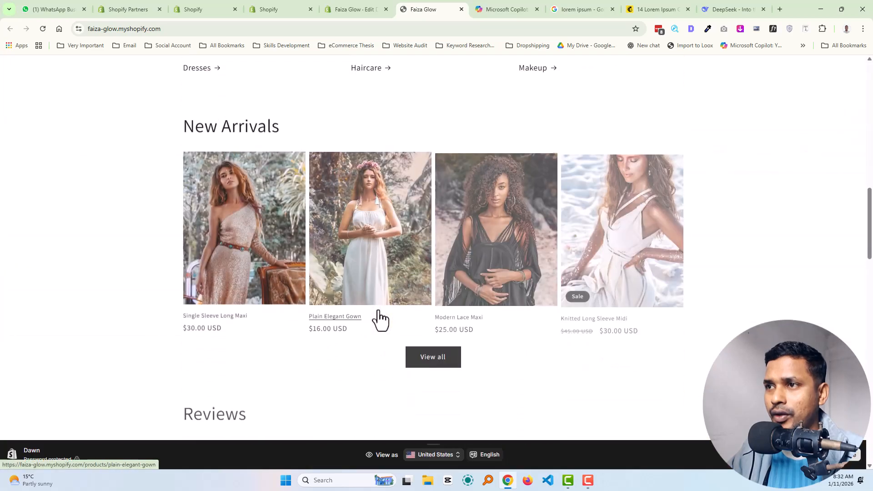
scroll(379, 314, "down", 13)
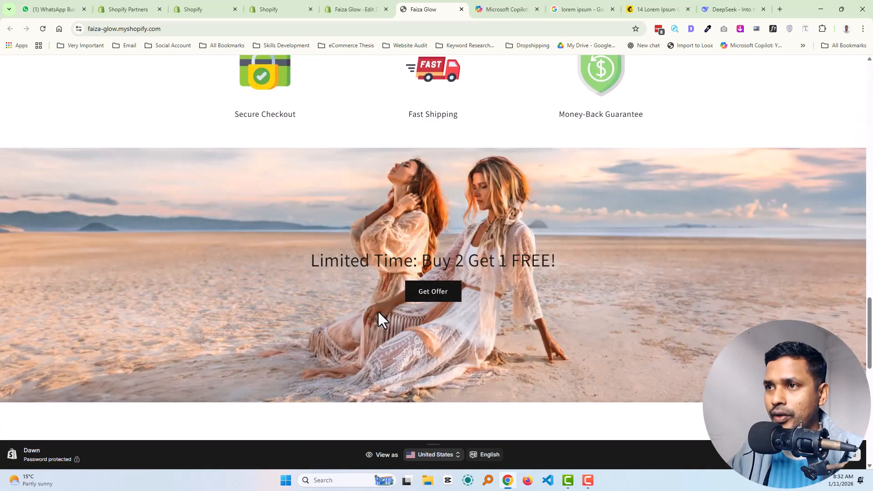
scroll(380, 320, "down", 6)
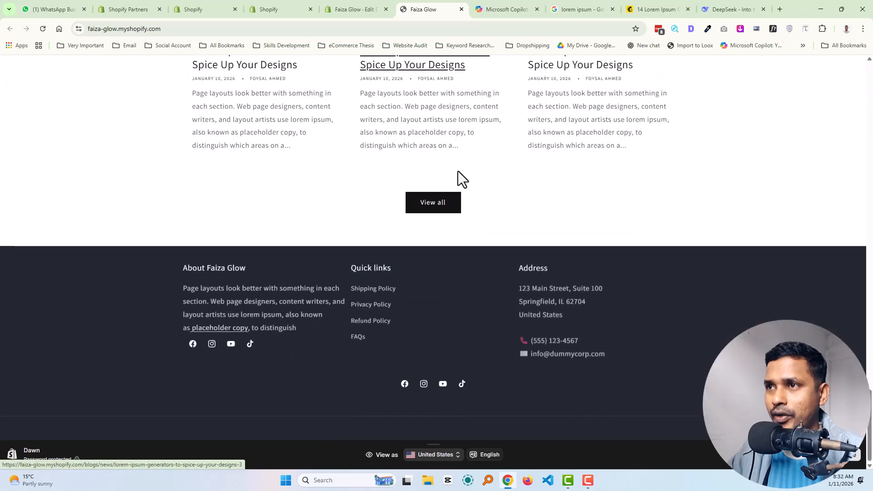
scroll(430, 214, "up", 6)
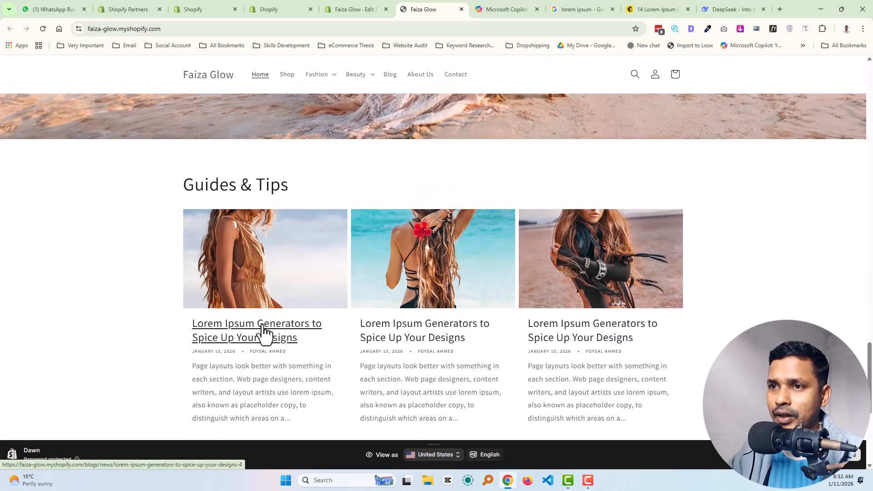
scroll(454, 327, "down", 6)
scroll(416, 309, "up", 6)
scroll(412, 304, "down", 6)
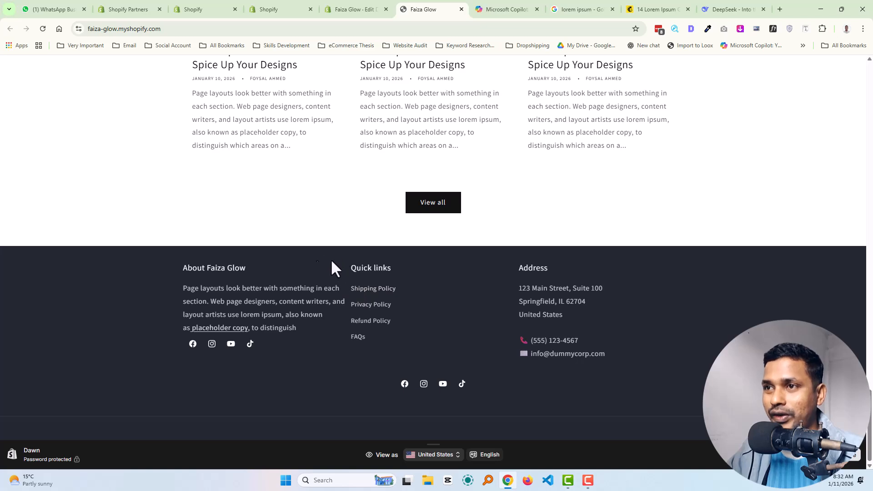
- Return to the theme editor and set the Footer section's top padding to 72 px
left_click(296, 9)
left_click(341, 9)
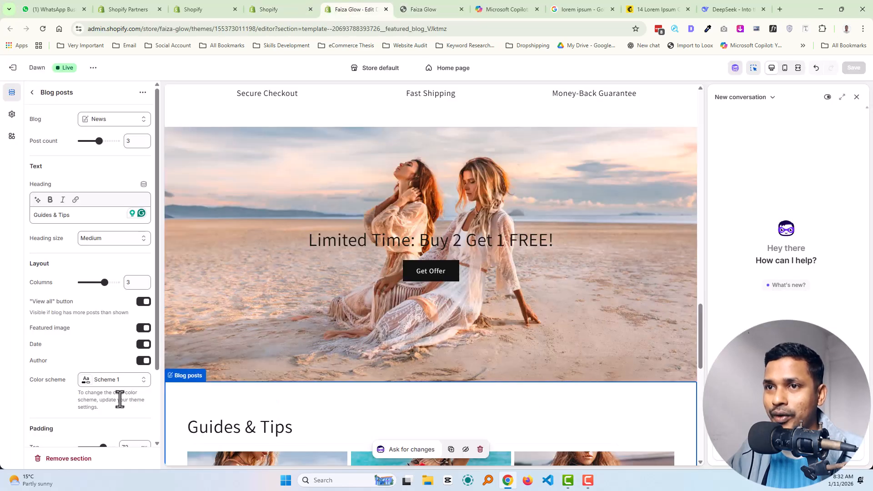
left_click(31, 93)
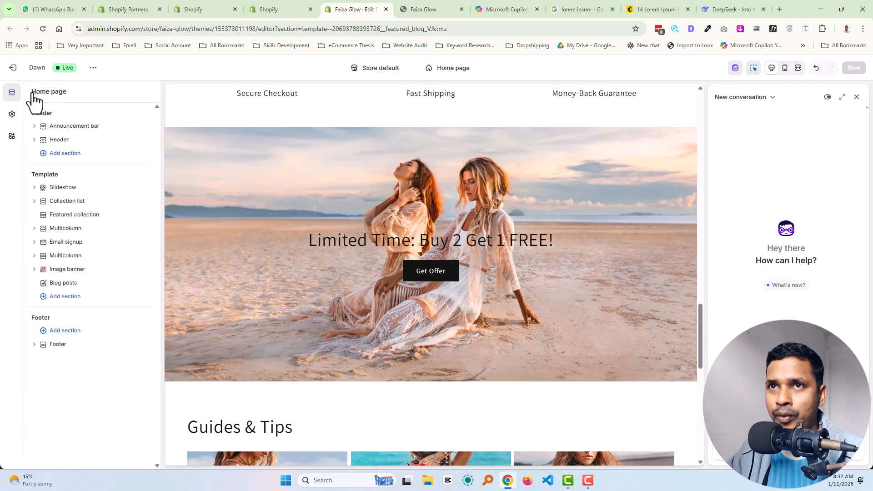
left_click(56, 346)
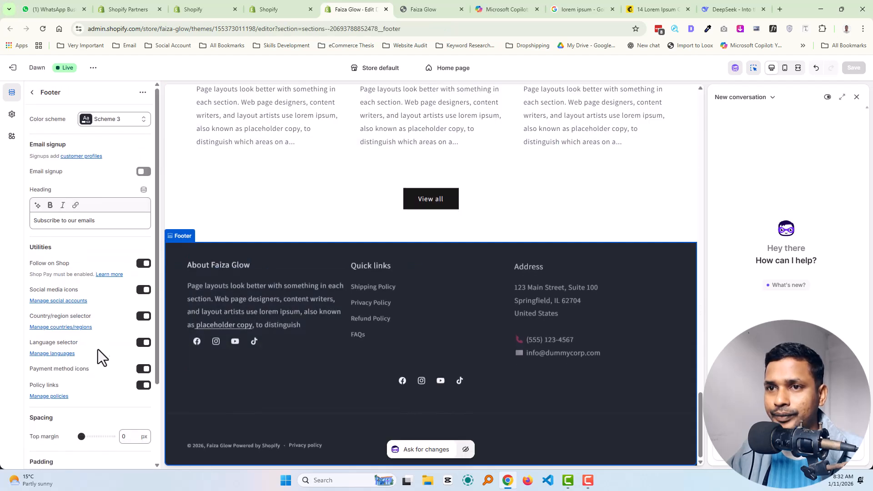
scroll(113, 362, "down", 3)
left_click(125, 380)
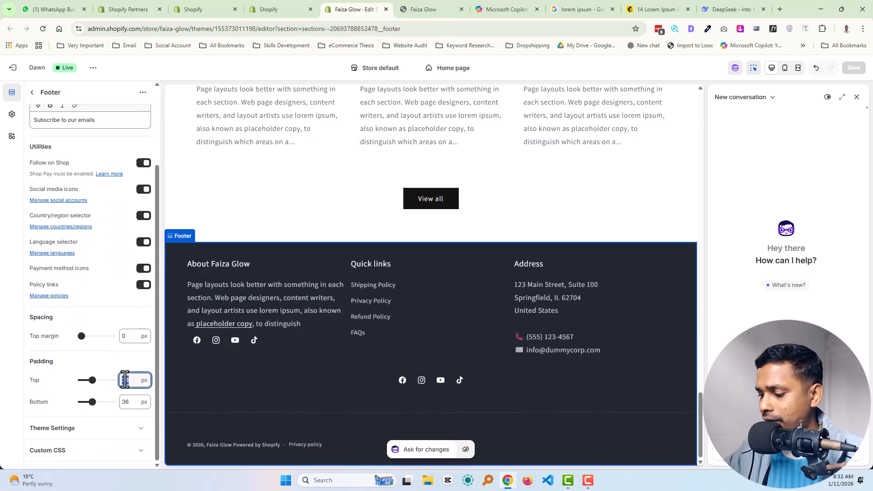
type("72")
- Leave the footer's bottom padding at 36 px and save the theme changes
double_click(127, 402)
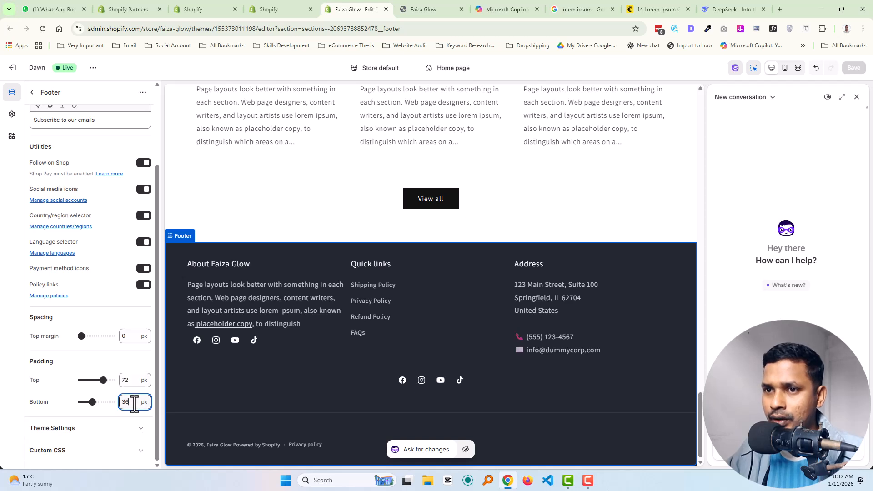
type("70")
key("BackSpace")
type("2")
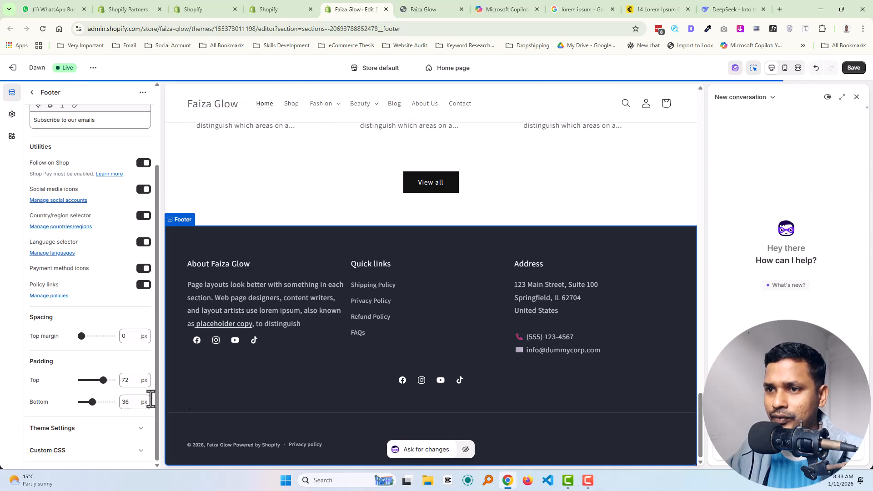
left_click(853, 68)
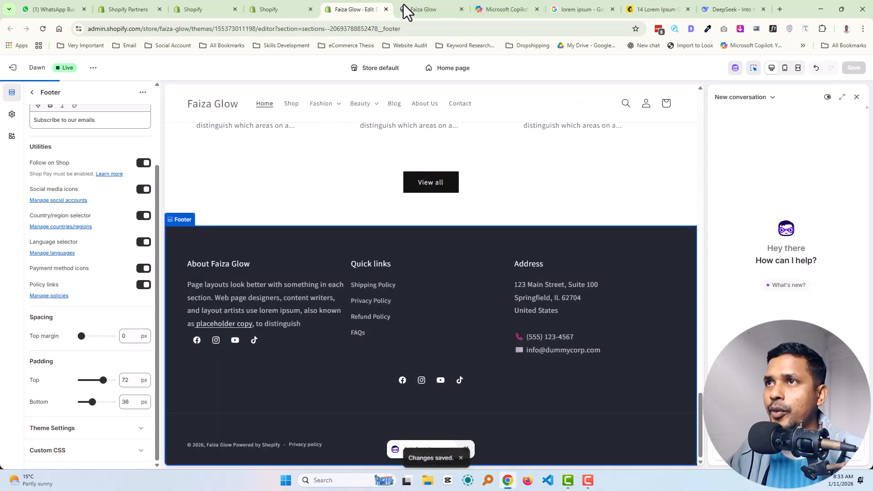
- Check the footer spacing on the live storefront, and look through the products on the Shop page
left_click(406, 10)
left_click(370, 321)
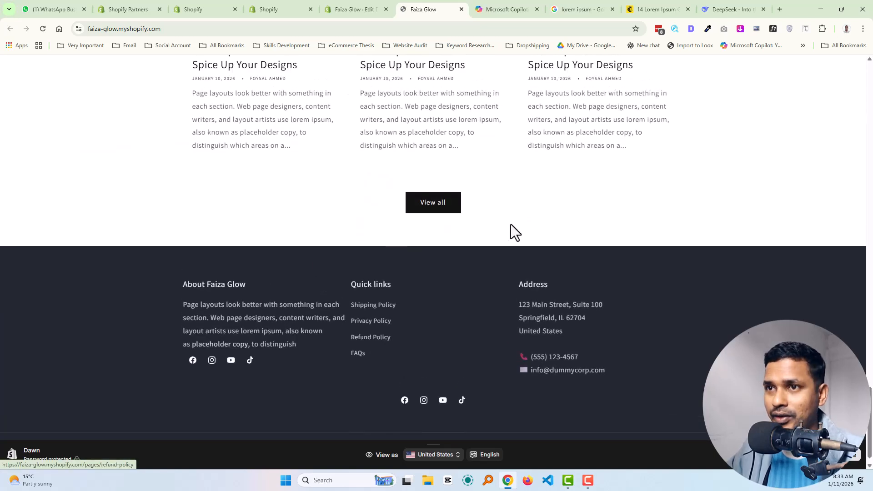
scroll(458, 347, "up", 20)
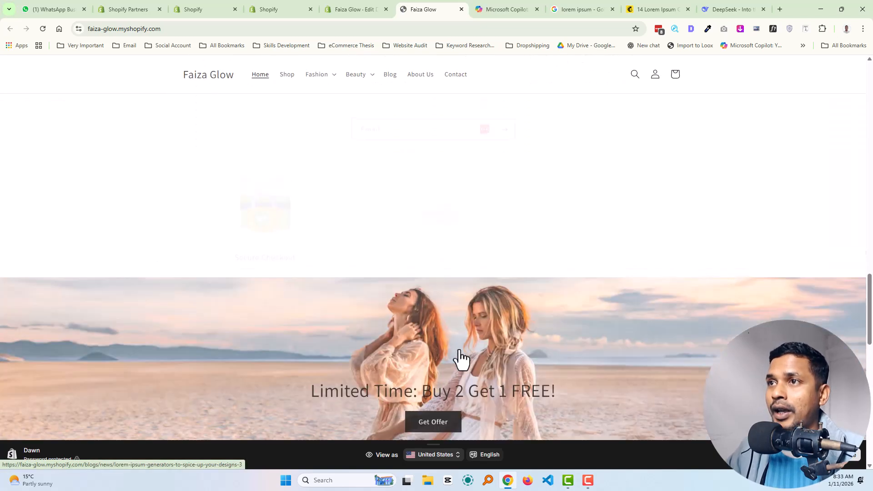
scroll(457, 350, "up", 5)
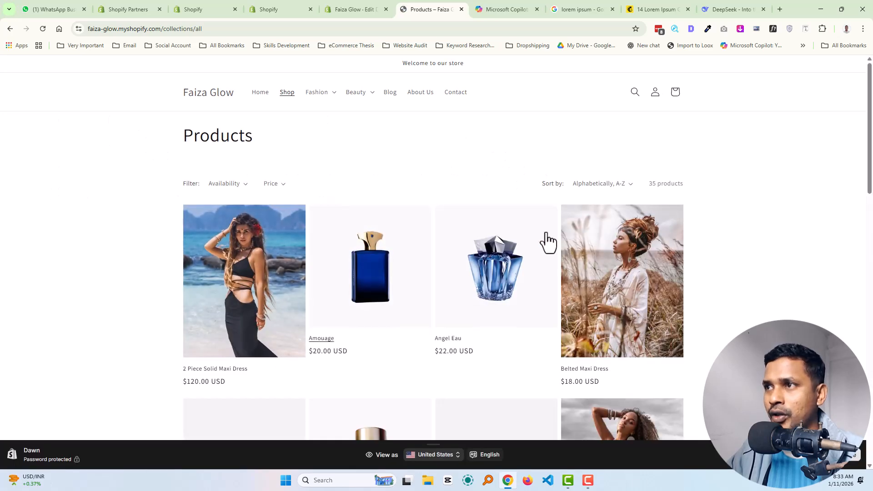
scroll(256, 313, "down", 15)
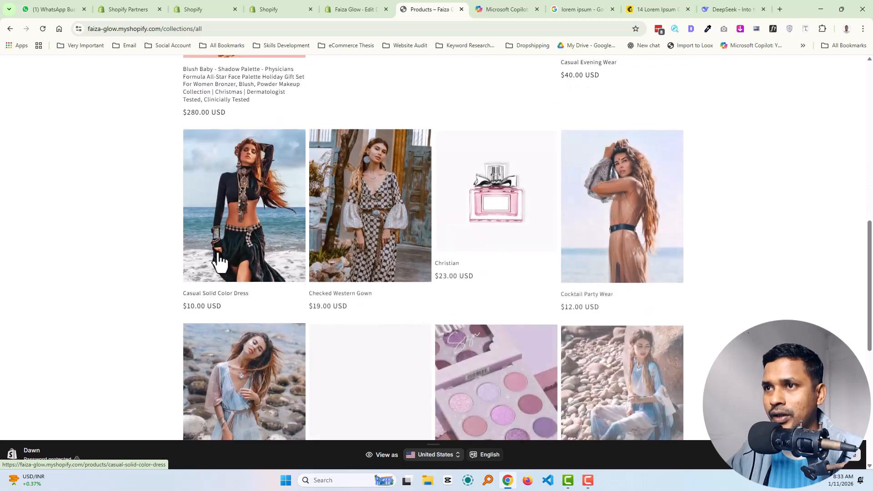
scroll(631, 258, "down", 3)
scroll(422, 257, "up", 14)
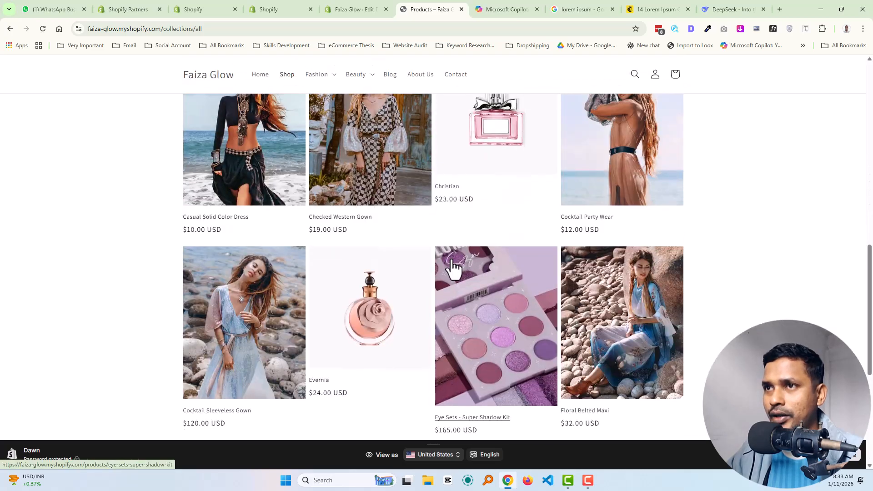
scroll(91, 291, "up", 4)
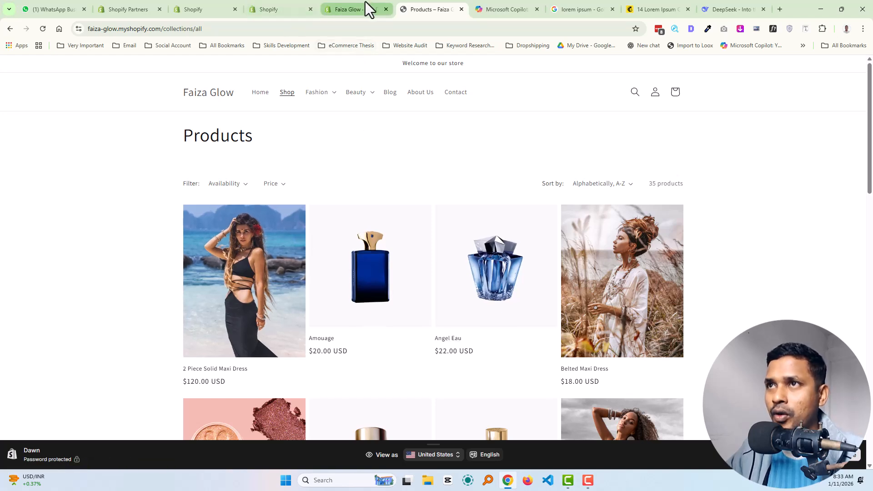
- Open the Shop page's collection template in the theme editor and look through its product grid
left_click(266, 5)
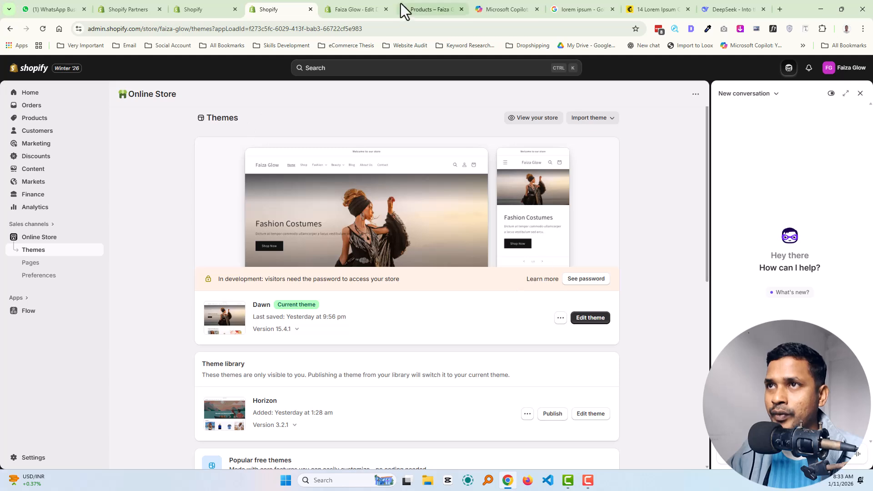
left_click(366, 8)
scroll(107, 217, "up", 2)
scroll(326, 189, "up", 10)
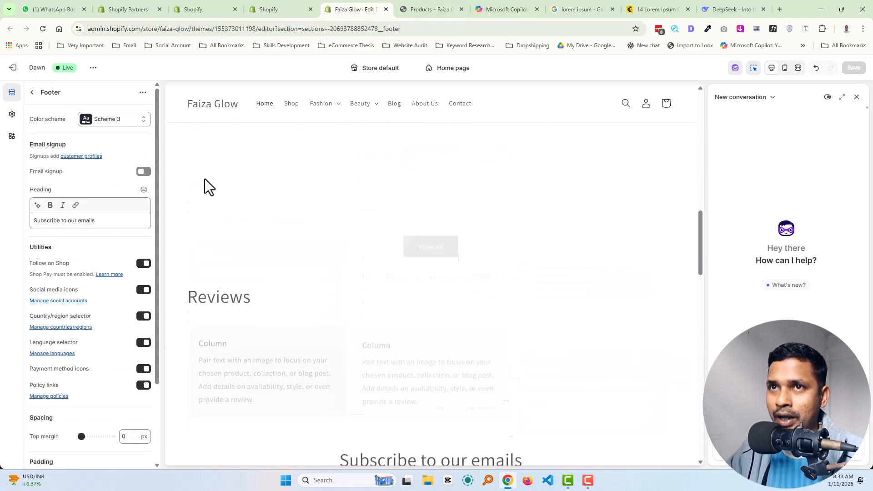
left_click(32, 93)
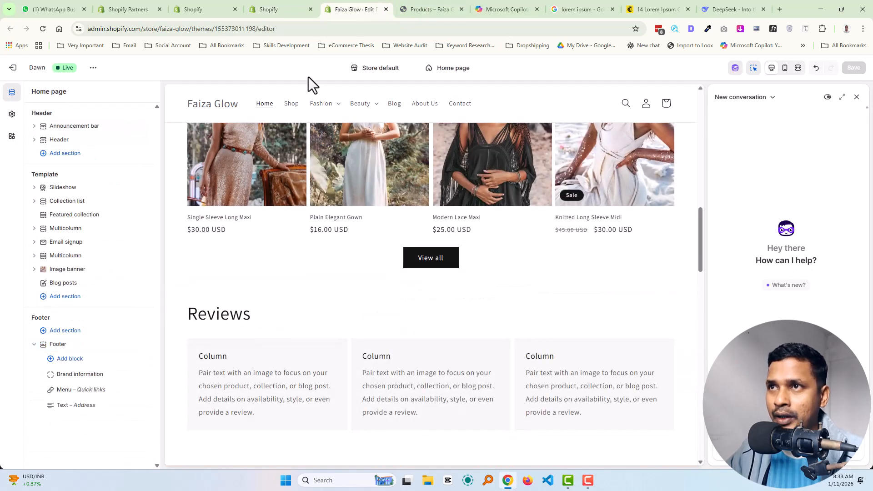
left_click(290, 103)
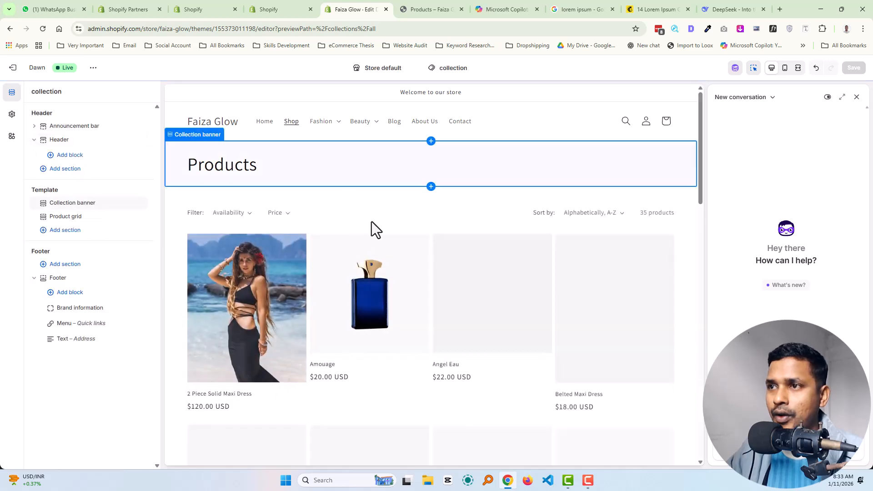
scroll(494, 271, "down", 6)
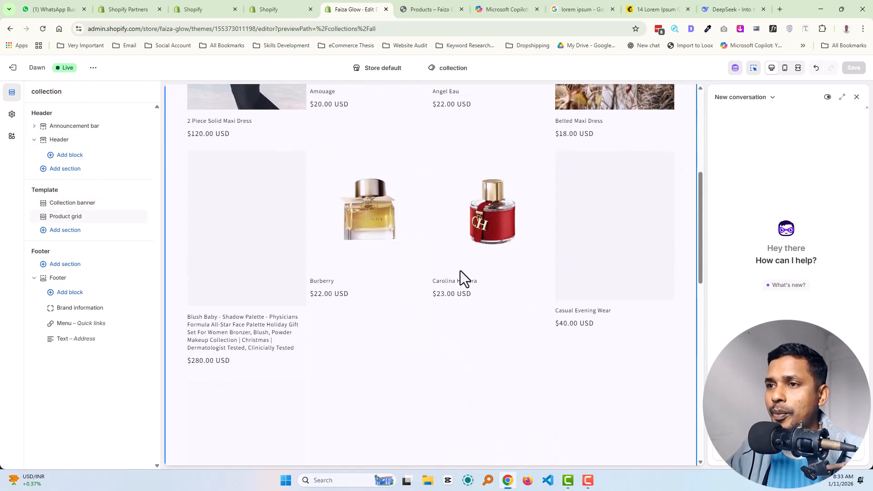
scroll(460, 271, "down", 13)
scroll(459, 270, "up", 11)
scroll(456, 269, "up", 7)
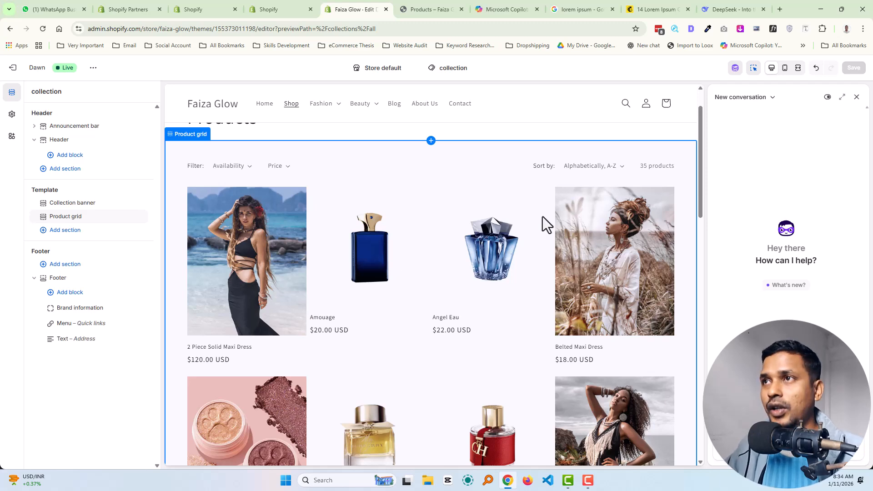
- Capture a screenshot of the first product row on the storefront's Shop page
left_click(433, 8)
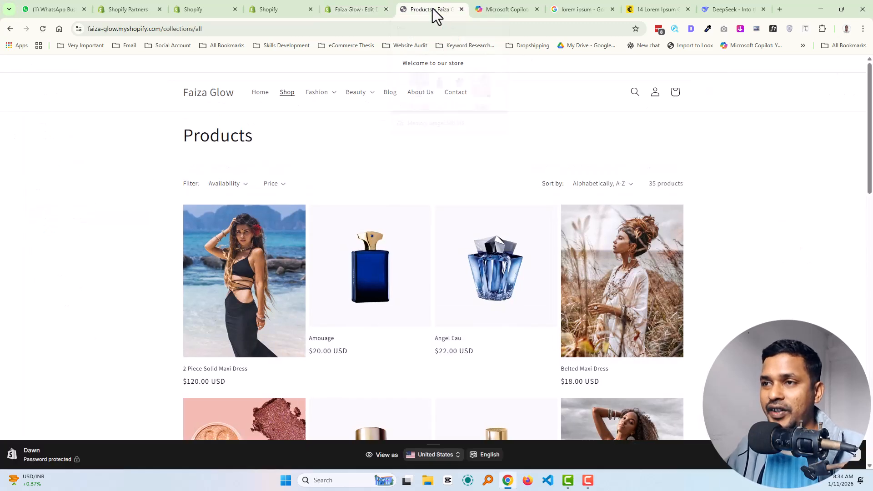
scroll(438, 214, "down", 1)
scroll(438, 232, "down", 1)
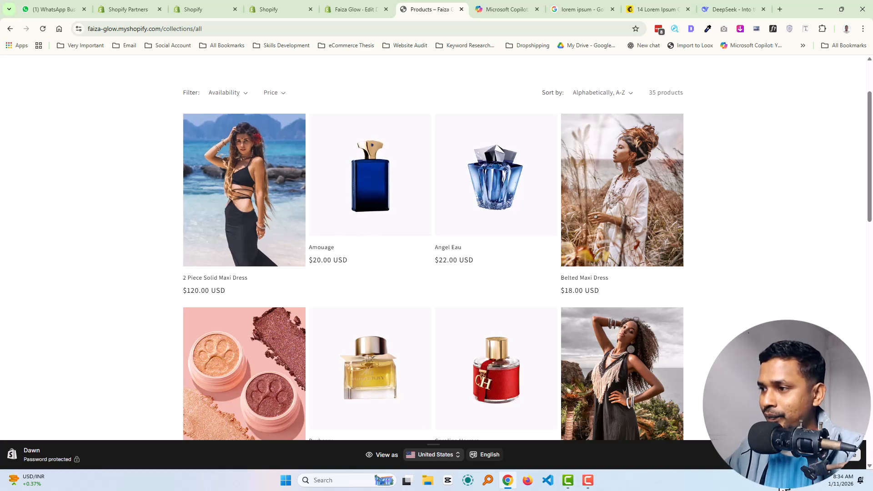
key("Print")
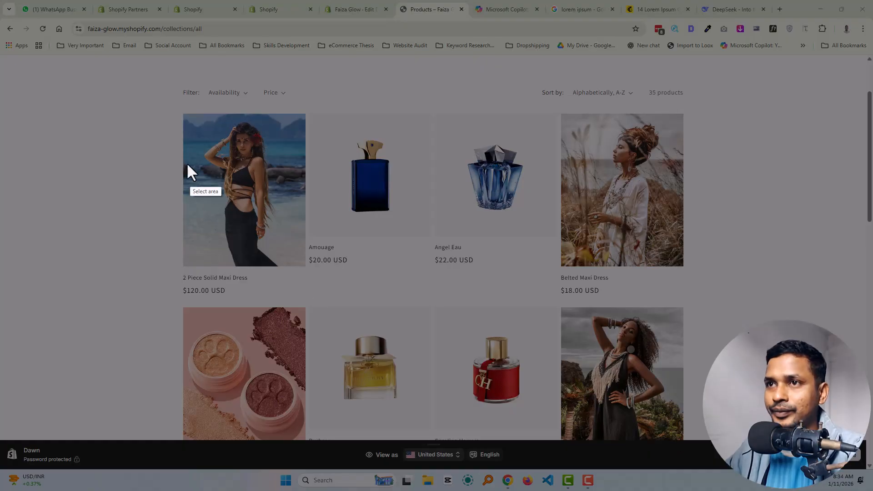
left_click_drag(181, 110, 708, 269)
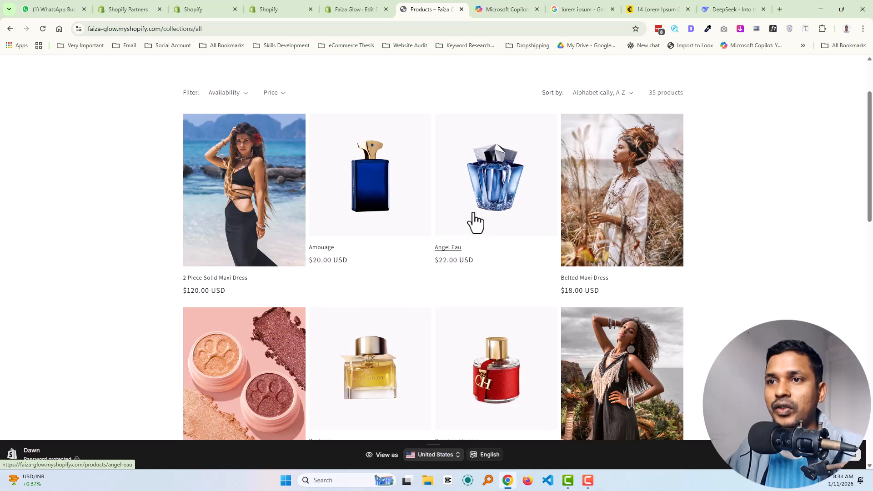
- Capture the product title area of the second row on the Shop page and copy it
scroll(471, 224, "down", 5)
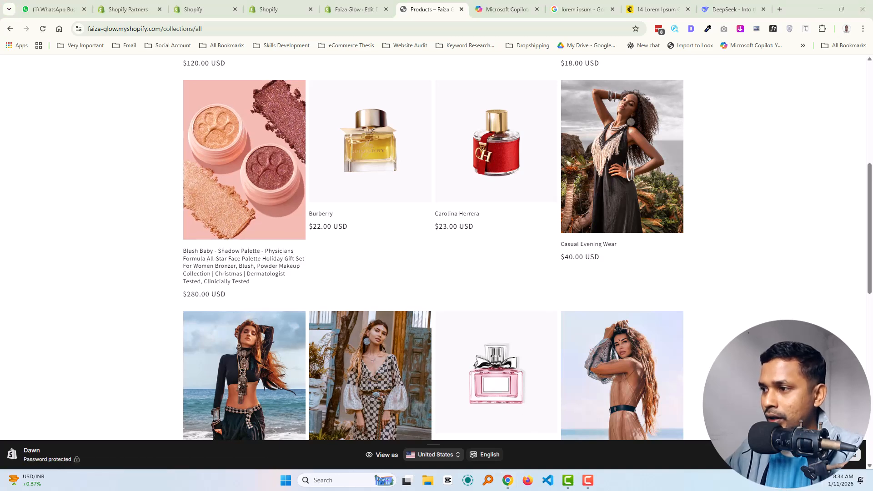
key("Print")
left_click_drag(173, 242, 717, 285)
key("ctrl+c")
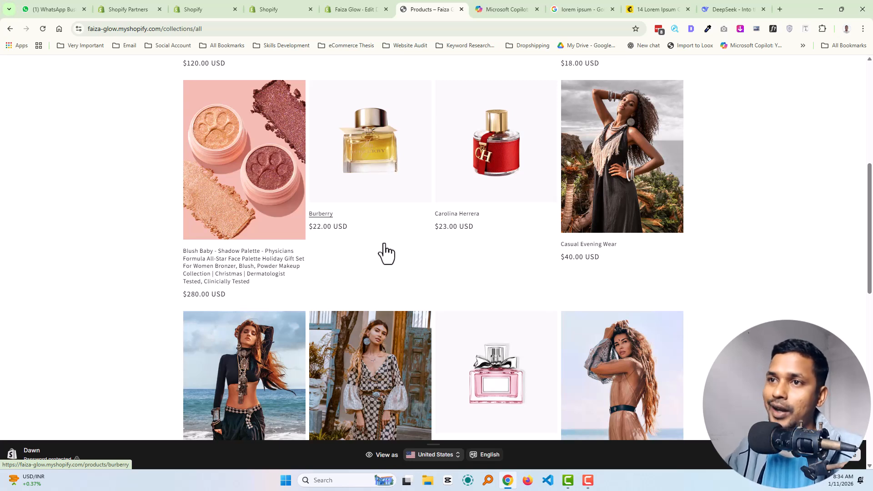
- Search Google in a new tab for a YouTube creator's video on adding 3 dots to long titles in a Shopify store
left_click(780, 8)
type("how to add 3 dot in long title youtube foysda ahmed")
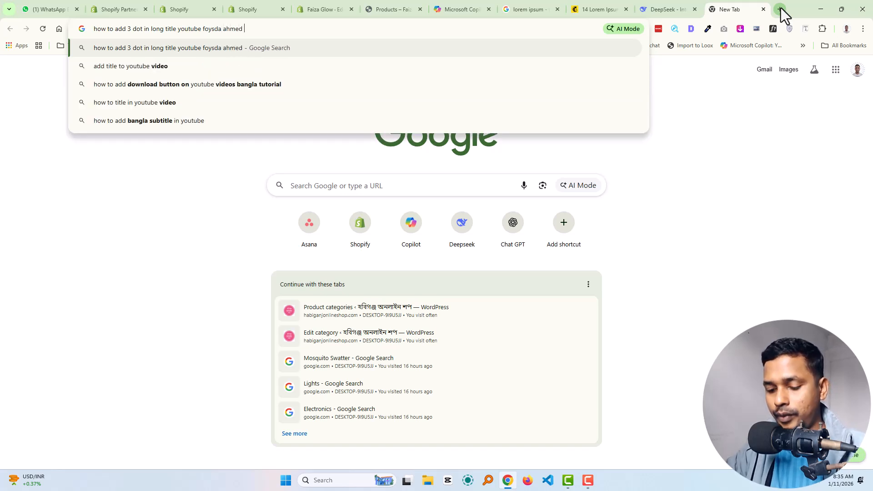
type("  shopify st")
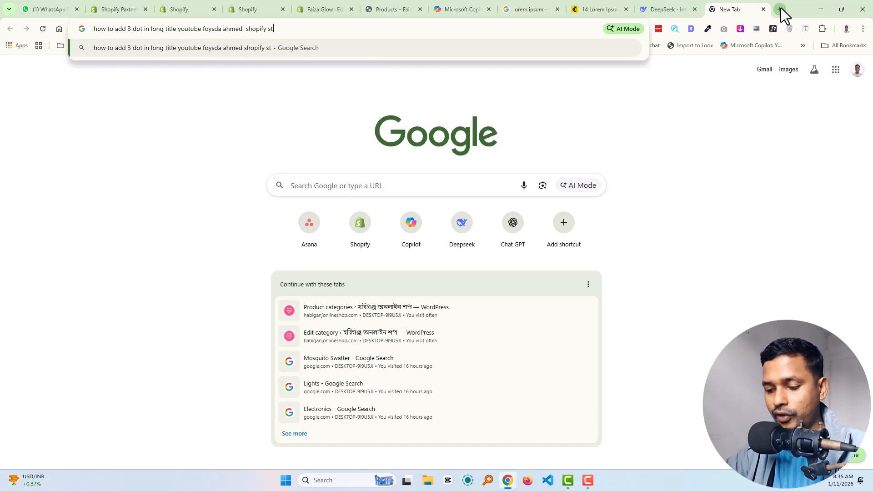
type("ore")
key("Return")
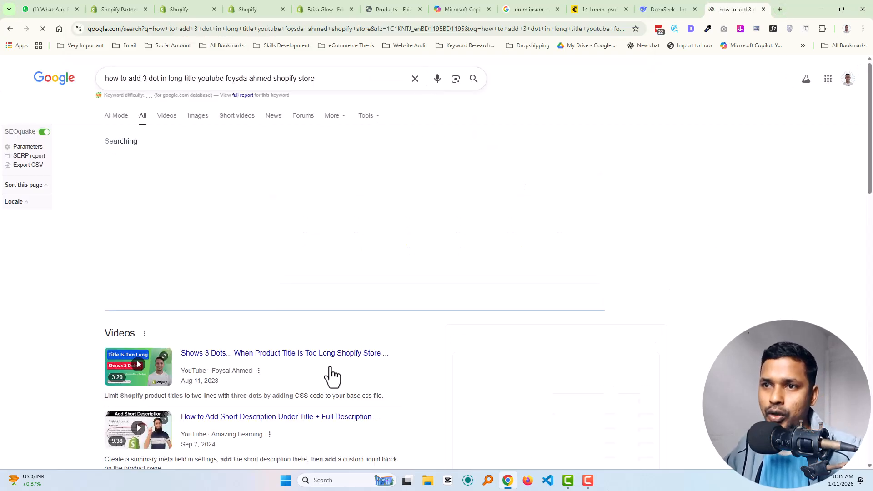
- Look over the Google video results about showing 3 dots on long Shopify product titles
scroll(300, 372, "down", 2)
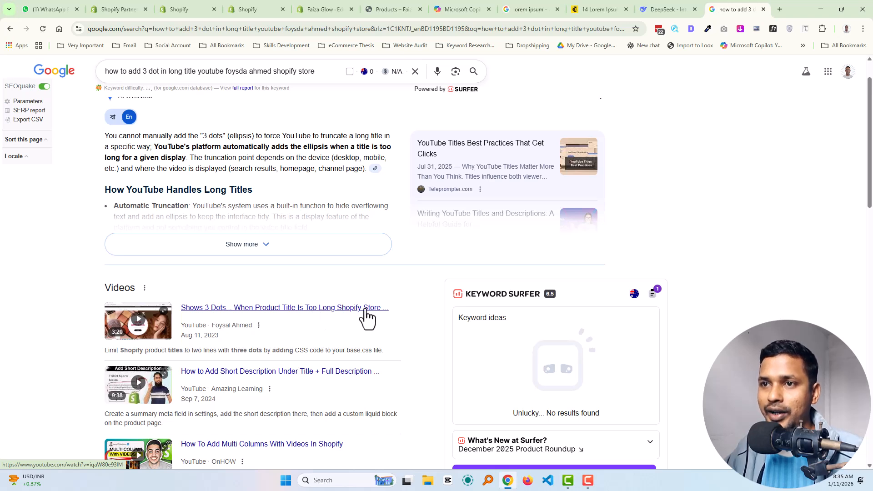
scroll(367, 316, "up", 1)
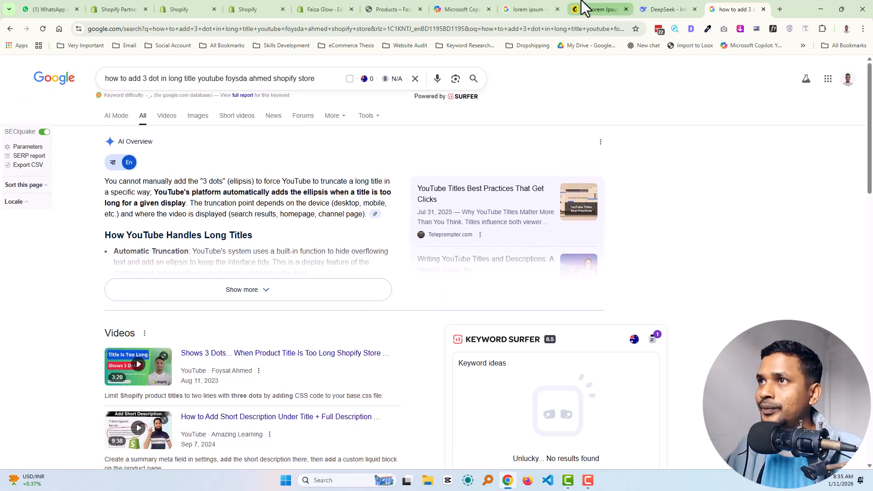
left_click(386, 9)
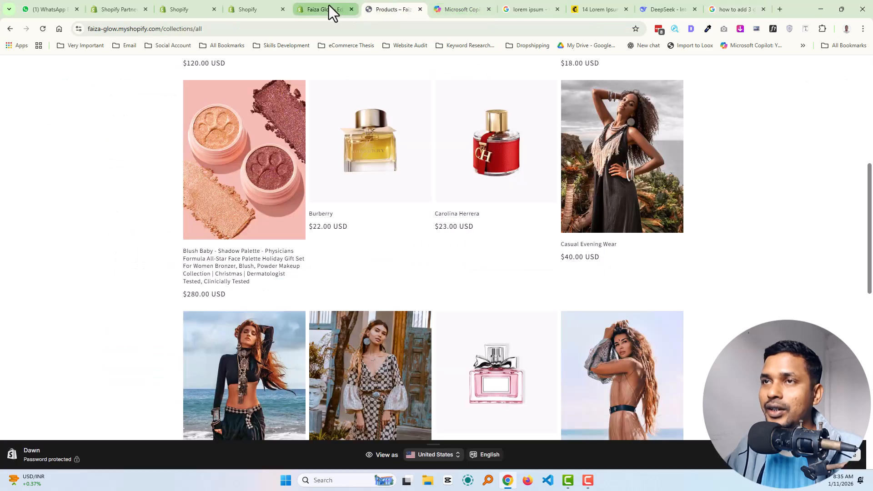
left_click(729, 3)
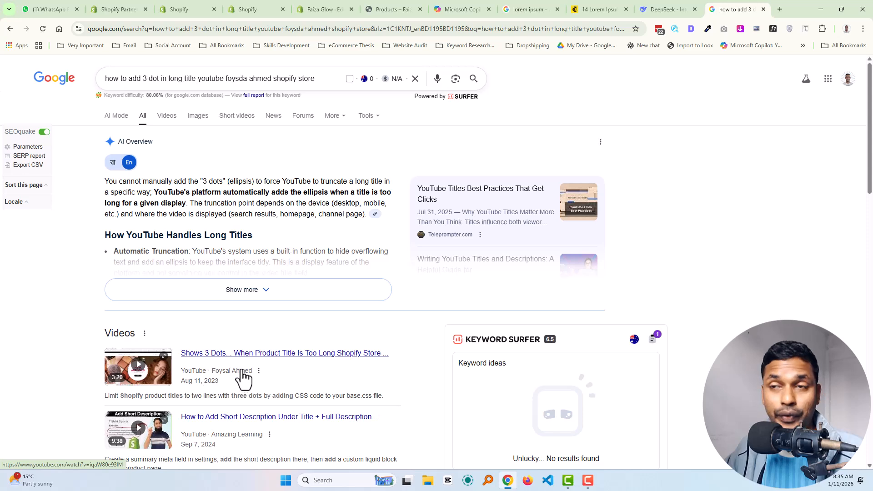
- Look through the product grid on the storefront's Shop page, checking how long titles affect the rows
left_click(308, 9)
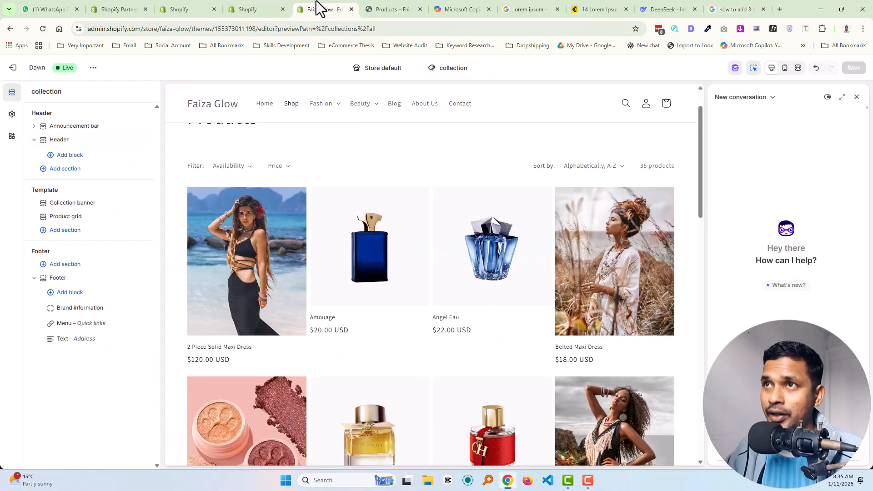
left_click(390, 2)
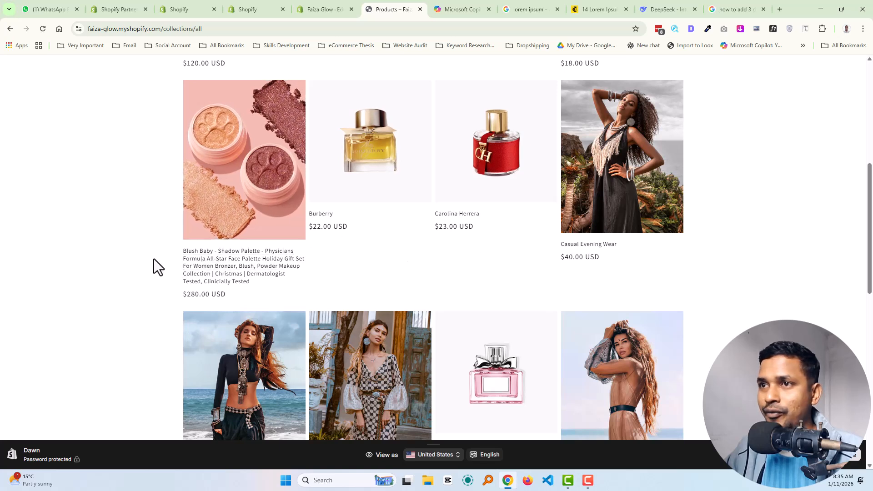
scroll(296, 278, "up", 2)
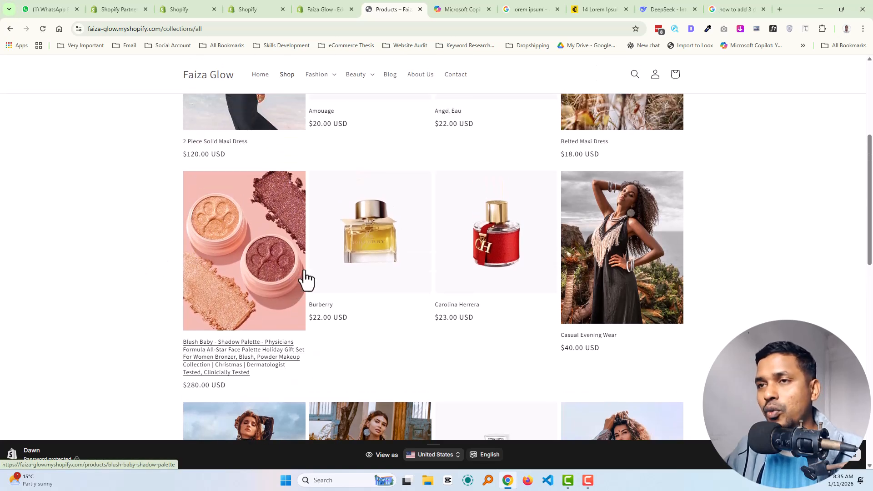
scroll(336, 228, "up", 2)
scroll(450, 213, "up", 2)
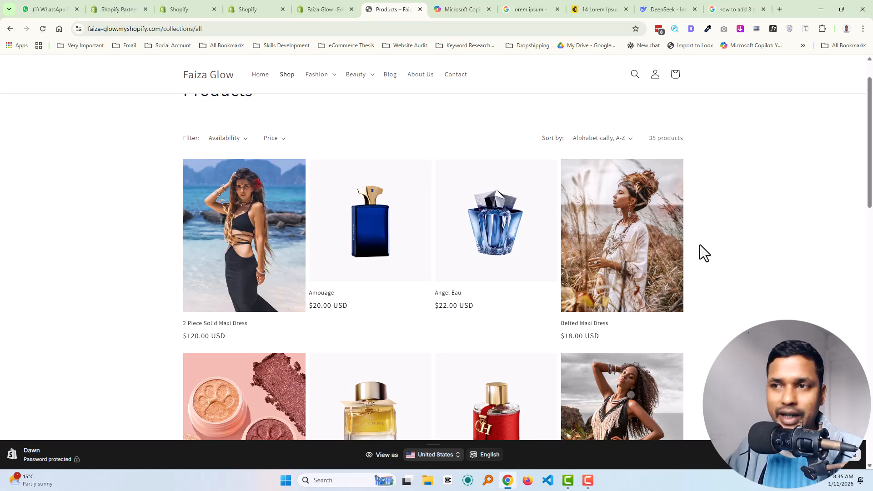
scroll(681, 247, "down", 8)
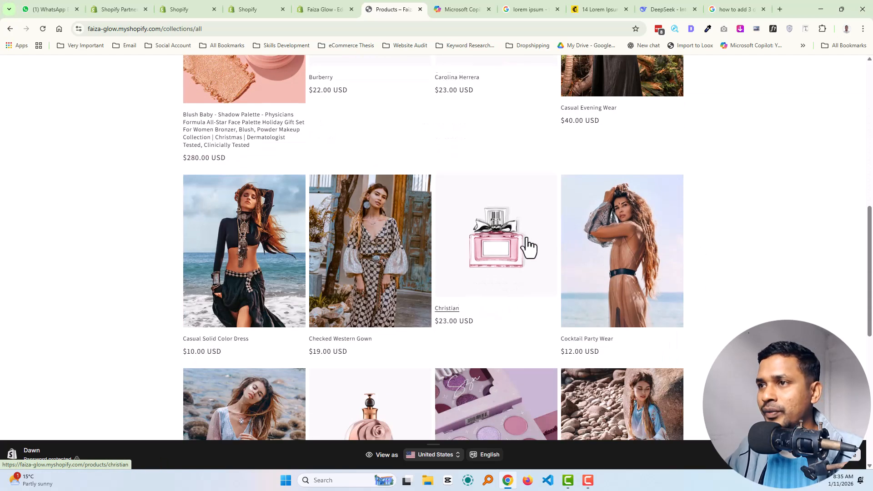
scroll(704, 241, "down", 7)
scroll(436, 255, "up", 16)
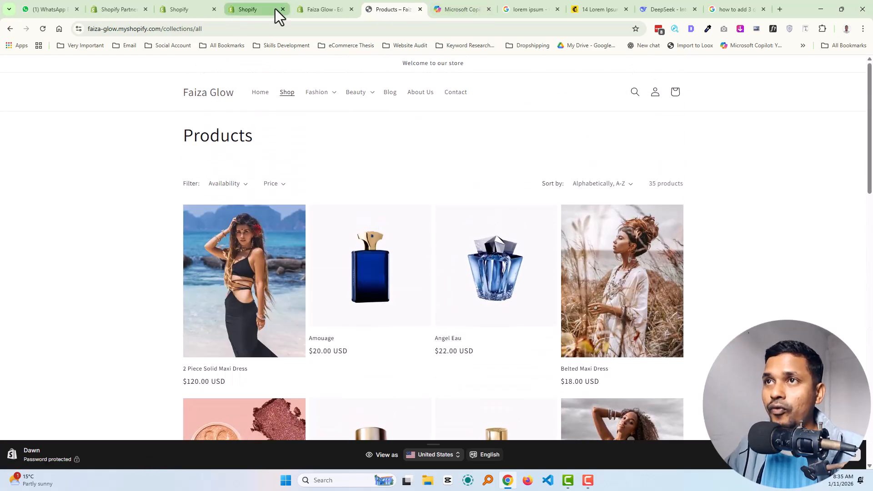
- Examine the Availability and Price filters and the sorting options on the storefront's Shop page
left_click(328, 8)
key("ctrl+Tab")
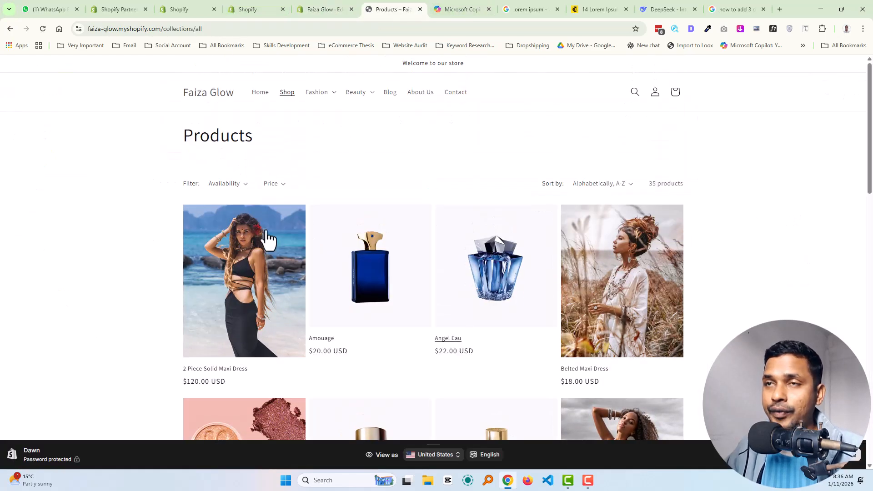
left_click(245, 184)
left_click(278, 184)
left_click(275, 184)
left_click(414, 182)
left_click(590, 184)
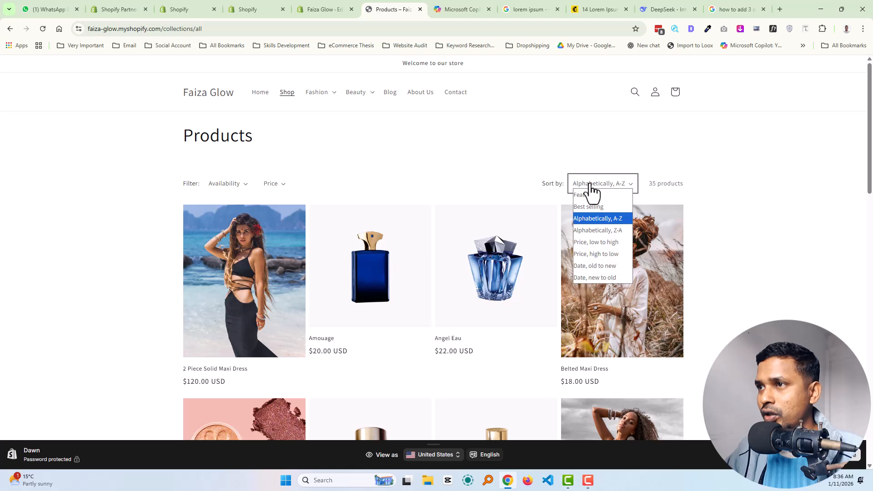
left_click(560, 194)
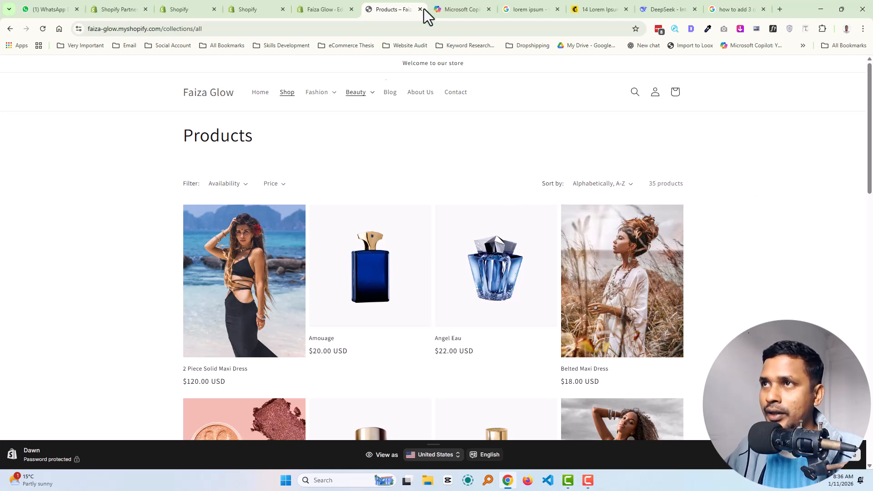
- Turn on the image option for the Collection banner in the theme editor and check its theme settings and custom CSS
left_click(313, 9)
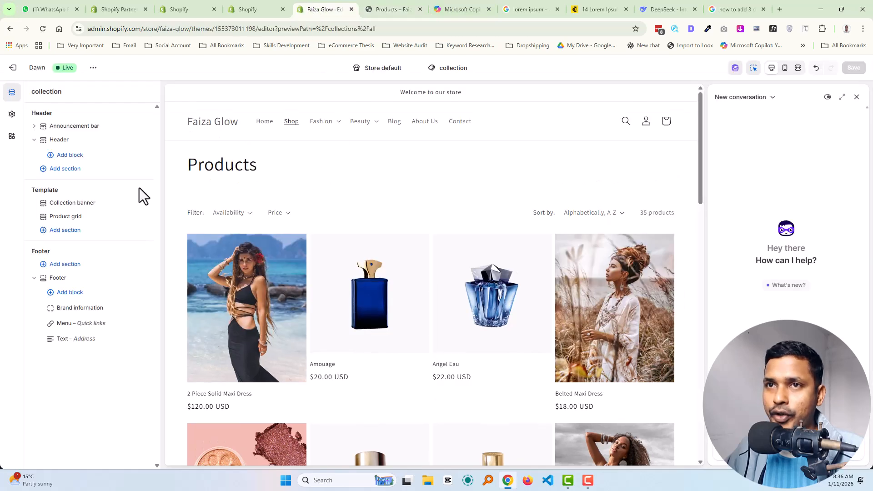
left_click(86, 203)
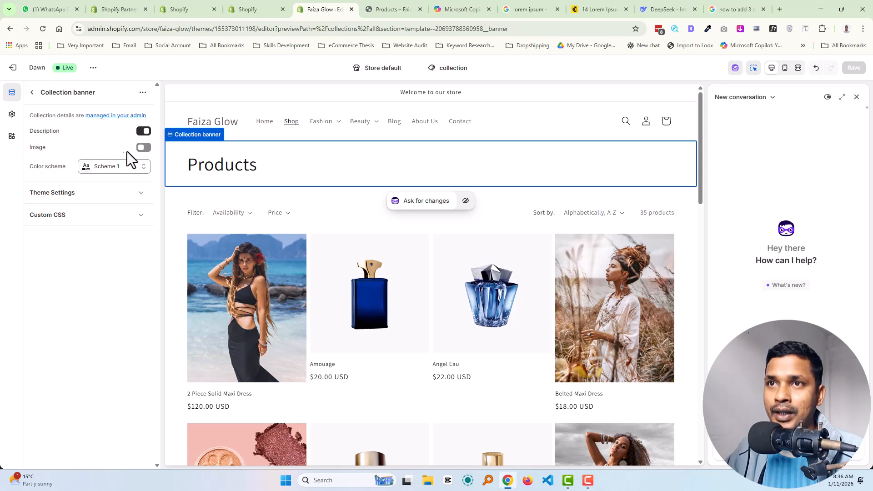
left_click(142, 147)
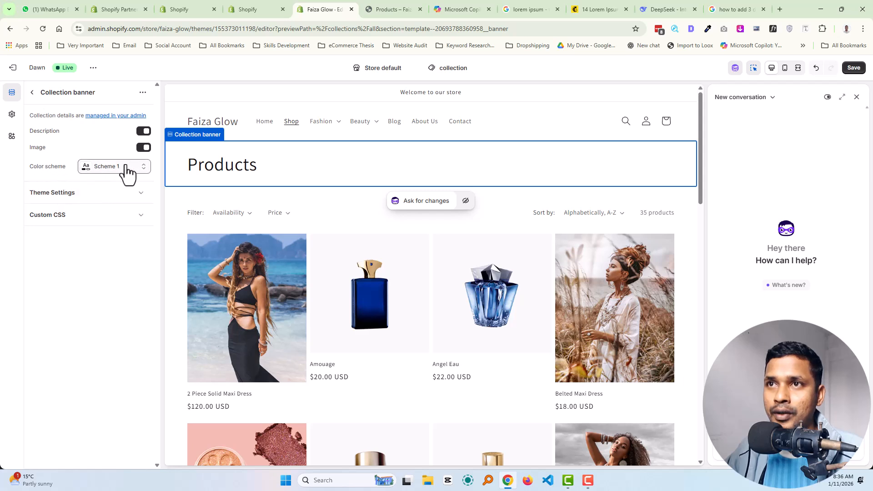
left_click(84, 194)
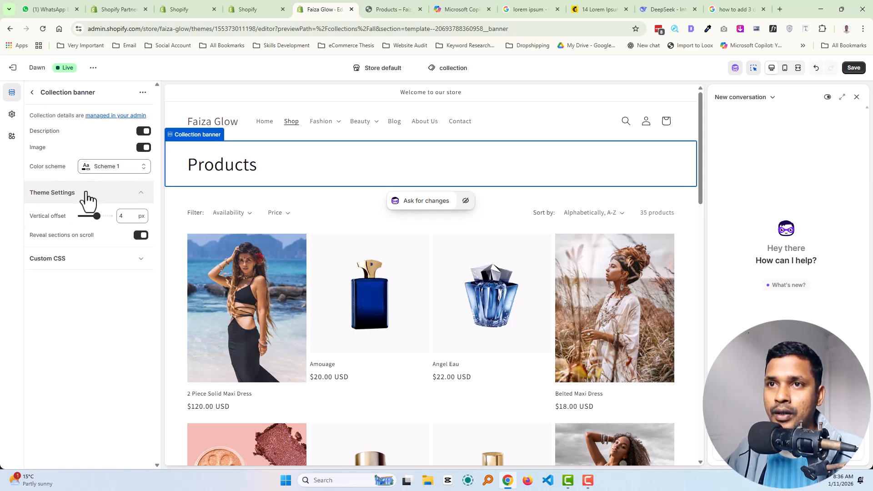
left_click(54, 263)
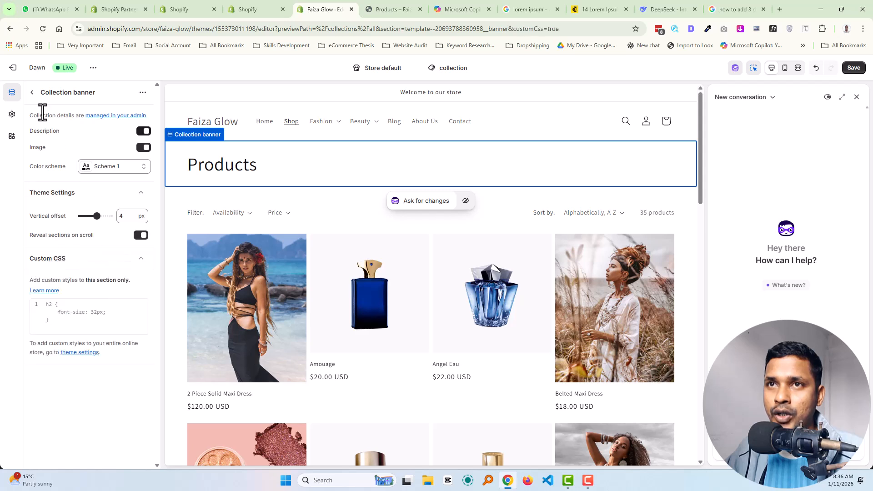
left_click(32, 92)
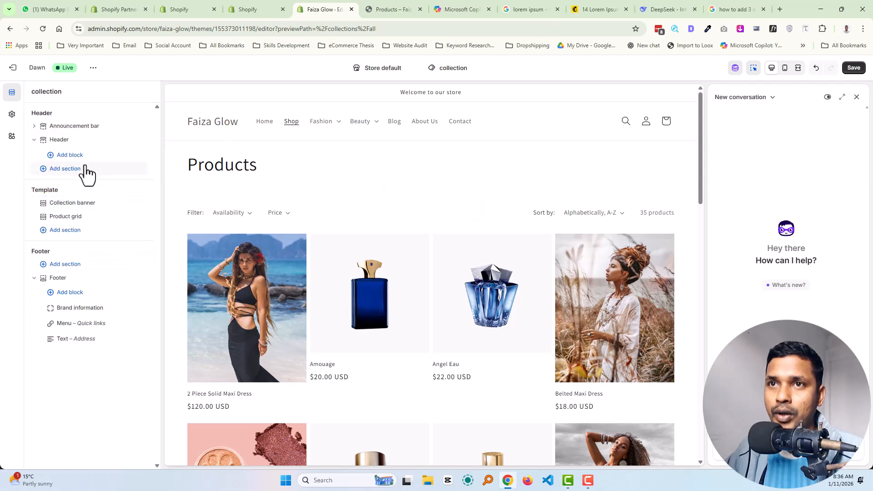
left_click(91, 204)
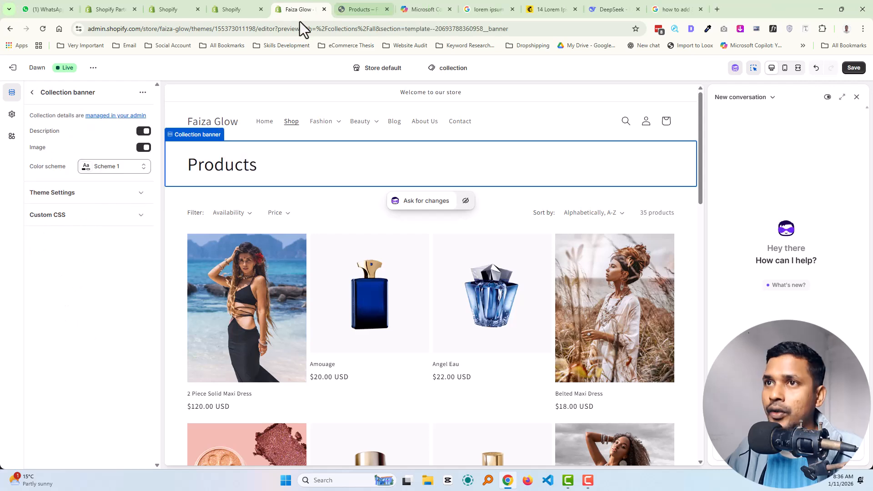
- Open the Collections list under Products in the Shopify admin and look over the store's collections
left_click(189, 9)
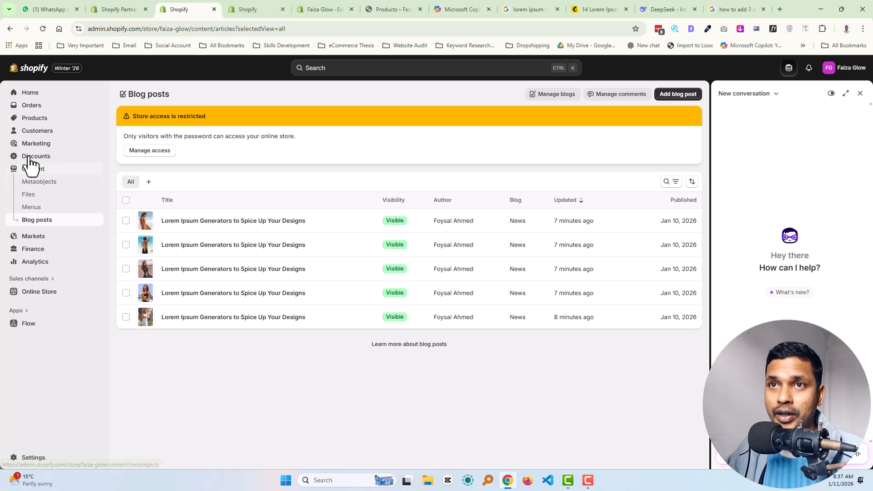
left_click(38, 119)
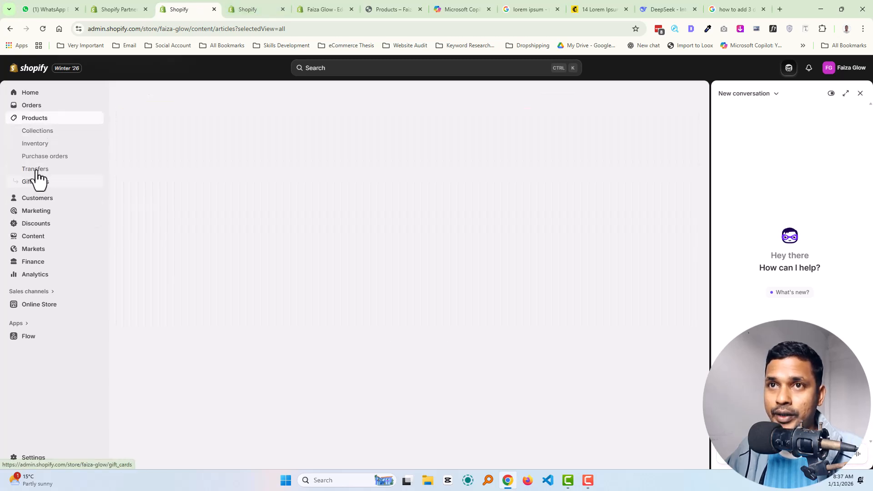
left_click(47, 133)
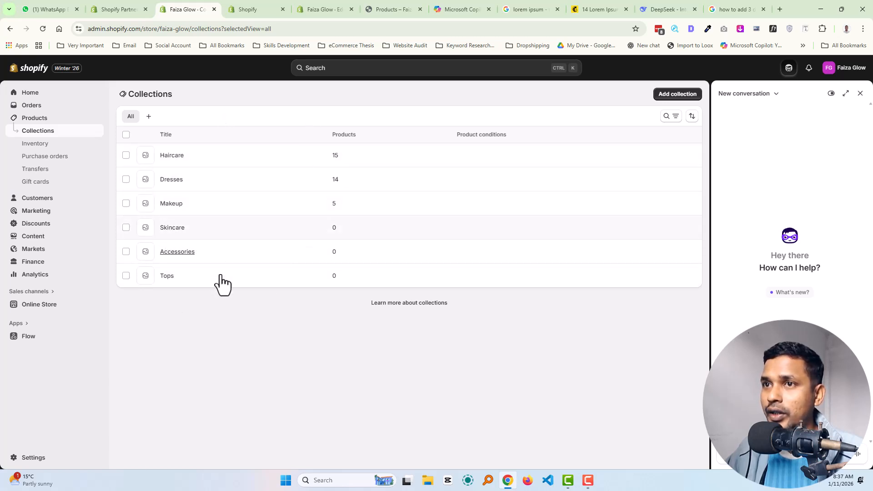
left_click(244, 7)
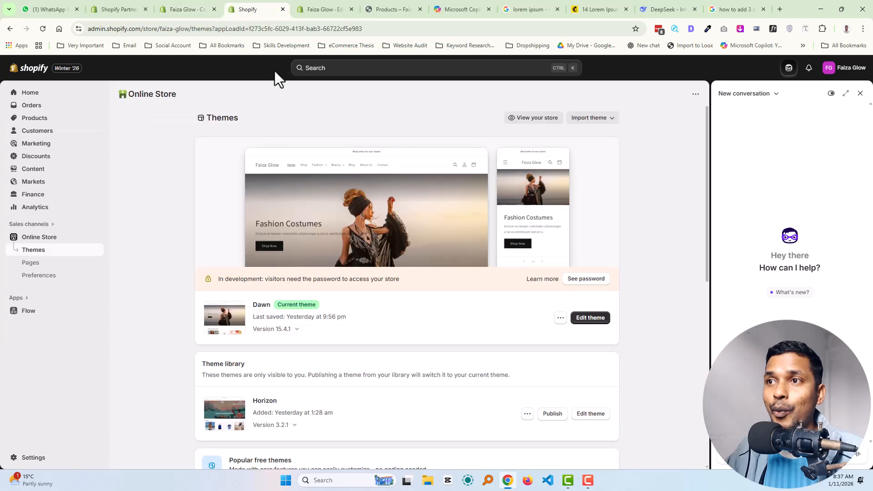
- Add an Image banner section to the collection template and move it above the Collection banner
left_click(311, 8)
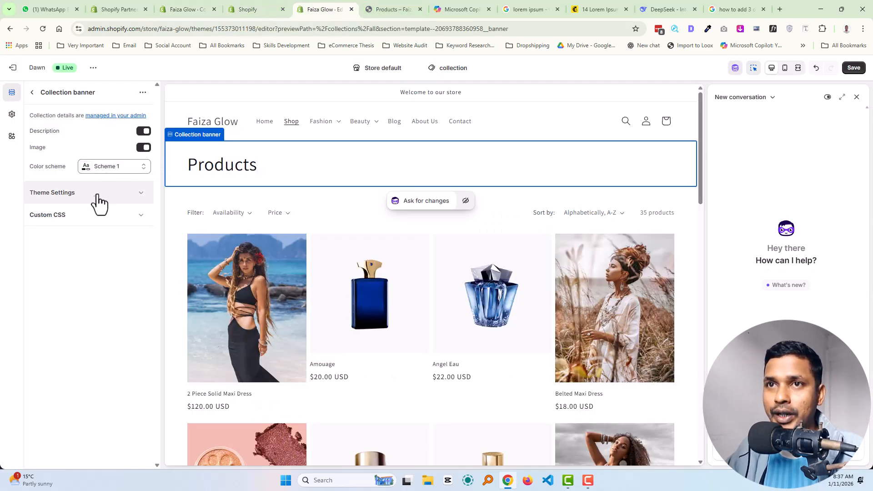
left_click(33, 93)
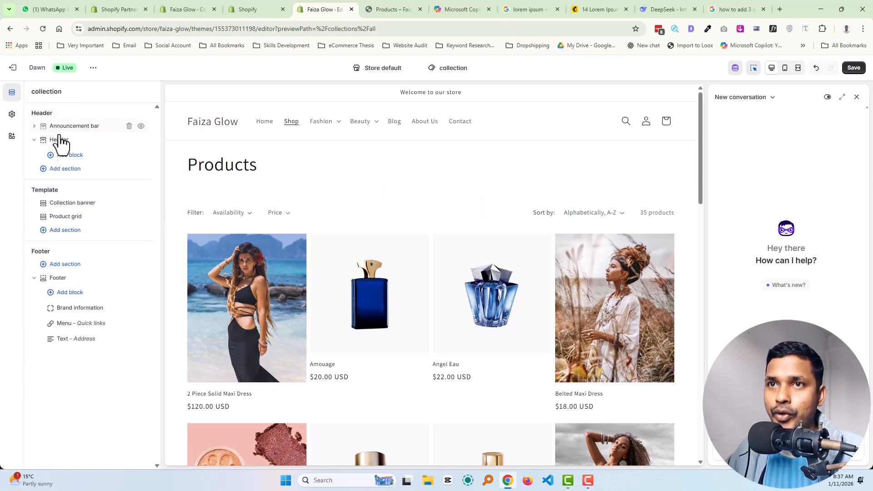
left_click(65, 230)
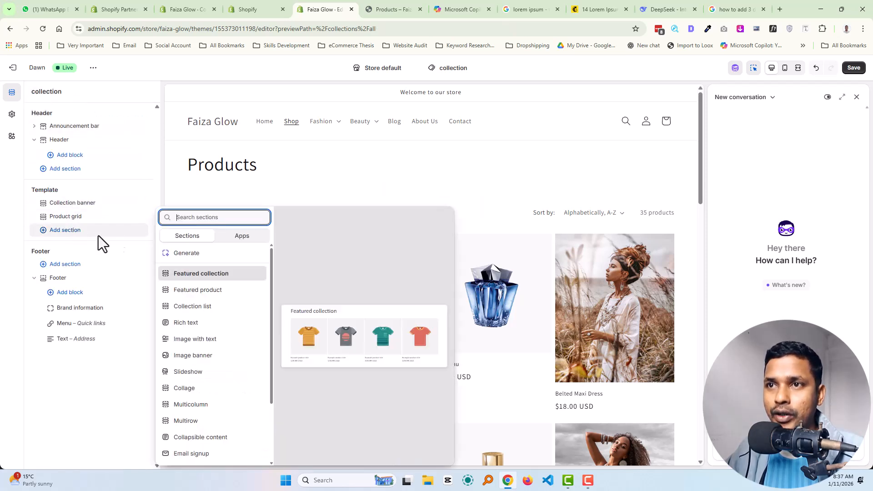
left_click(214, 356)
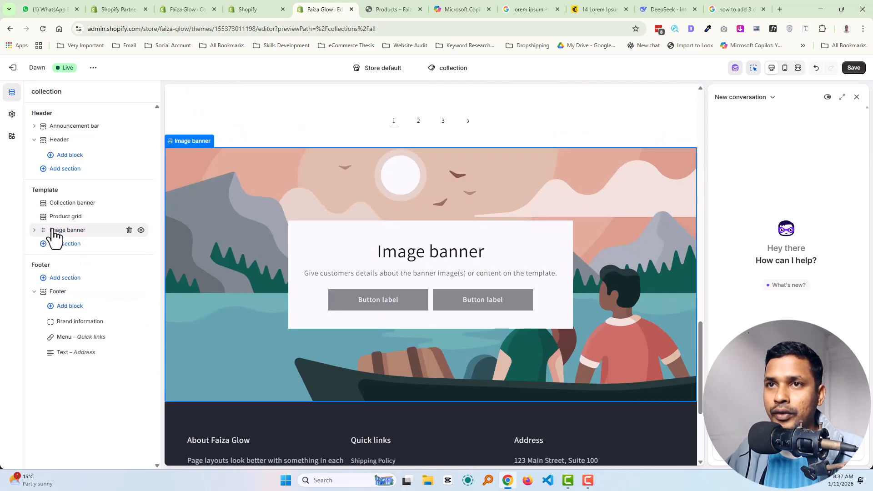
left_click_drag(55, 234, 58, 198)
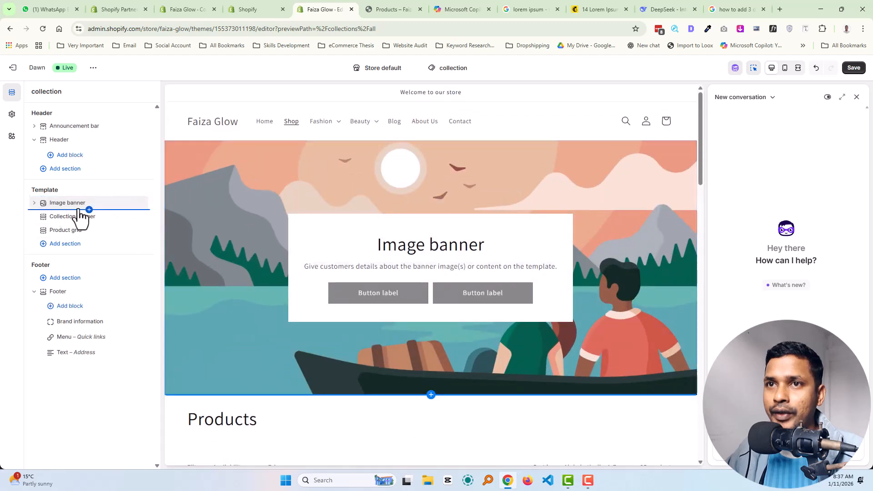
- Set the new image banner's first image to Slider_02 from the store's files
left_click(72, 203)
left_click(106, 125)
scroll(392, 294, "down", 8)
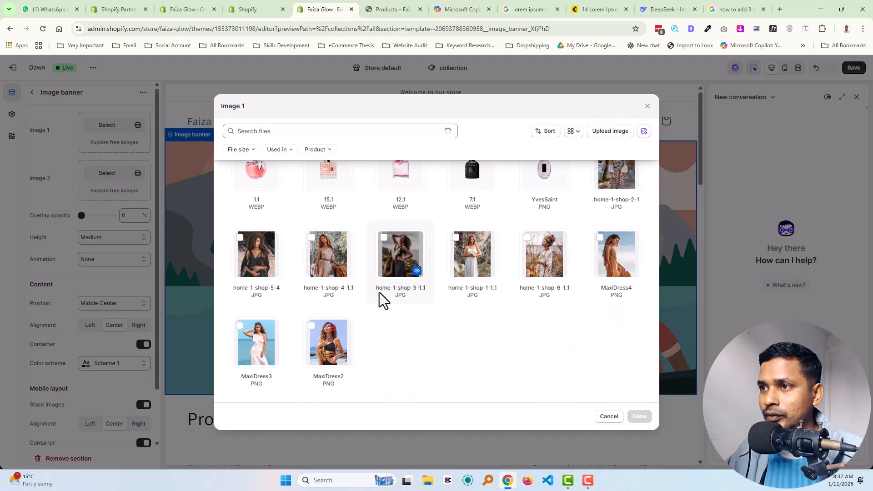
scroll(432, 330, "down", 5)
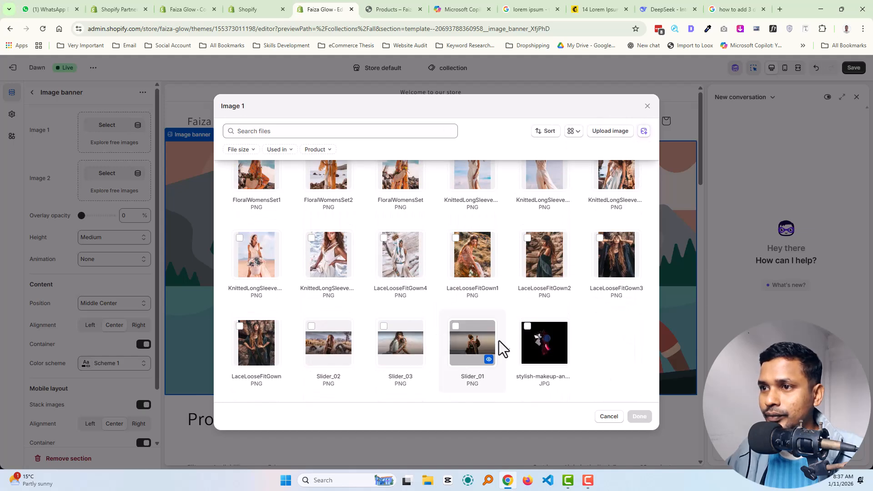
left_click(328, 343)
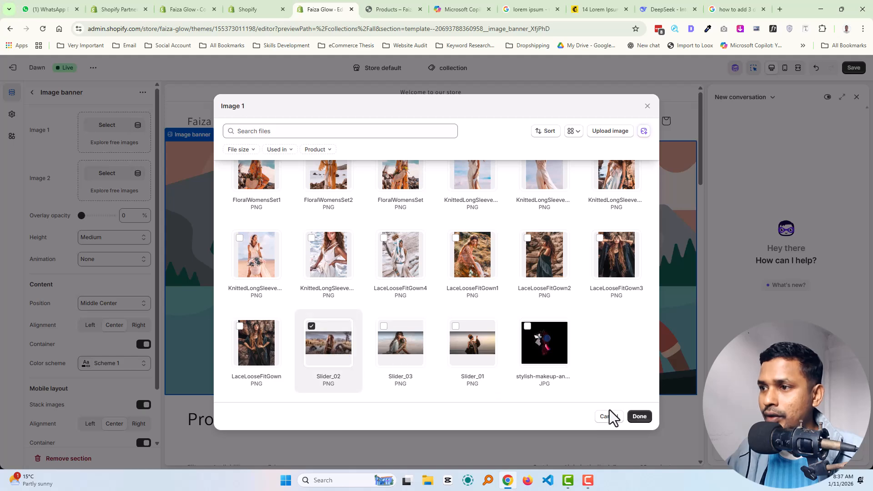
left_click(638, 418)
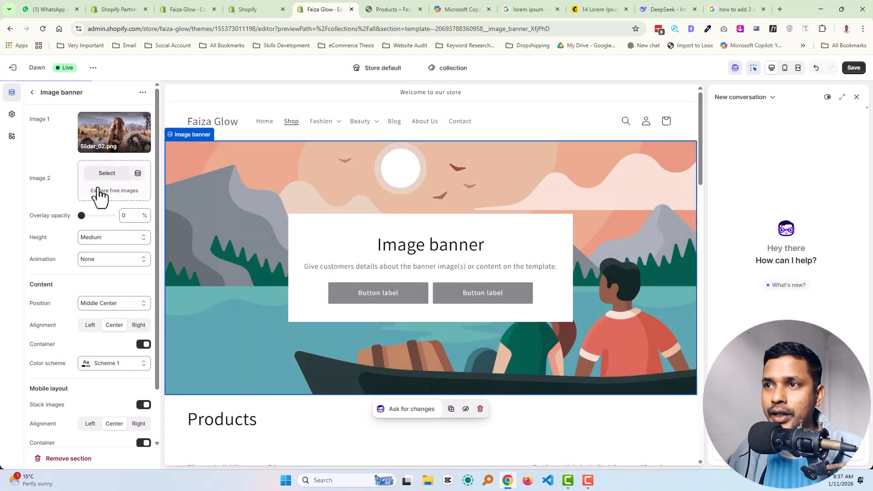
scroll(342, 261, "down", 3)
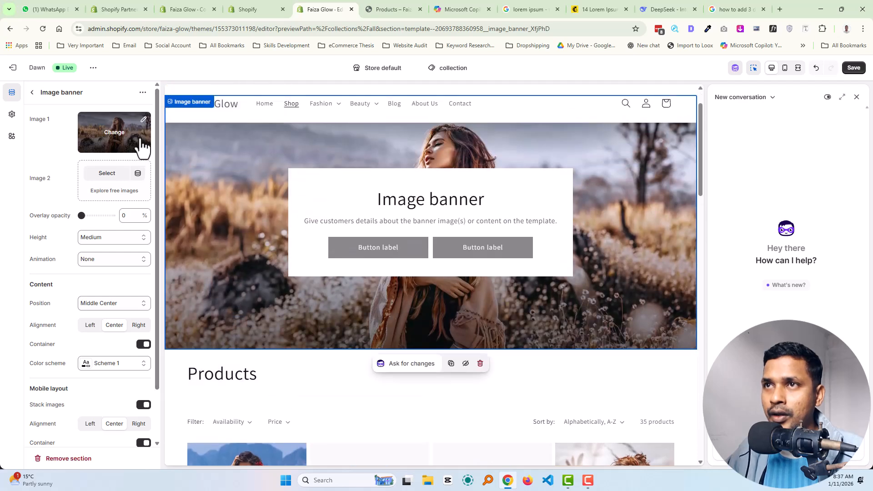
- Switch to DeepSeek and ask it to write shop page top section content, including a title, subtitle and description
left_click(662, 10)
left_click(359, 409)
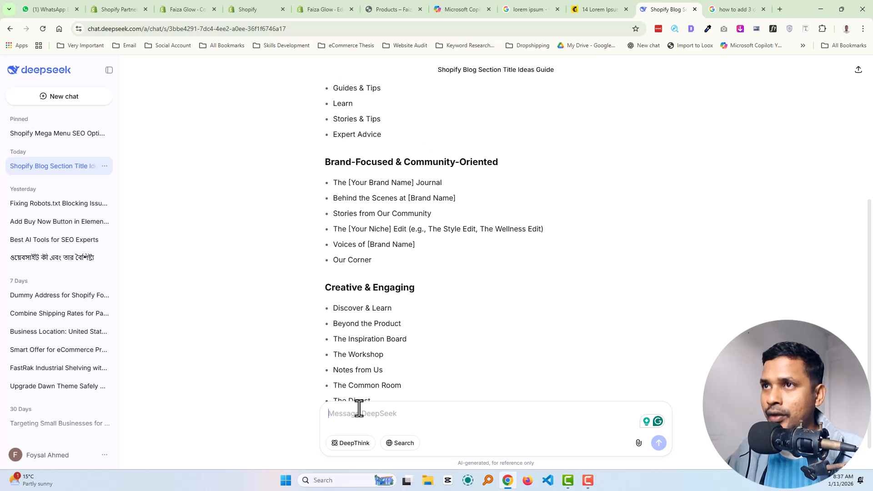
type("wr")
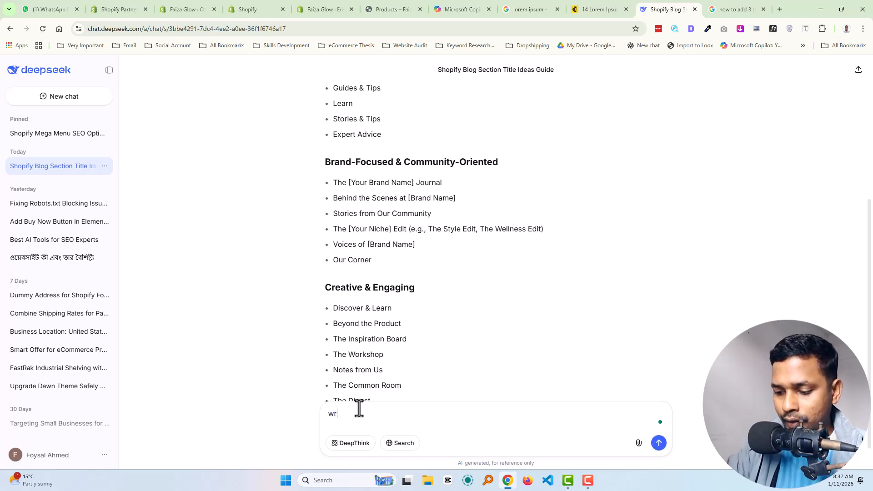
type("ite shop")
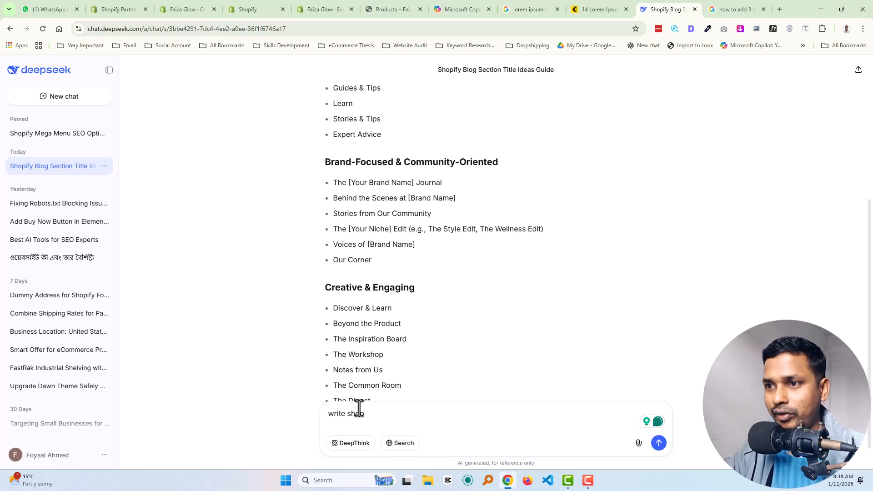
type("age top section content")
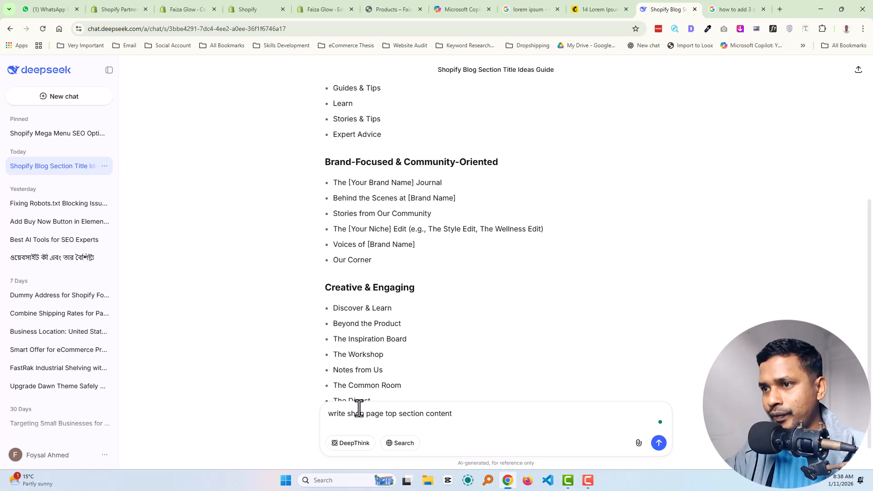
key("shift+Return")
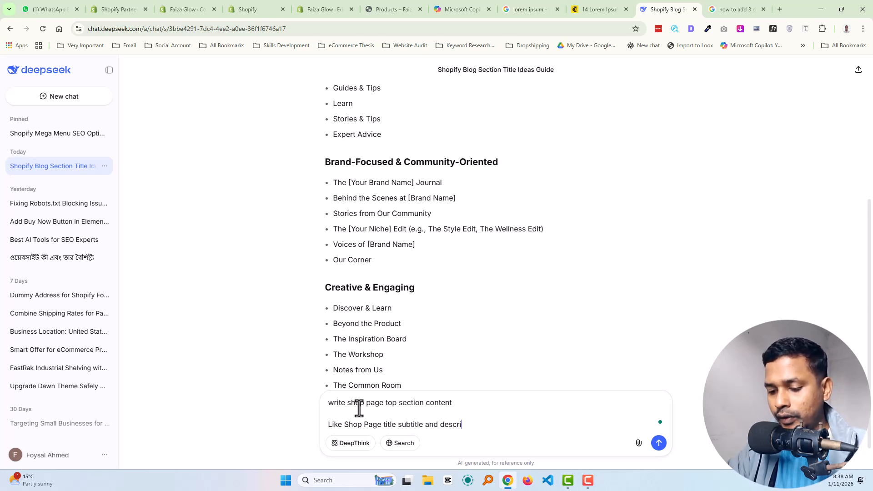
key("Return")
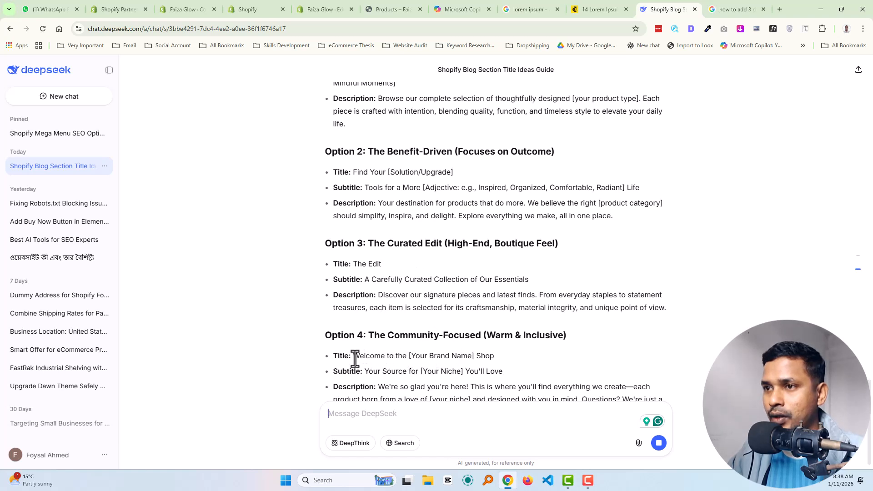
- Copy DeepSeek's Option 4 title, "Welcome to the [Your Brand Name] Shop", into the image banner's heading in the Shopify theme editor
left_click_drag(354, 359, 520, 358)
key("ctrl+c")
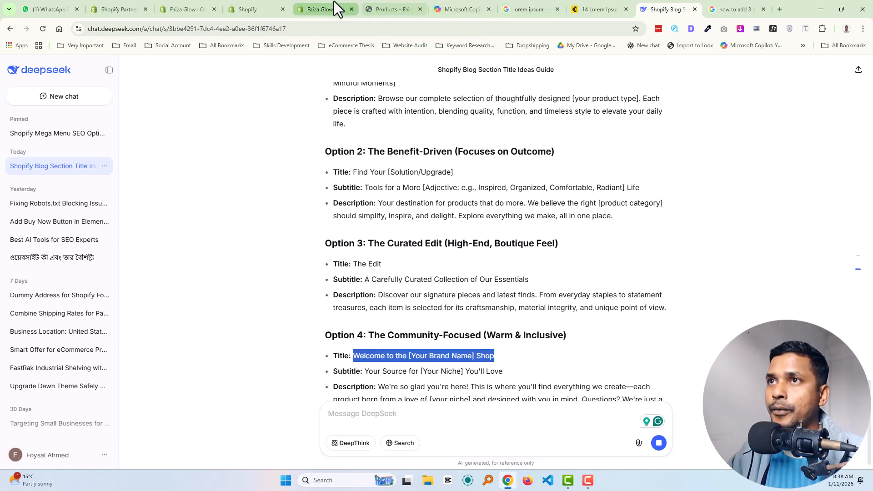
left_click(323, 10)
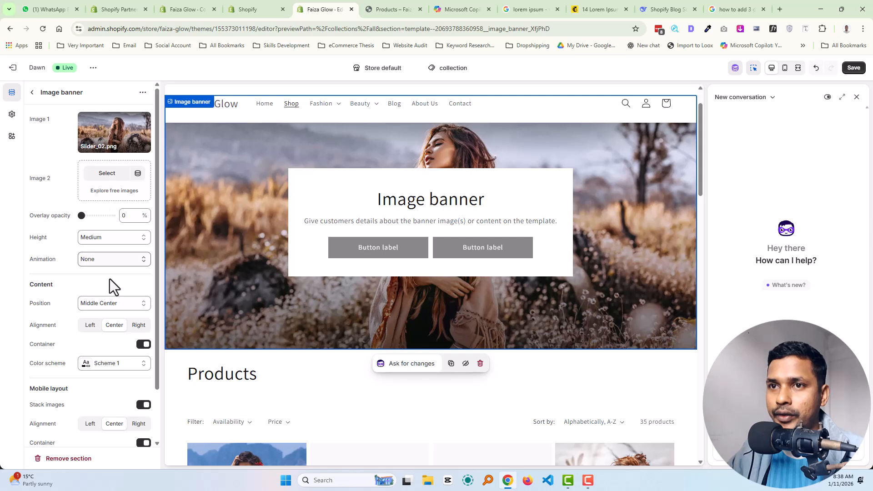
left_click(32, 92)
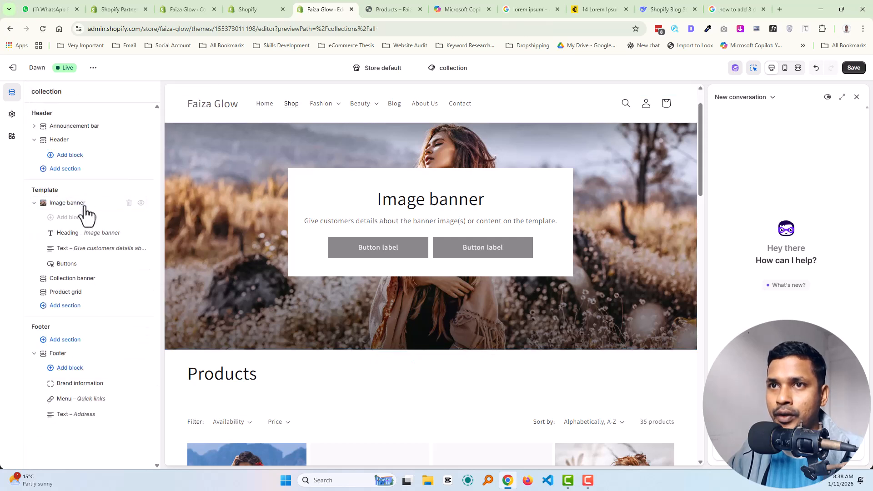
left_click(90, 233)
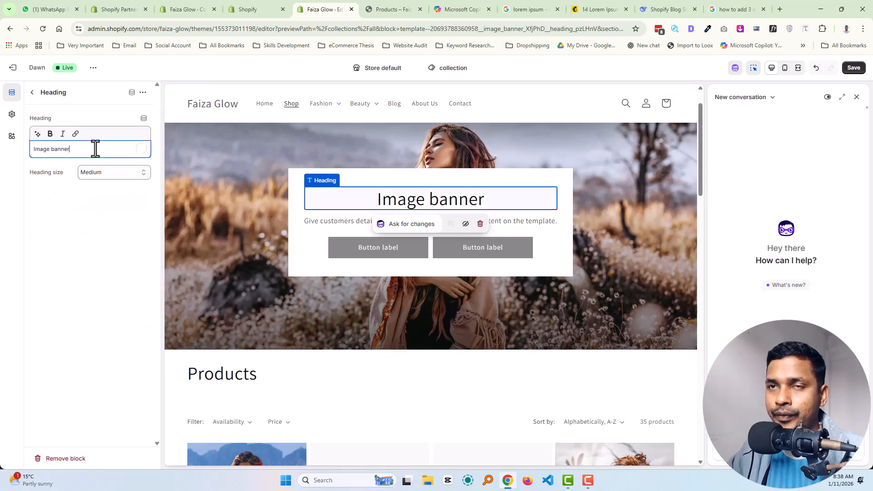
key("ctrl+a")
key("ctrl+v")
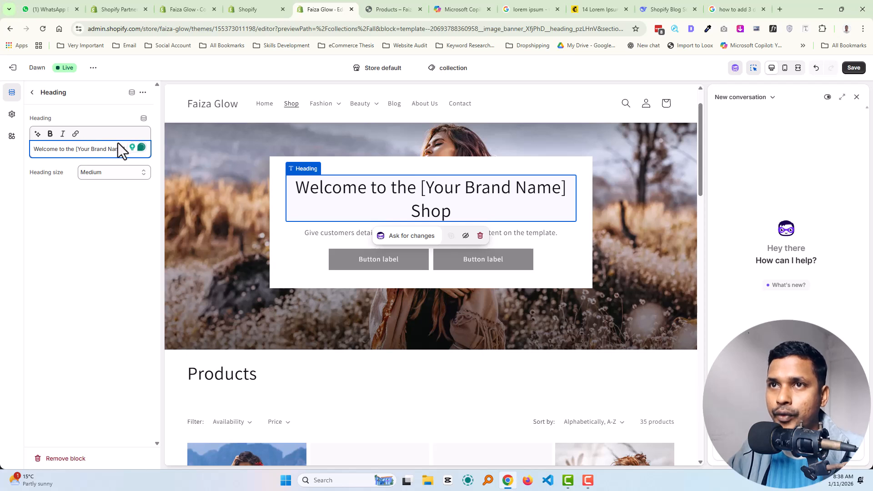
- Replace the [Your Brand Name] placeholder in the banner heading with "Faiza Glow"
left_click_drag(76, 150, 124, 150)
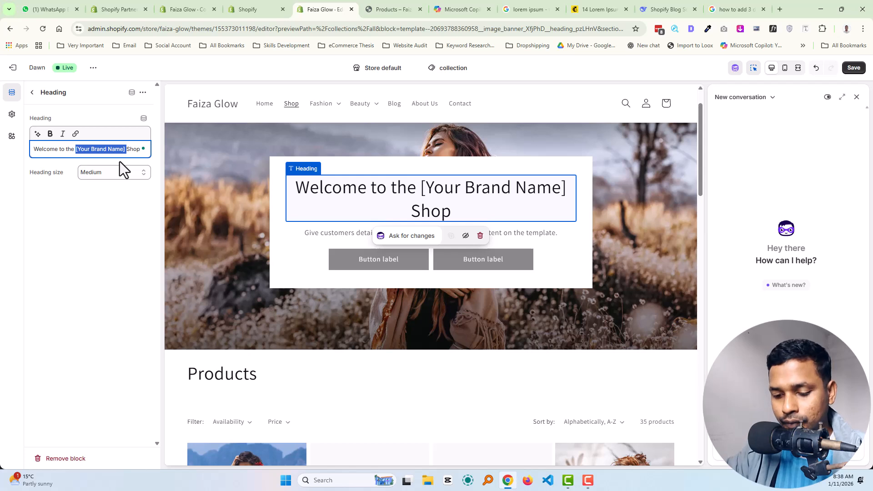
type("Faiza ")
type("Grow")
key("BackSpace")
key("BackSpace")
key("BackSpace")
type("low")
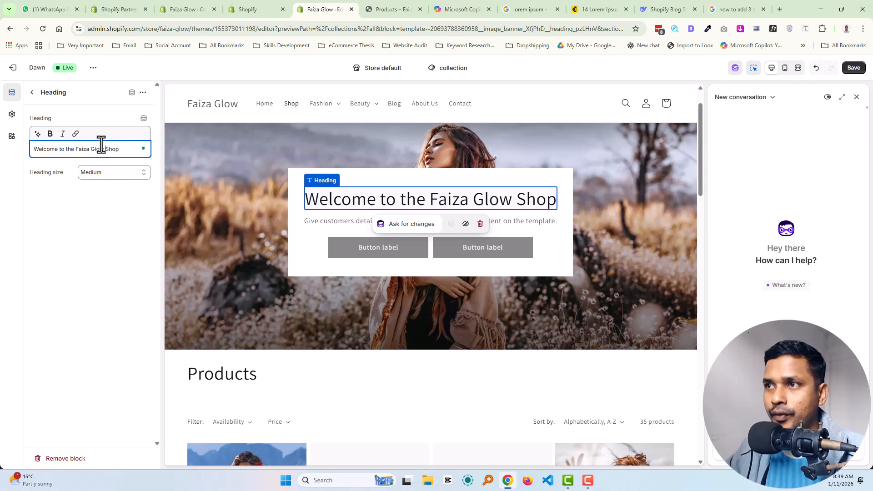
- Remove the Buttons block from the image banner section
left_click(31, 93)
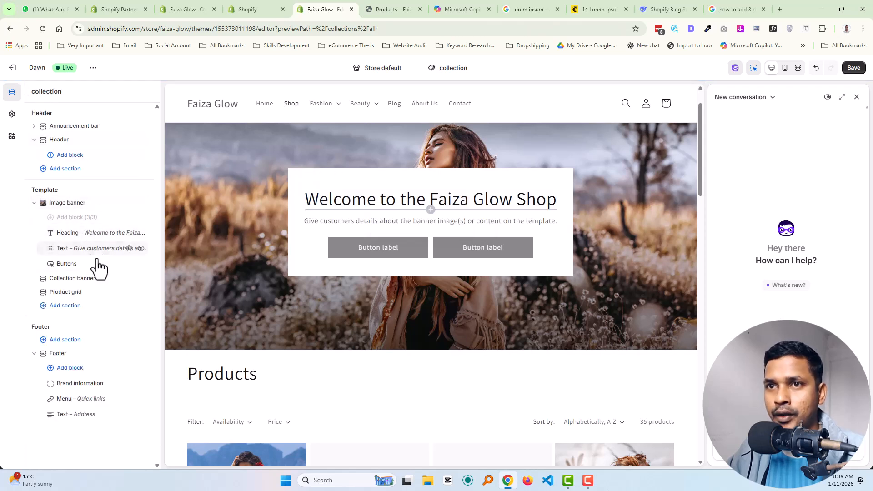
left_click(129, 264)
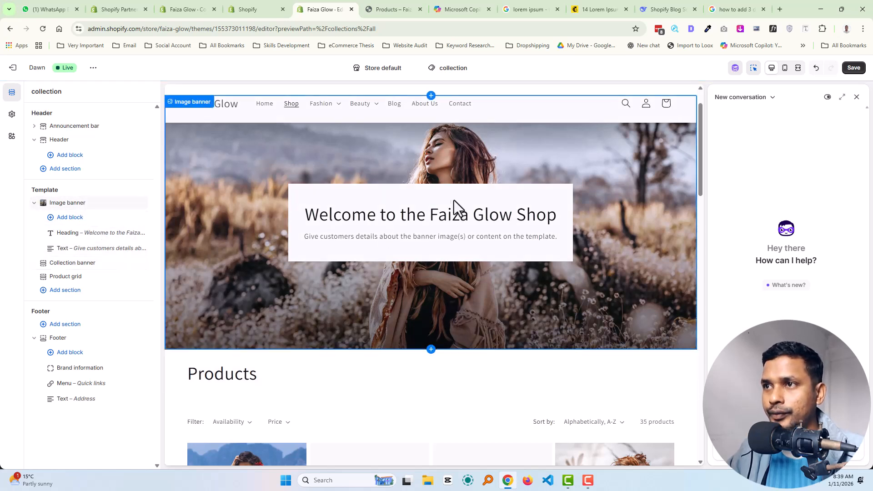
- Replace the image banner's heading with the Option 5 title from DeepSeek, "Shop All"
left_click(655, 2)
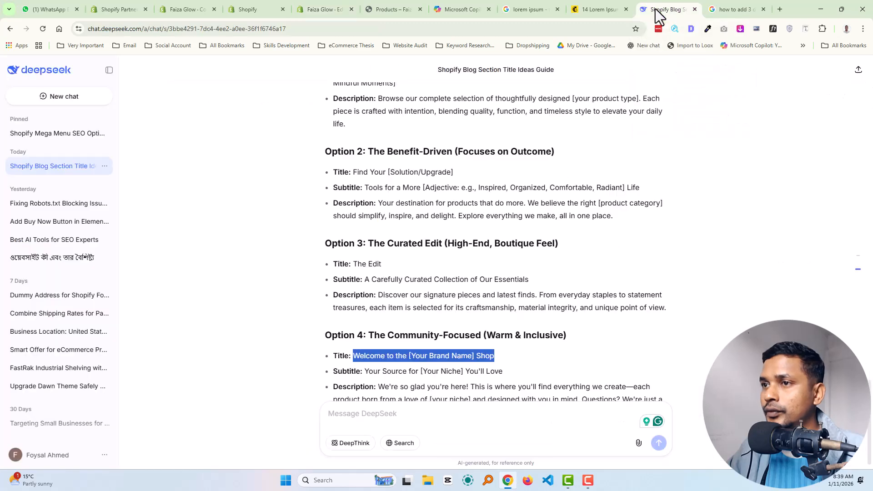
scroll(482, 279, "down", 4)
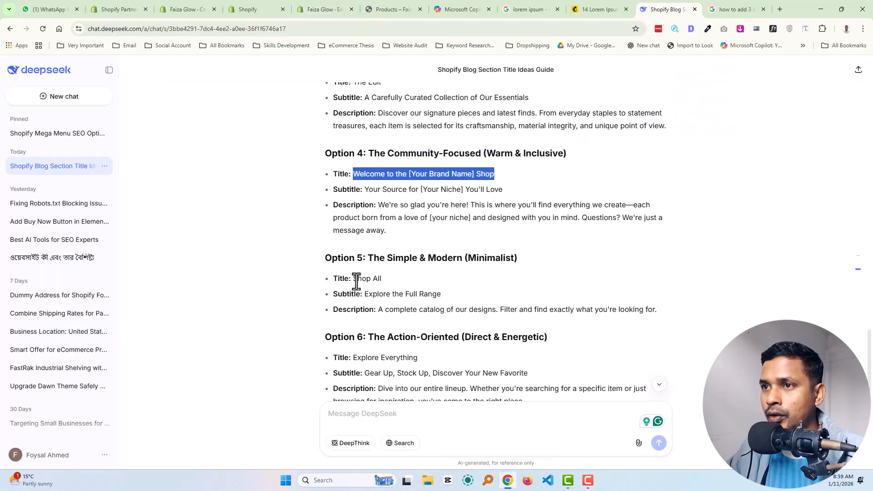
left_click_drag(353, 279, 387, 281)
key("ctrl+c")
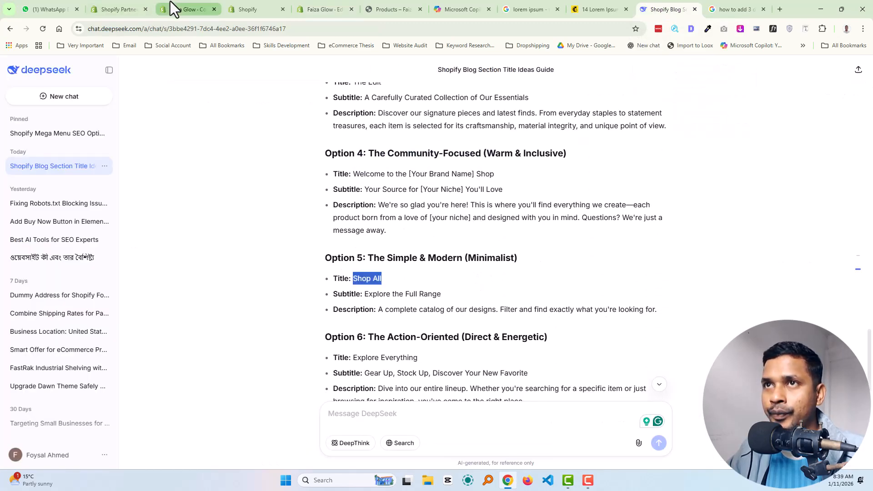
left_click(249, 2)
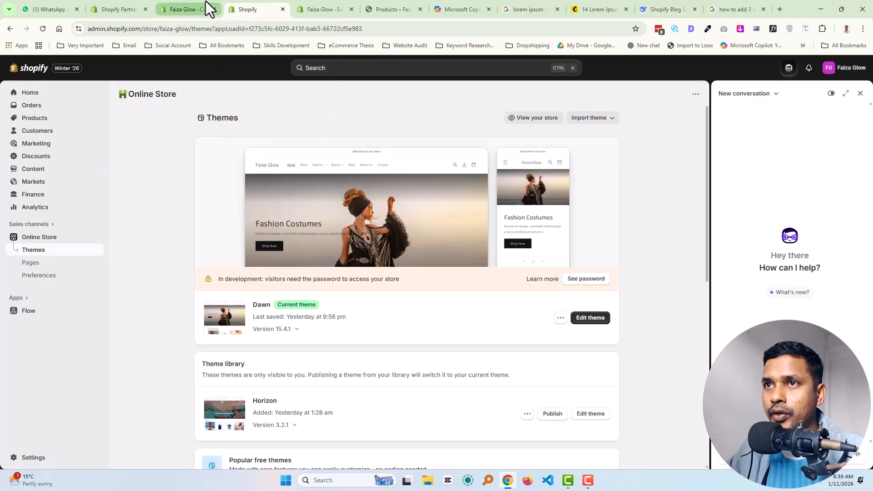
left_click(314, 2)
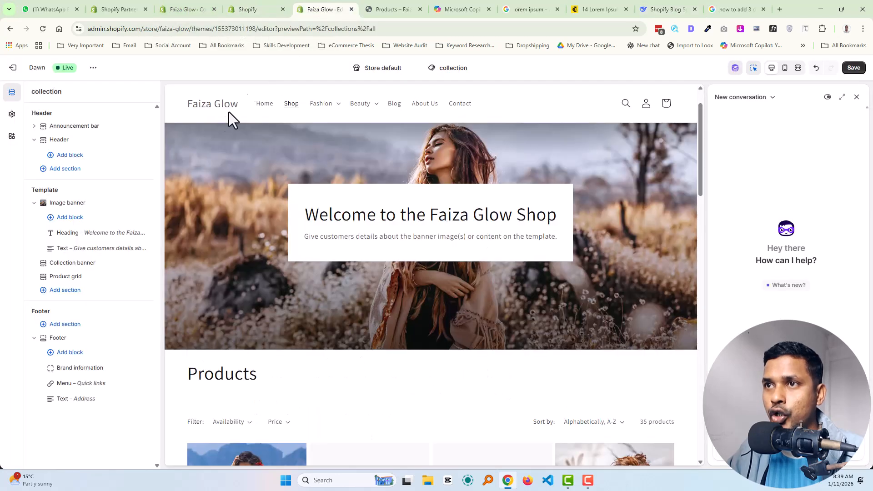
left_click(87, 233)
left_click(85, 150)
key("ctrl+a")
key("ctrl+v")
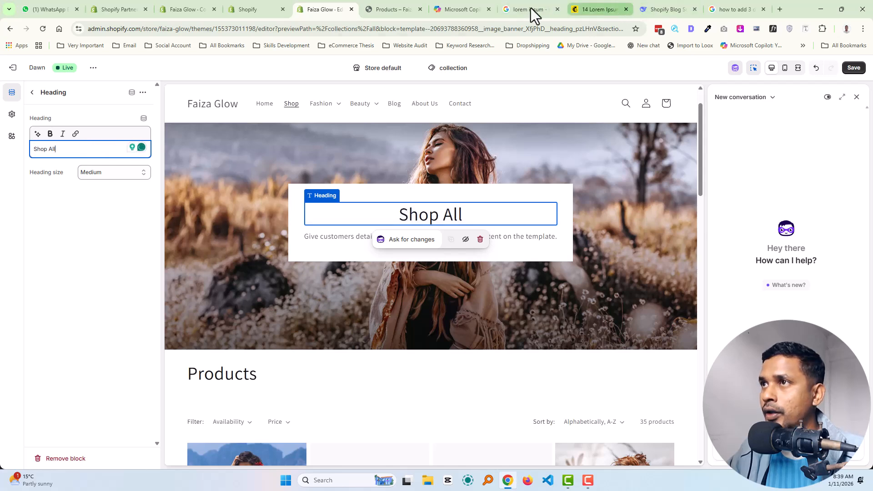
- Replace the image banner's text with the Option 5 subtitle from DeepSeek, "Explore the Full Range"
left_click(669, 8)
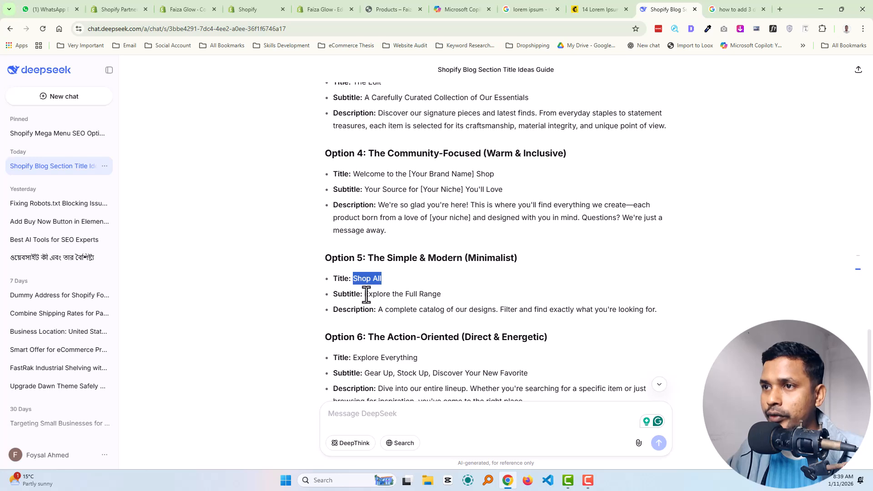
left_click_drag(364, 293, 442, 293)
key("ctrl+c")
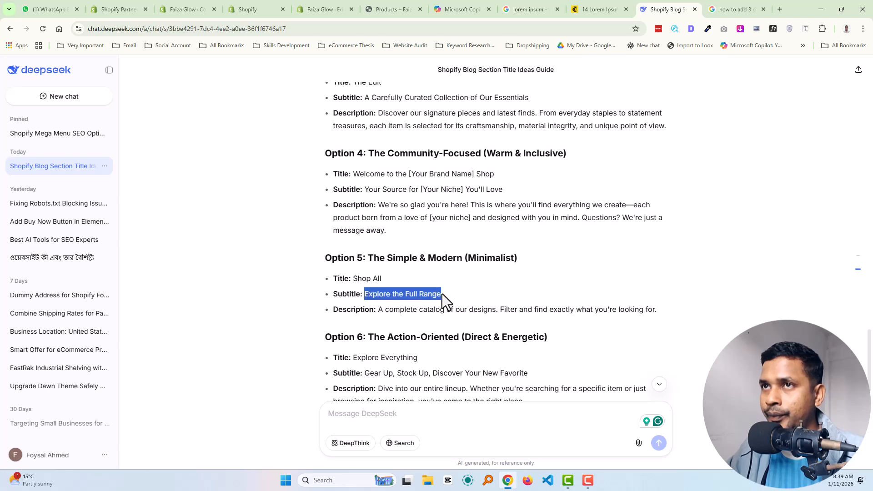
left_click(258, 8)
left_click(304, 5)
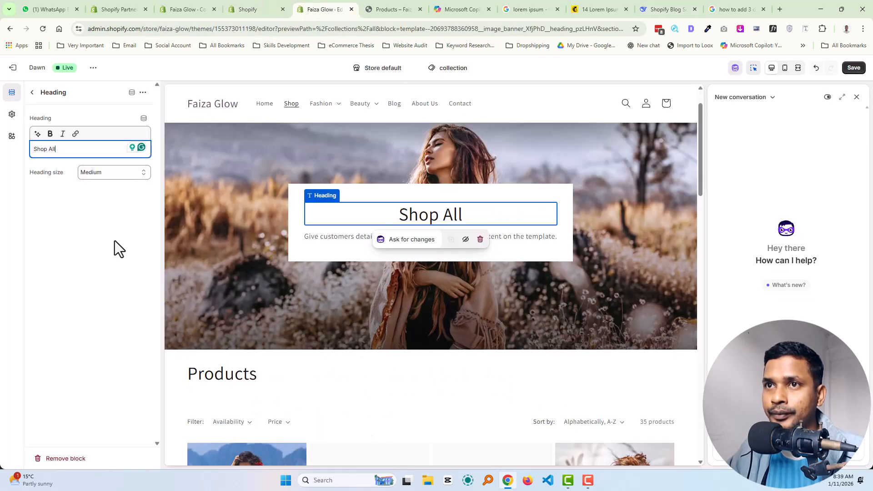
left_click(31, 93)
left_click(84, 249)
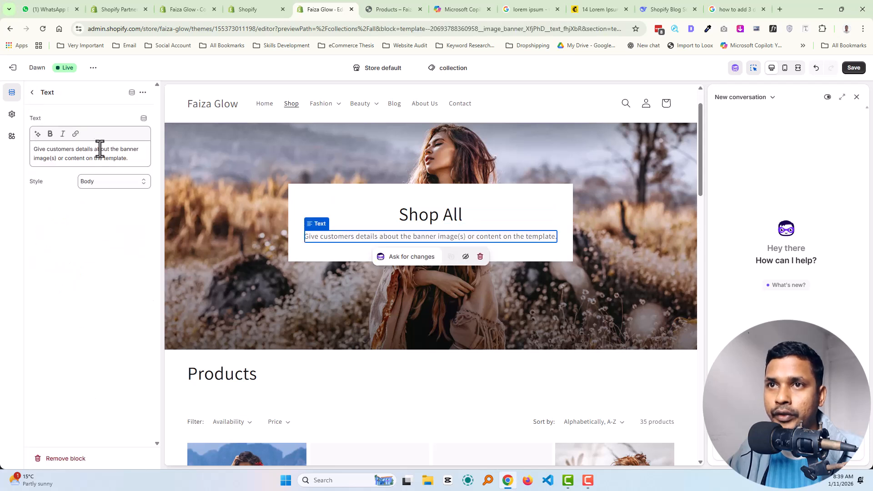
triple_click(95, 153)
key("ctrl+v")
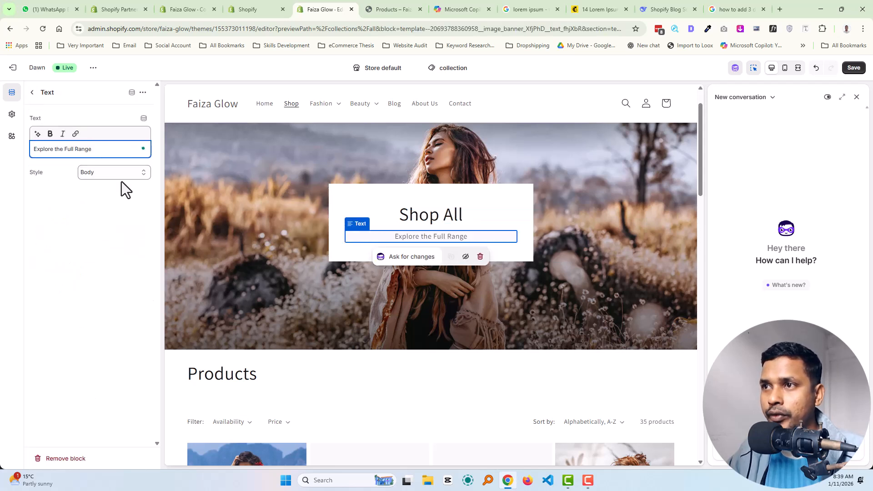
- Turn off the image banner's desktop content container and set its color scheme to Scheme 4
left_click(34, 95)
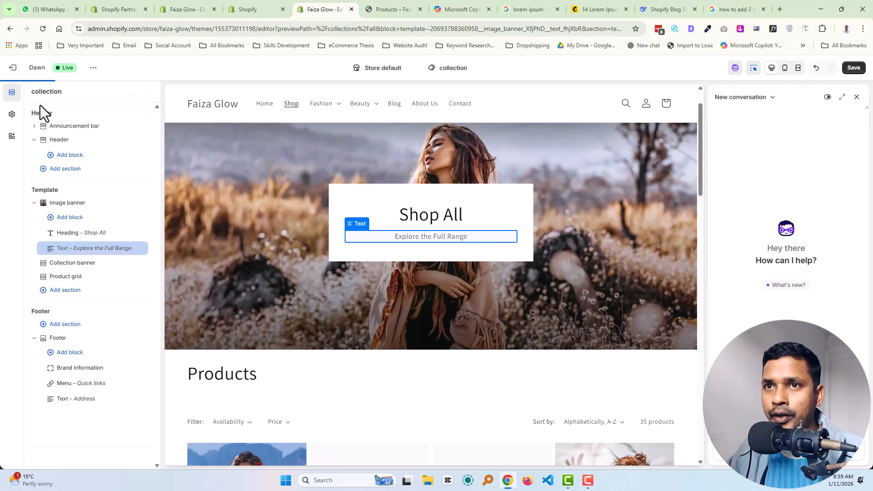
left_click(80, 203)
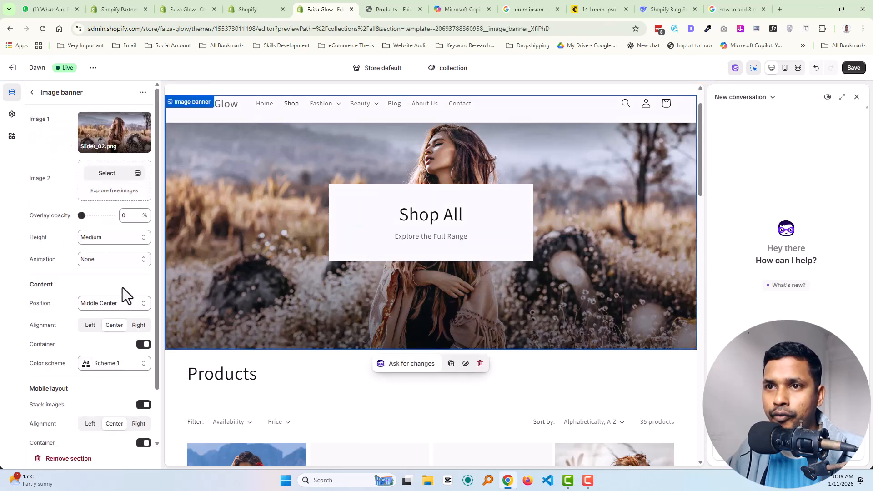
scroll(116, 295, "down", 1)
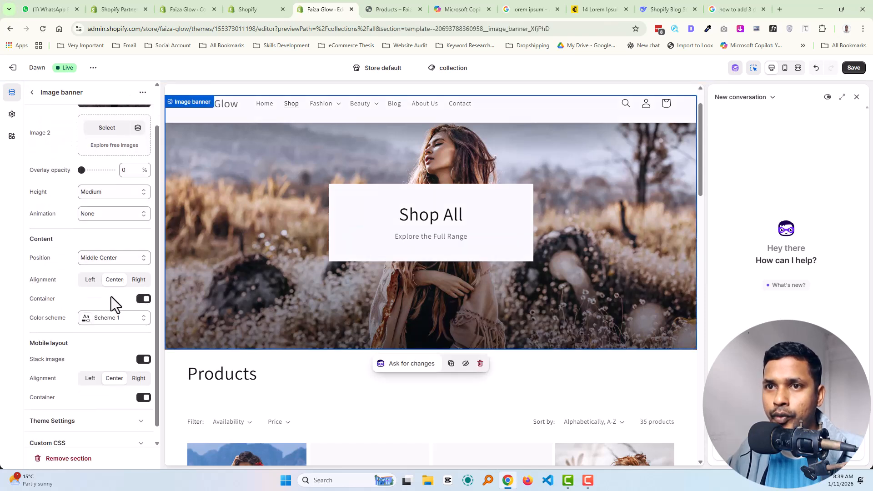
left_click(144, 300)
scroll(142, 359, "down", 1)
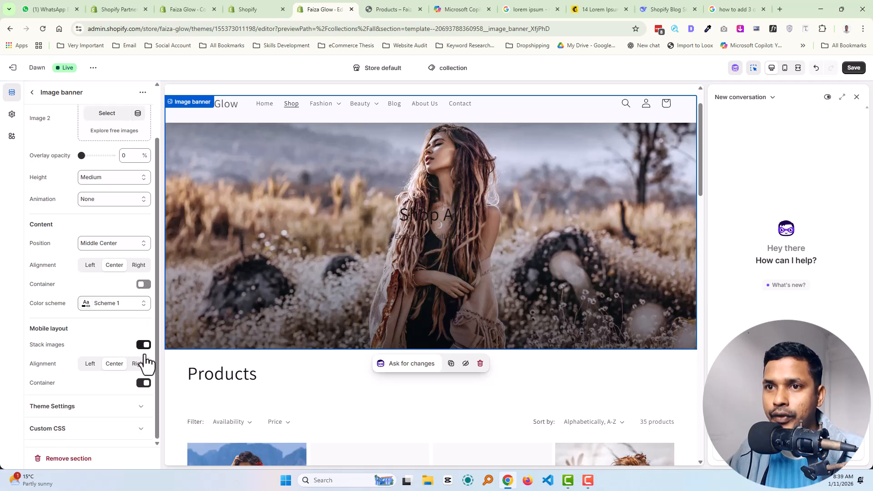
left_click(122, 305)
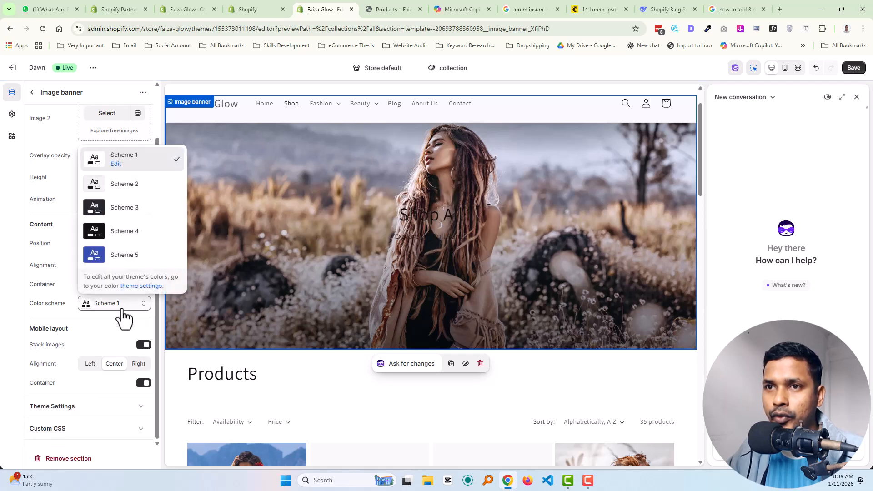
left_click(132, 241)
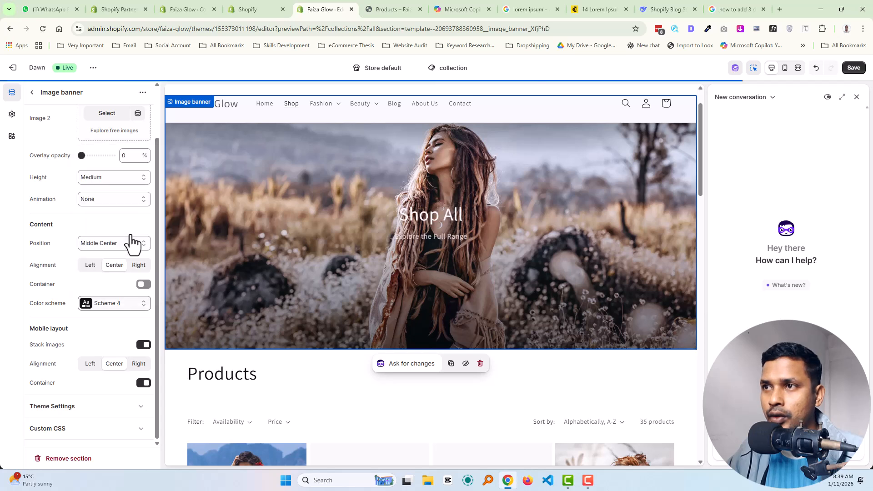
- Set the image banner's height to Small and its overlay opacity to 50%
scroll(113, 354, "up", 2)
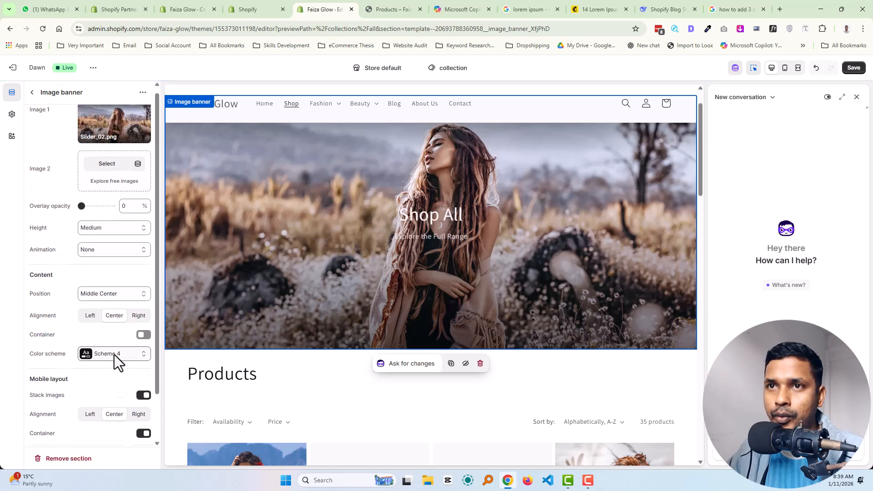
left_click_drag(82, 215, 98, 215)
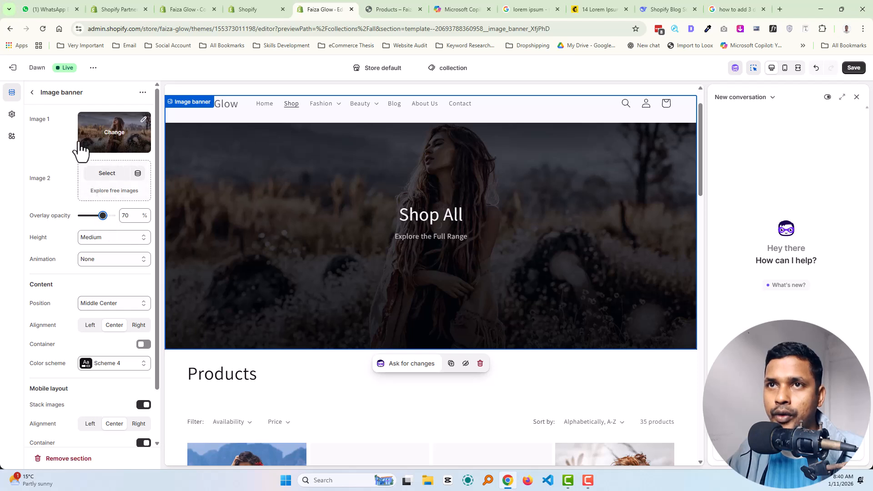
left_click(89, 234)
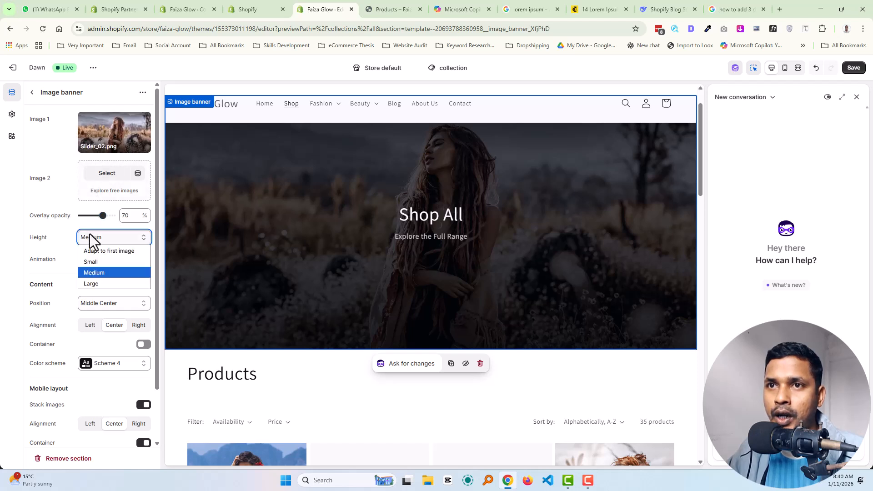
left_click(106, 262)
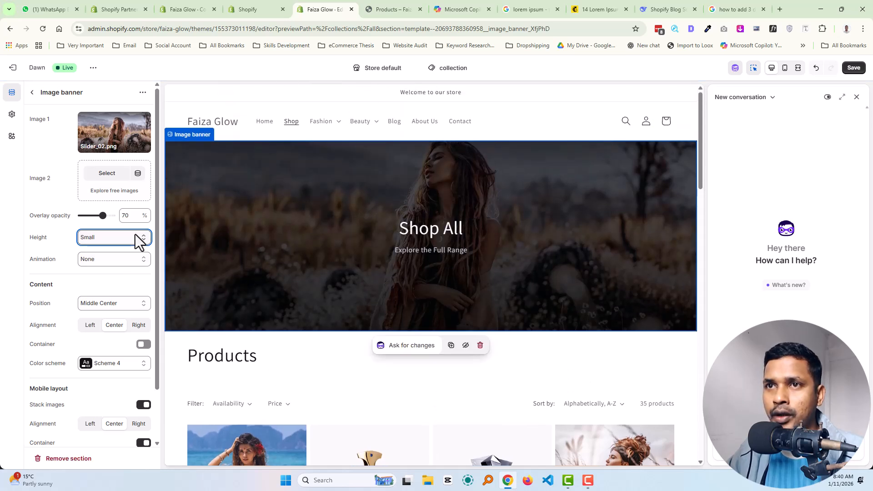
left_click_drag(100, 215, 97, 214)
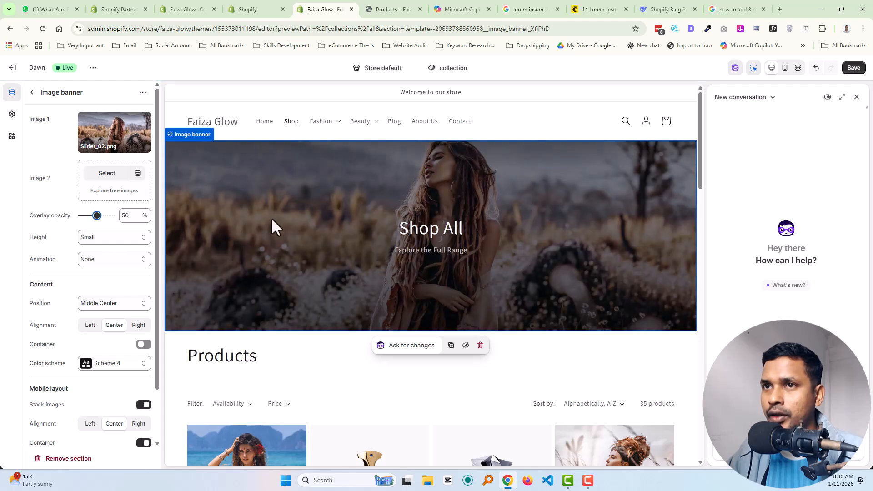
- Set the image banner's animation to Ambient movement and its content position to Top Center
left_click(121, 262)
left_click(108, 283)
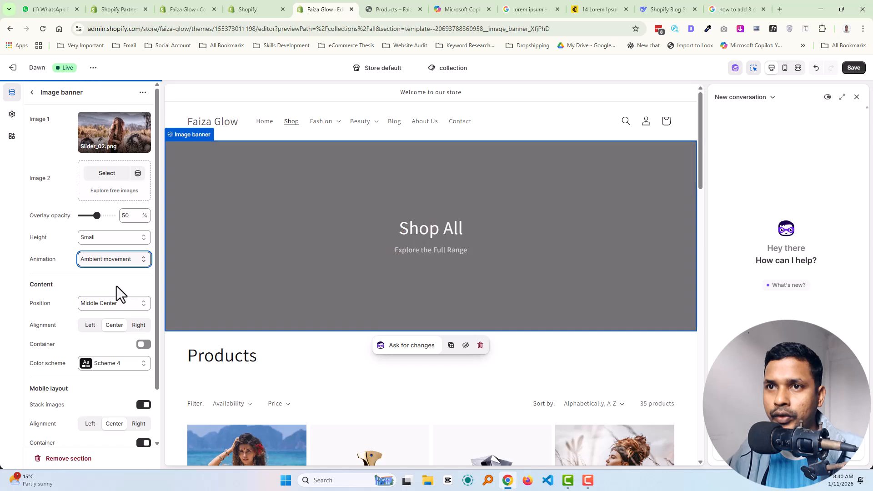
left_click(115, 302)
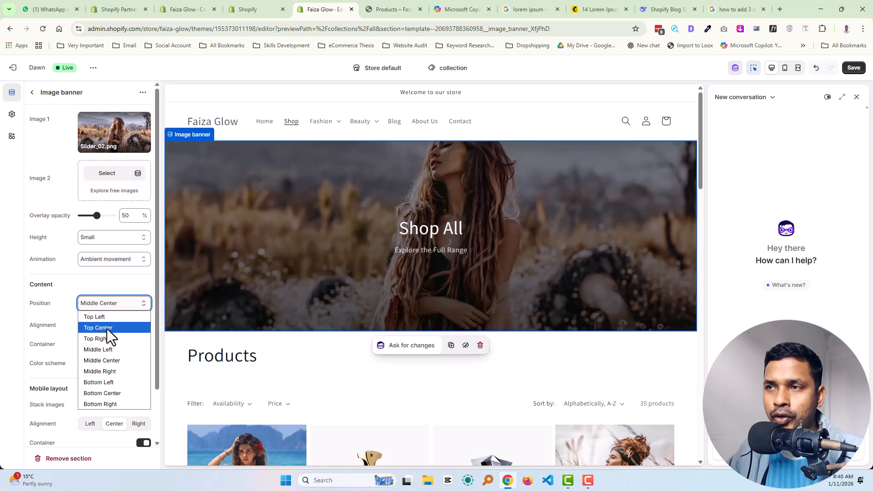
left_click(108, 327)
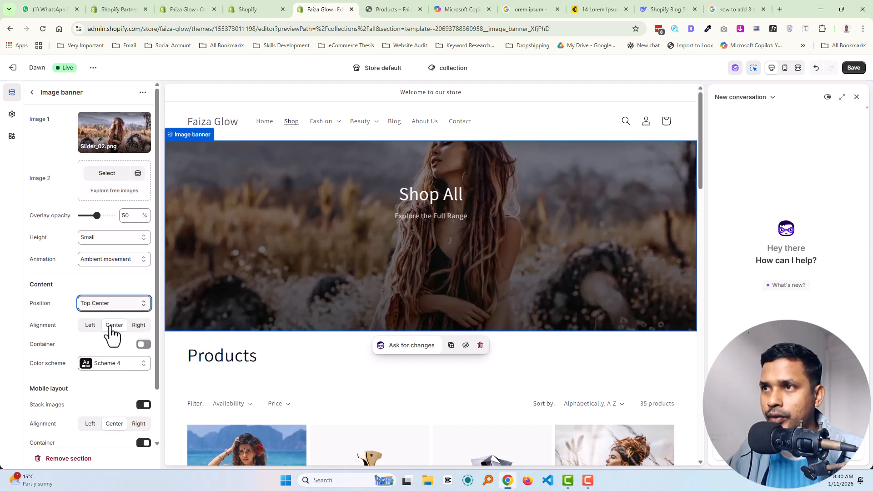
- Hide the Collection banner section that shows the Products title below the image banner
scroll(454, 286, "down", 3)
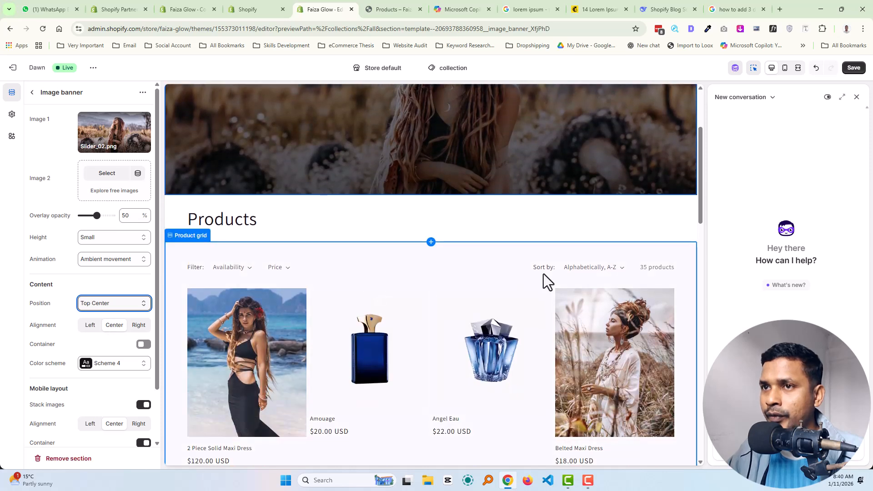
left_click(236, 223)
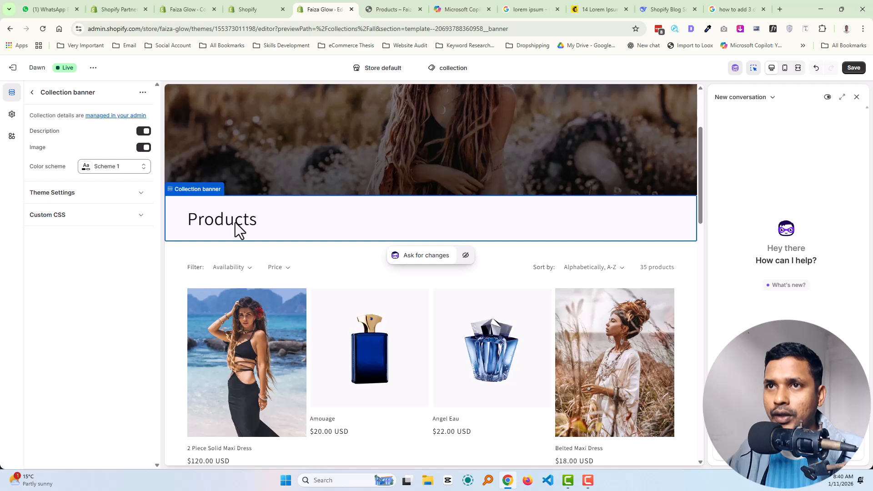
left_click(32, 92)
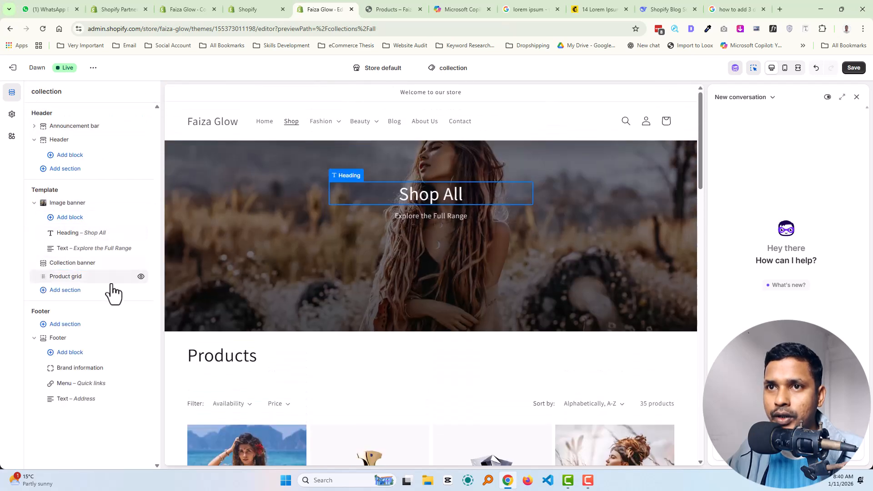
left_click(141, 264)
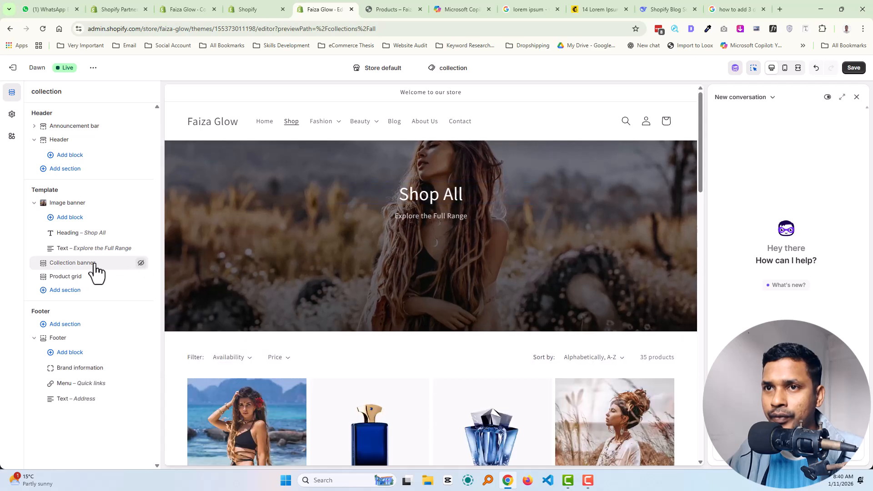
- Review the collection template preview from the image banner through the product grid down to the footer
scroll(385, 291, "down", 20)
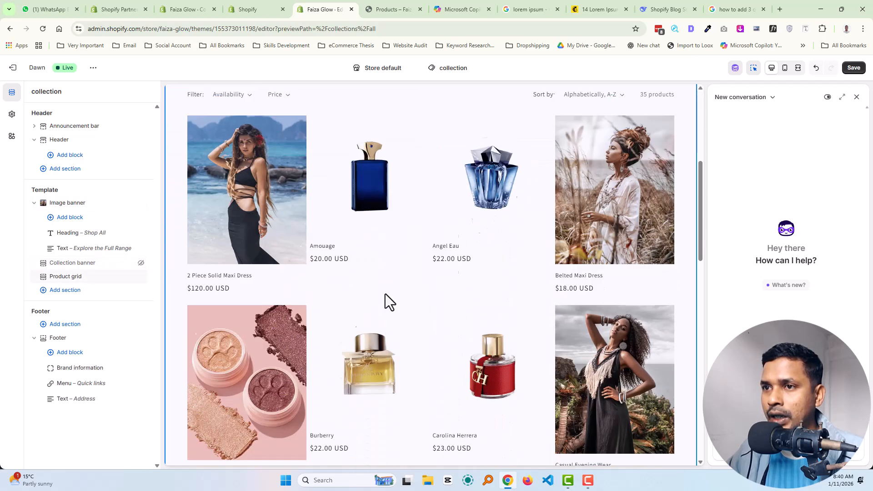
scroll(386, 283, "down", 3)
scroll(388, 282, "up", 20)
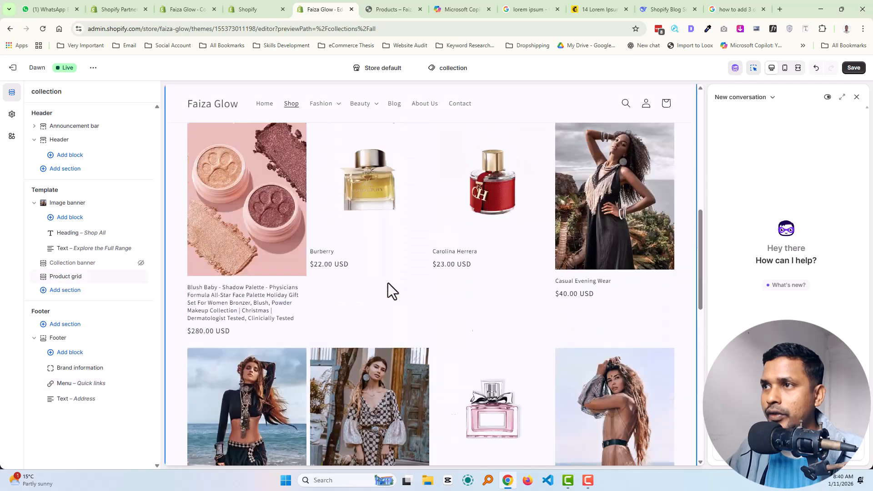
scroll(388, 283, "down", 8)
scroll(389, 287, "down", 10)
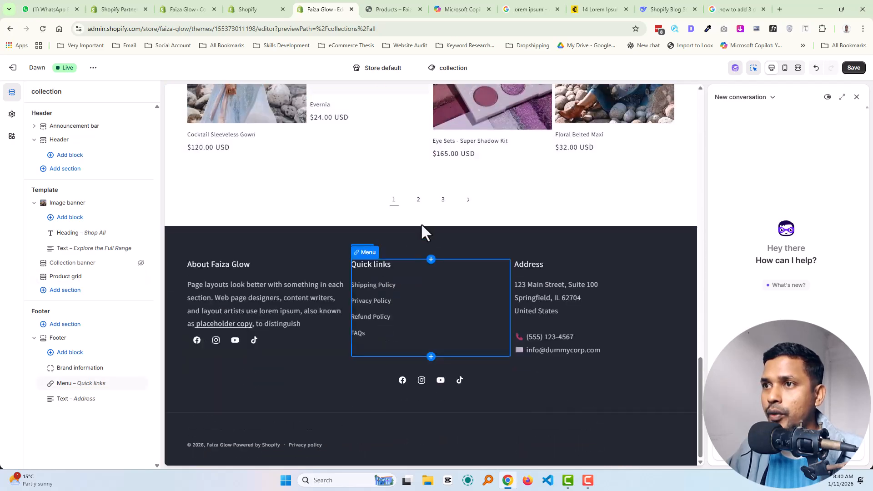
- Open the storefront's home page in a new tab and examine its sections, including the row of trust icons
left_click(396, 9)
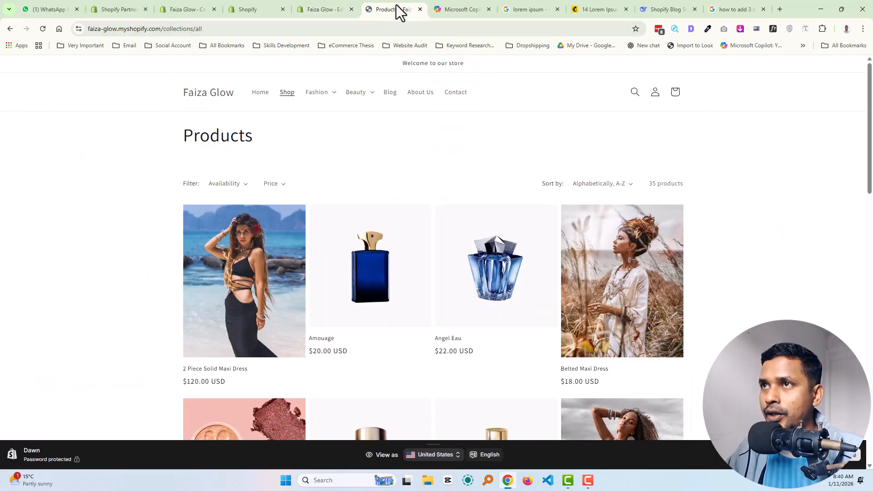
middle_click(199, 93)
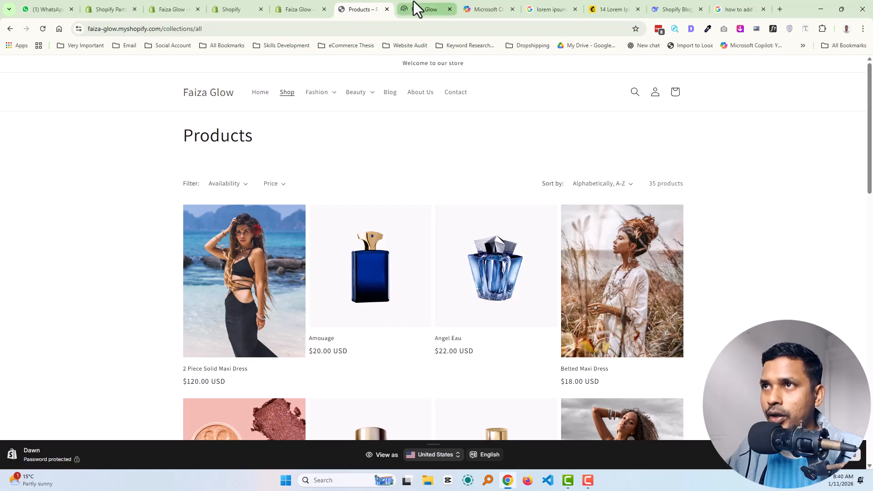
left_click(414, 8)
scroll(400, 182, "down", 4)
scroll(374, 332, "down", 20)
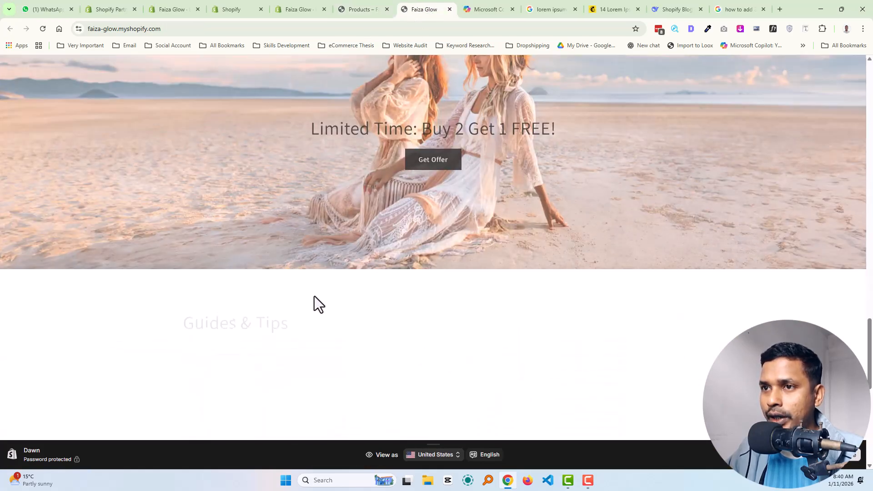
scroll(314, 305, "up", 2)
scroll(313, 305, "up", 10)
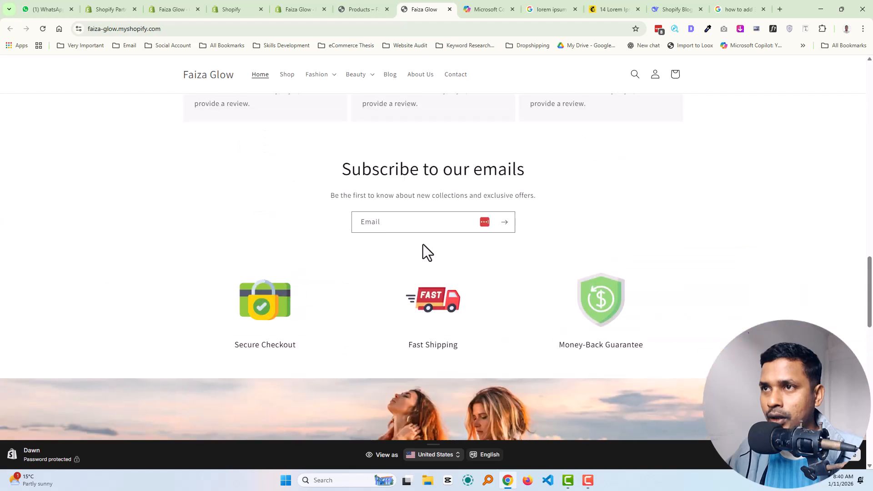
left_click(550, 313)
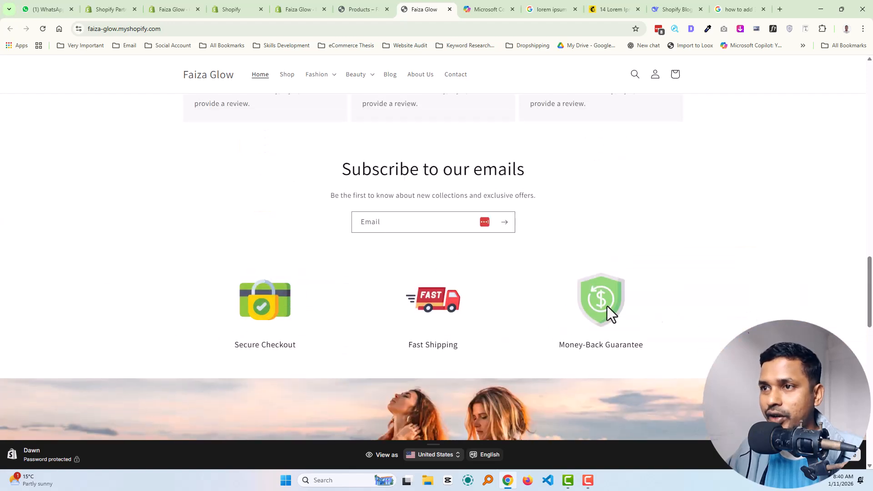
- Compare the live Shop page's product grid and footer with the edited collection preview in the theme editor
left_click(359, 9)
scroll(378, 321, "down", 3)
scroll(380, 321, "up", 3)
scroll(382, 321, "down", 3)
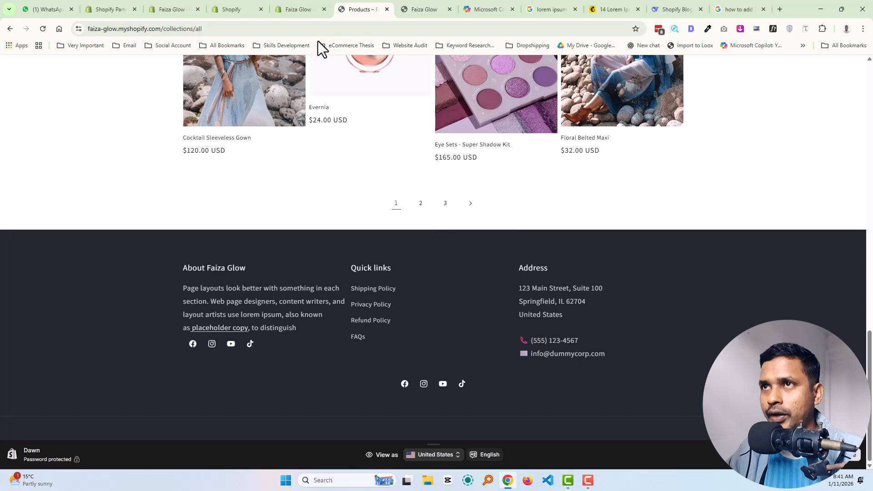
left_click(299, 10)
scroll(373, 275, "up", 15)
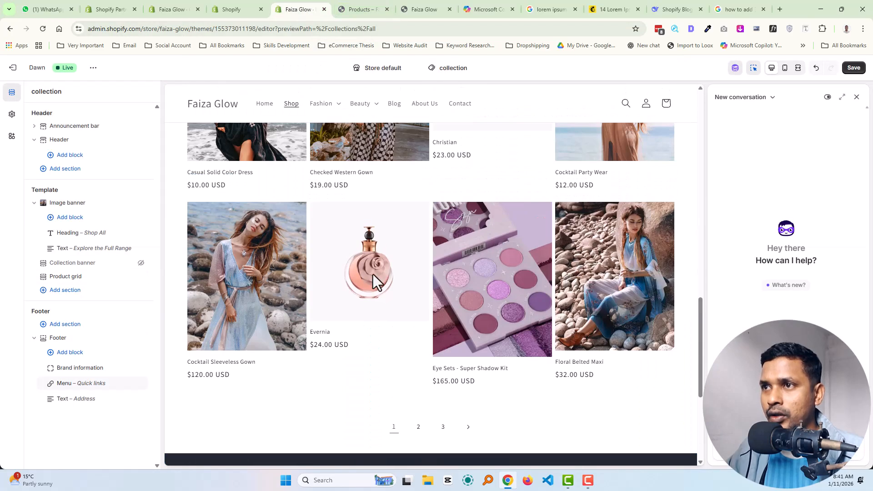
scroll(346, 300, "down", 15)
scroll(364, 325, "up", 5)
scroll(365, 326, "up", 10)
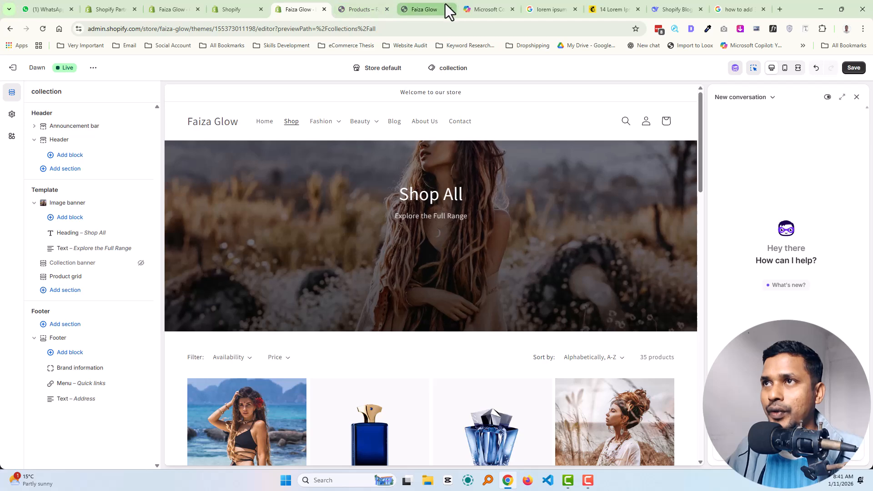
- Open the Shop page from the storefront's home page, look through it, and return to the theme editor
left_click(425, 9)
scroll(332, 132, "up", 7)
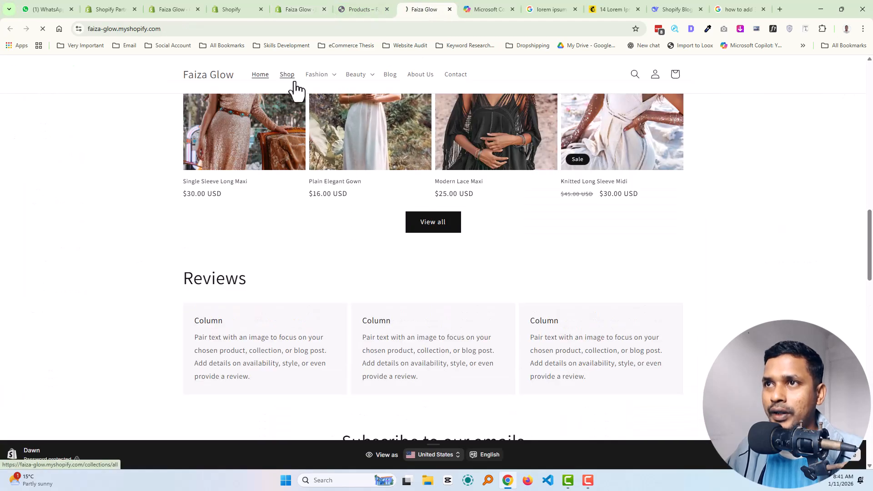
left_click(291, 76)
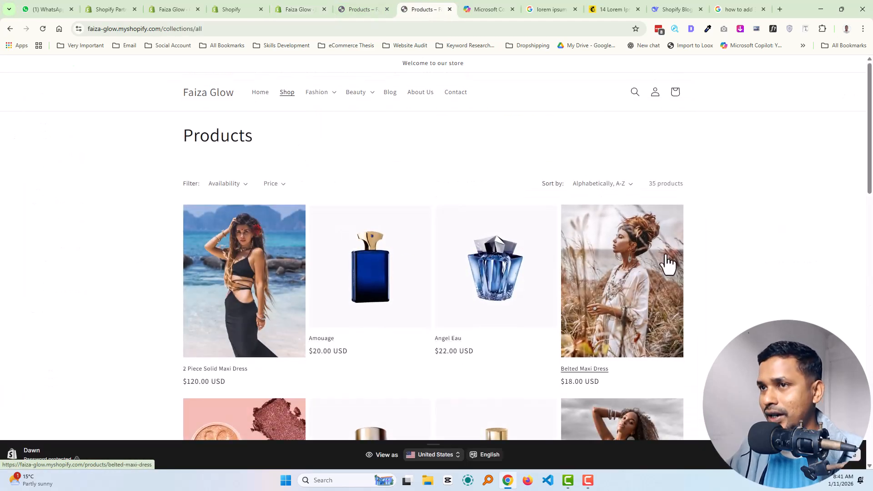
scroll(618, 269, "down", 15)
scroll(413, 238, "up", 15)
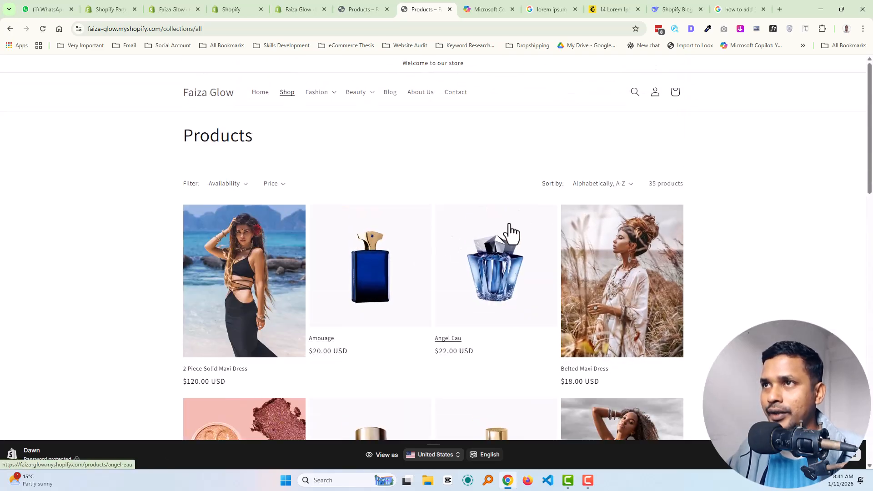
left_click(360, 9)
left_click(300, 9)
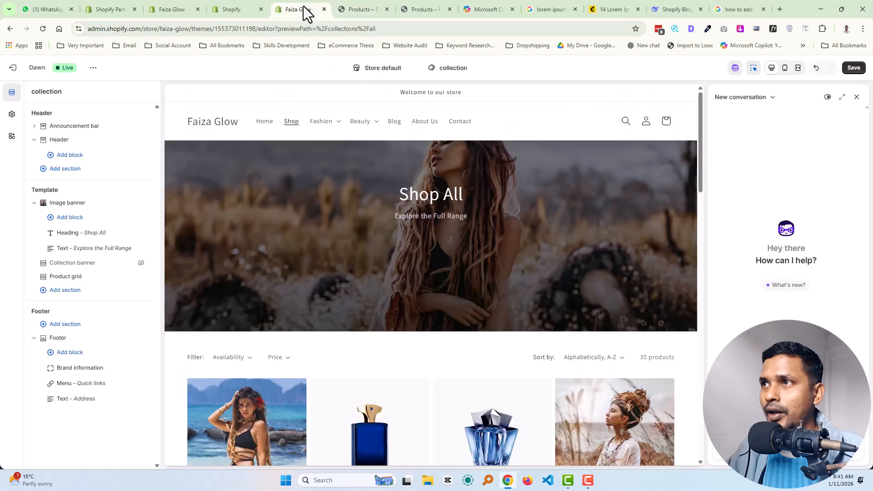
- Save the collection template changes and reload the live Shop page to check its banner
left_click(851, 69)
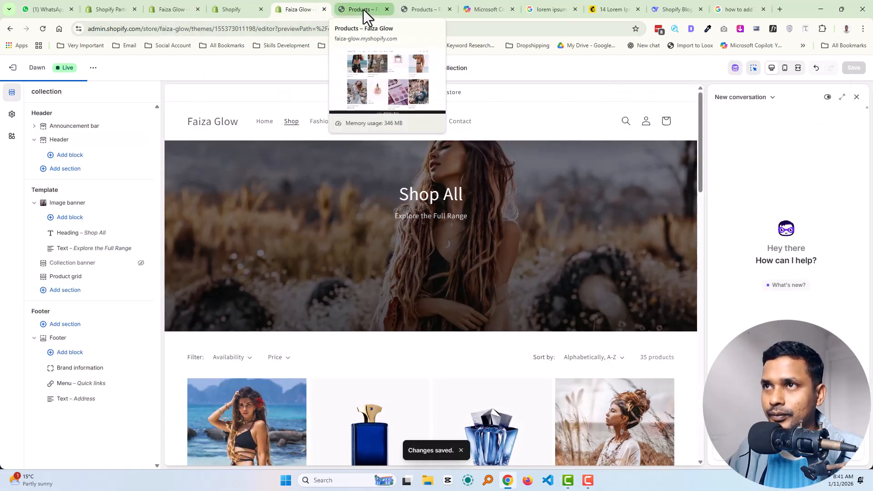
left_click(364, 10)
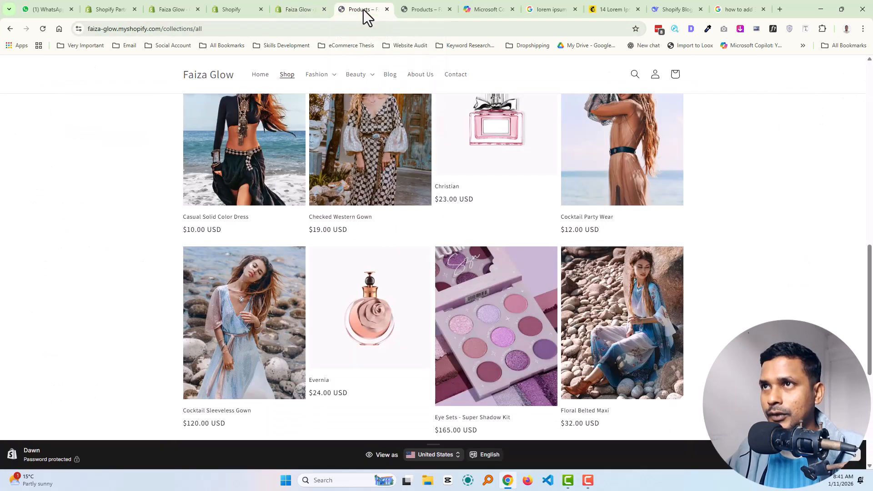
key("F5")
scroll(854, 316, "up", 10)
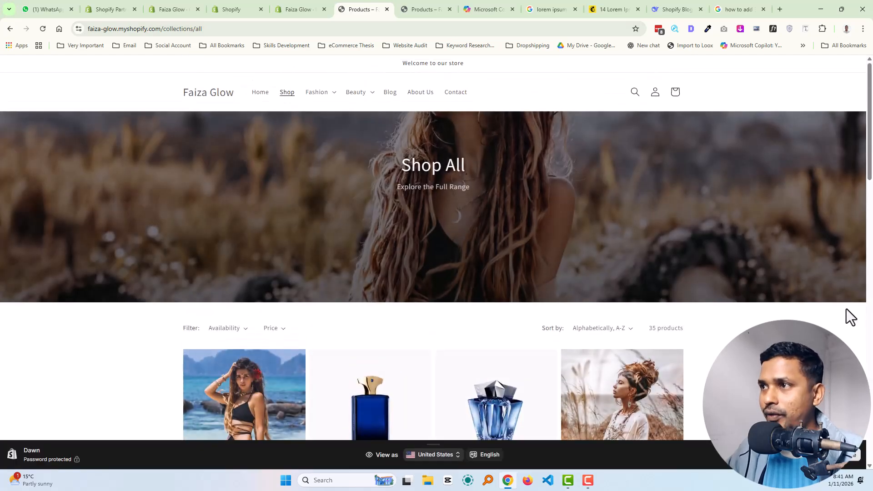
- Return to the theme editor, and set the image banner's content position to Bottom Center and its animation to Fixed background position
left_click(309, 9)
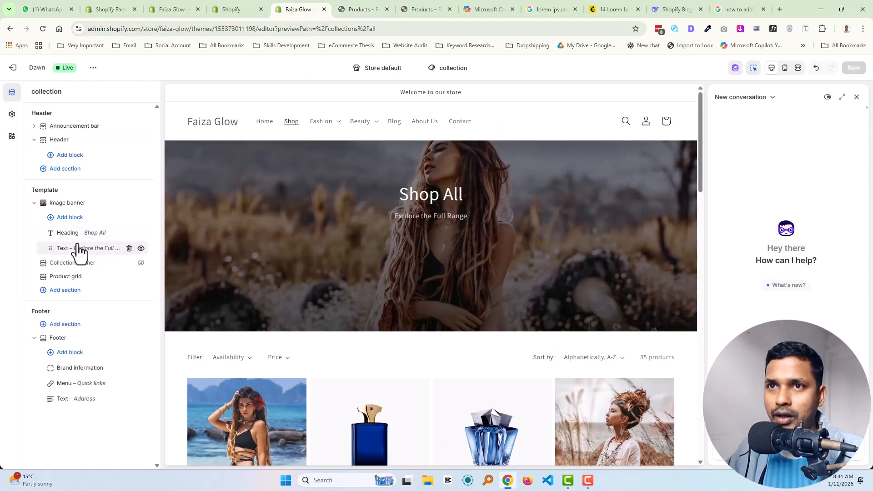
left_click(66, 203)
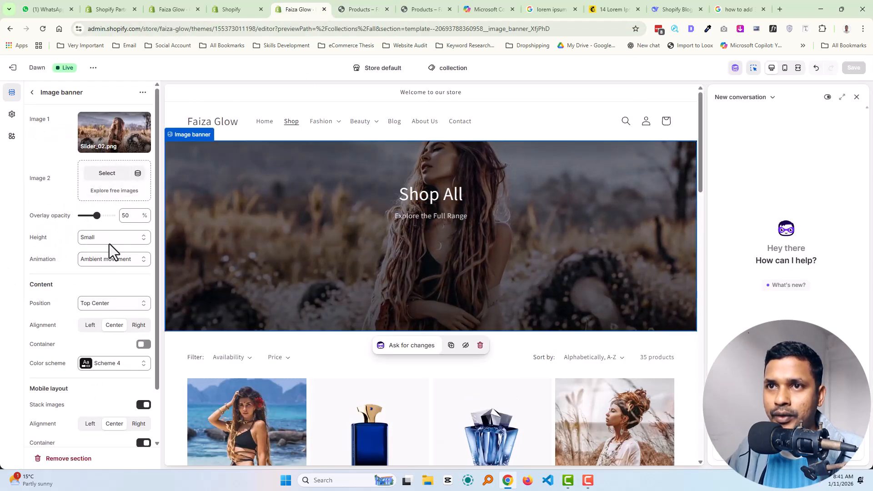
left_click(115, 304)
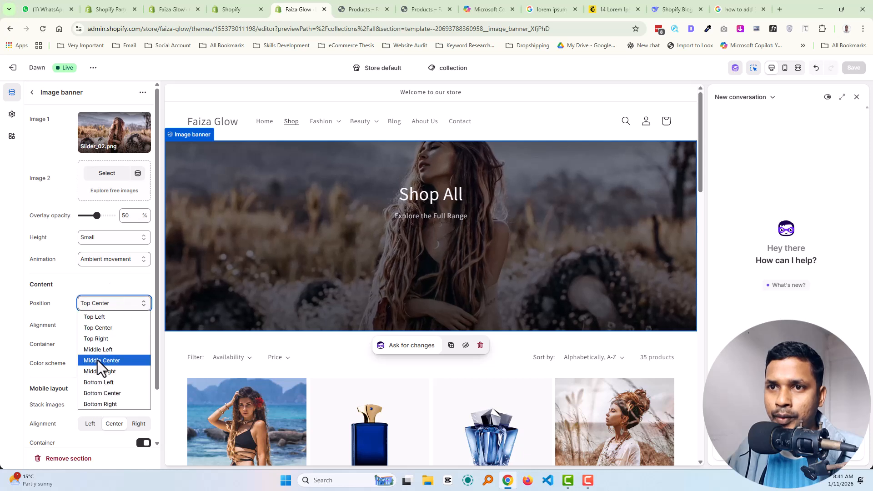
left_click(110, 392)
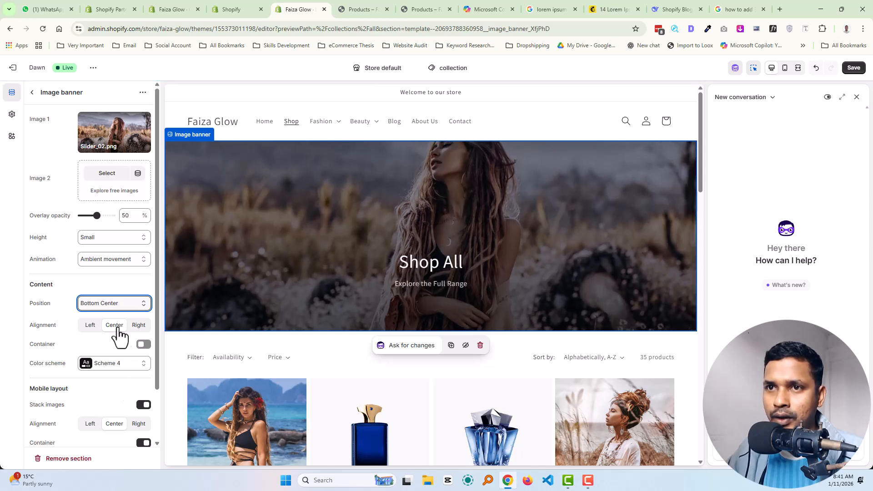
left_click(115, 257)
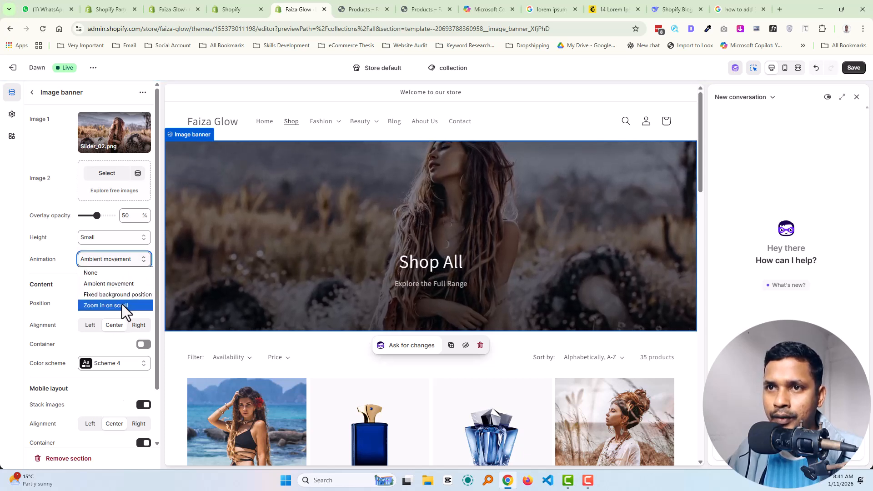
left_click(129, 295)
scroll(297, 269, "down", 3)
scroll(298, 269, "up", 3)
scroll(110, 273, "down", 1)
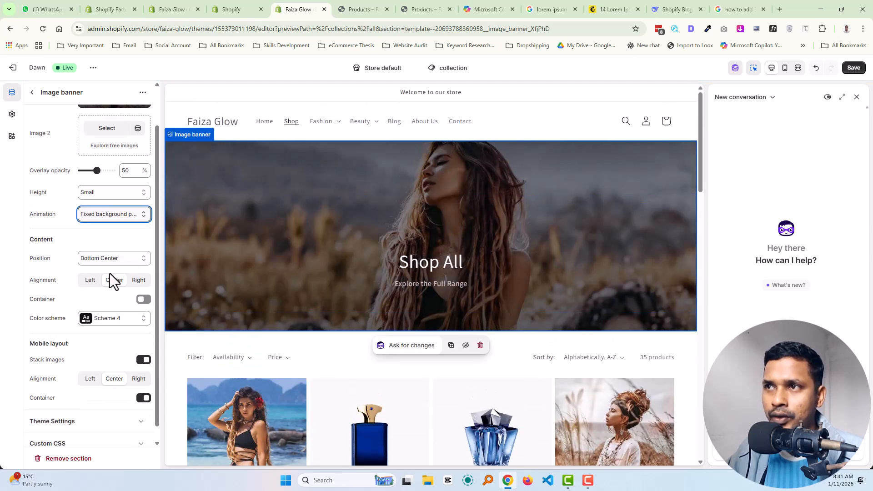
scroll(398, 293, "down", 1)
scroll(397, 293, "up", 1)
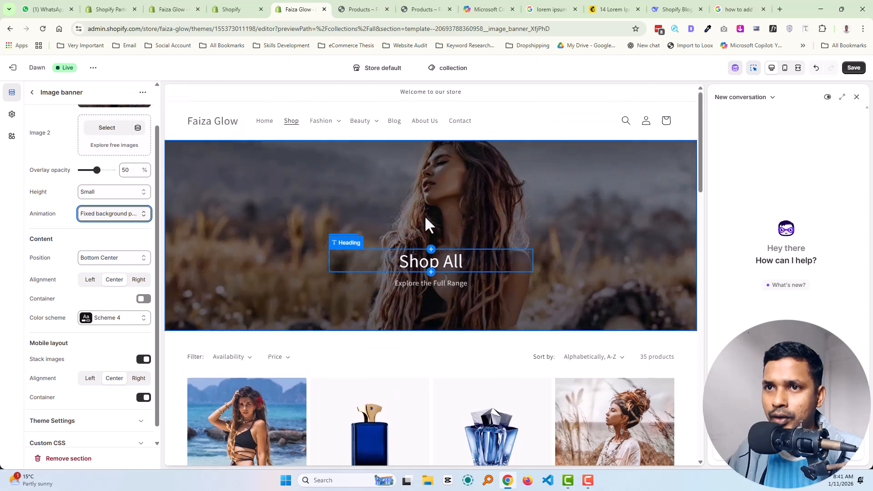
scroll(46, 288, "up", 1)
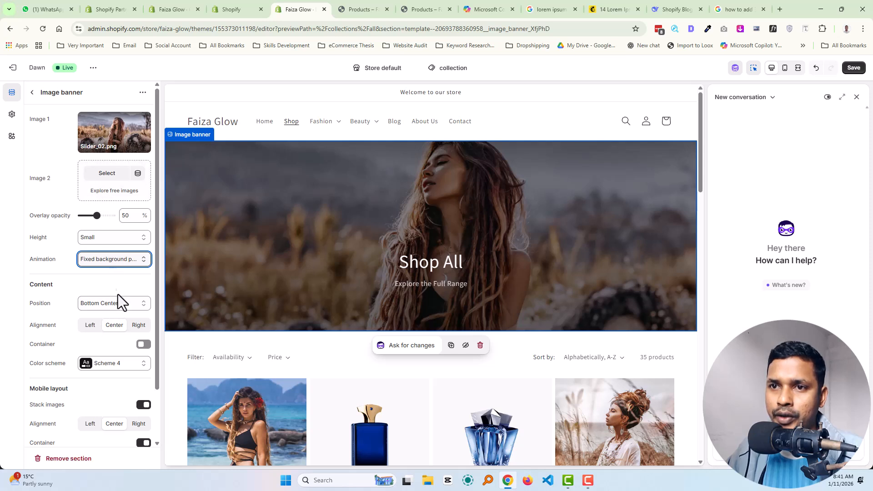
- Look at the banner's heading settings, and set the image banner's content position to Middle Center
scroll(120, 313, "down", 1)
scroll(121, 318, "up", 1)
scroll(122, 323, "down", 1)
scroll(118, 318, "up", 1)
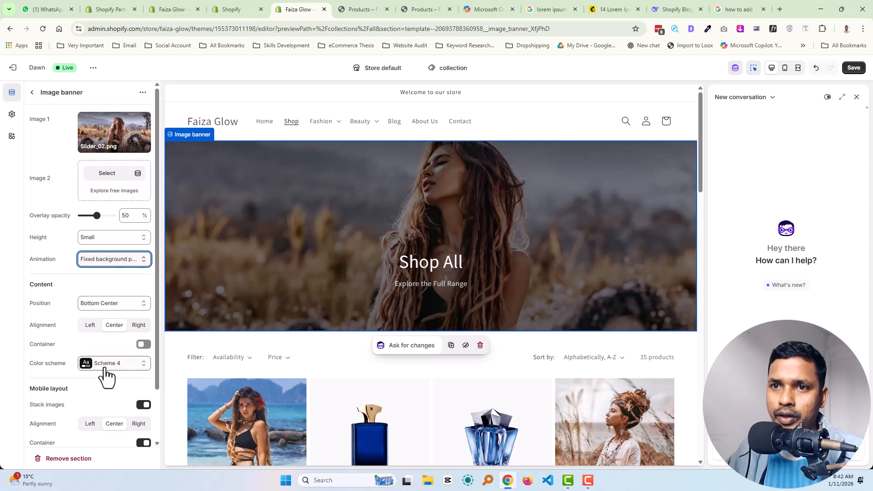
left_click(31, 93)
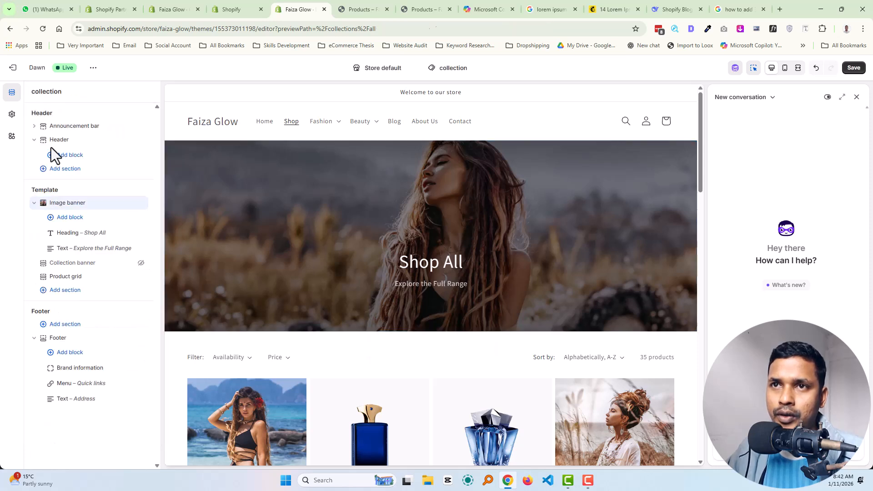
left_click(86, 233)
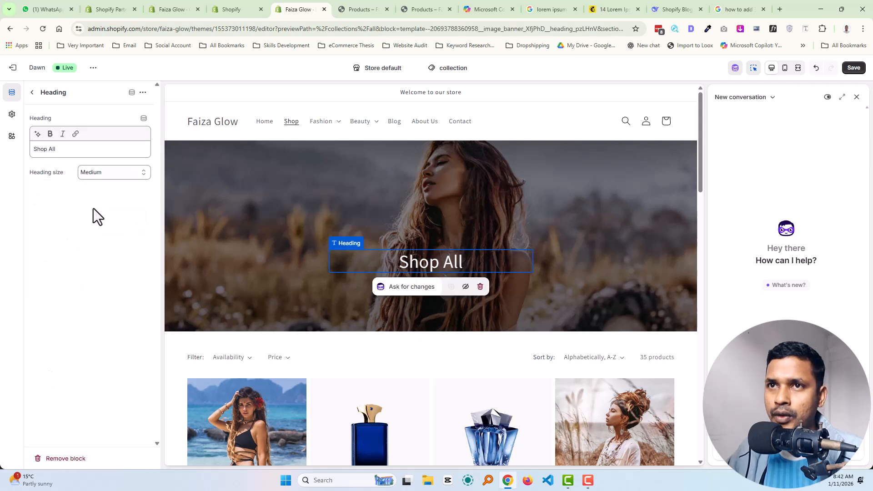
left_click(32, 92)
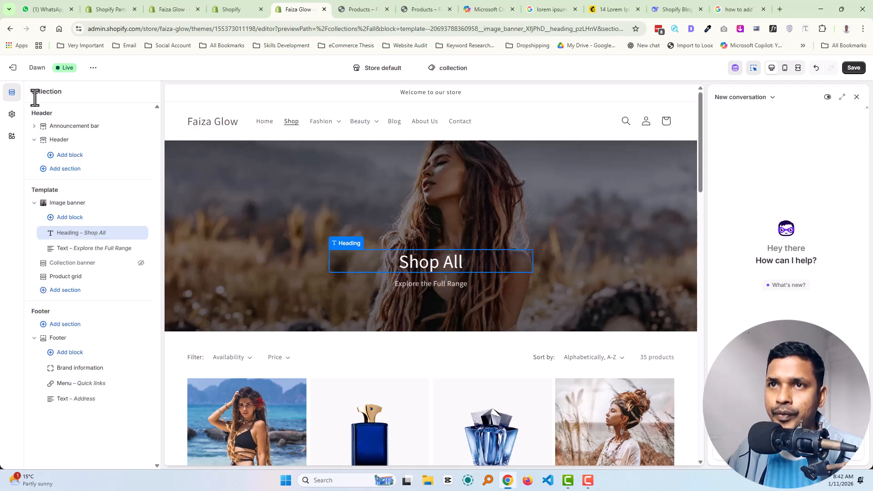
left_click(75, 203)
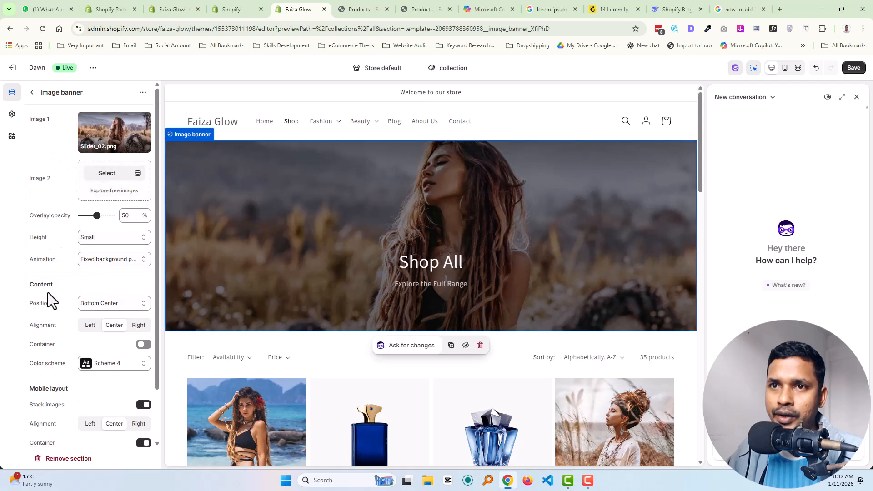
left_click(129, 305)
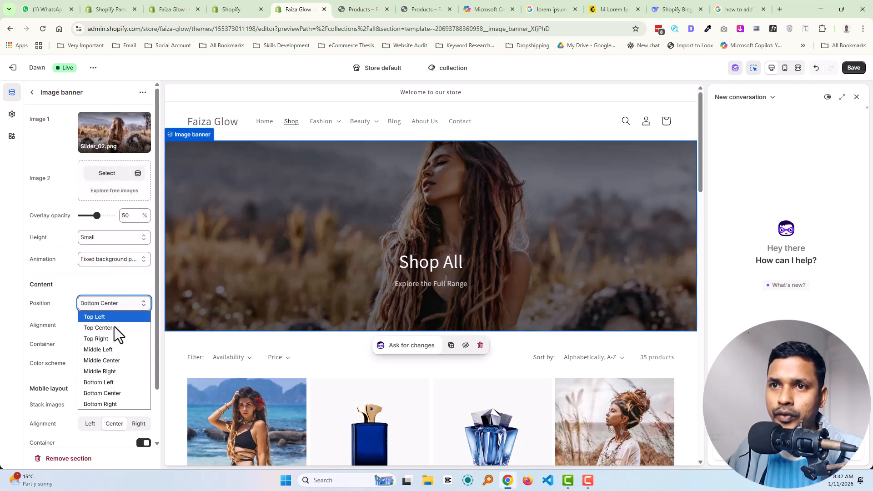
left_click(121, 360)
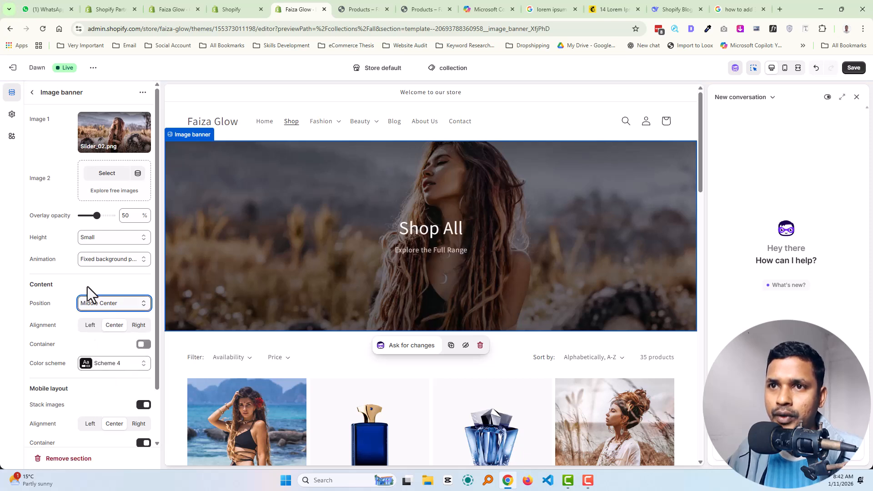
scroll(102, 369, "down", 2)
scroll(102, 369, "up", 2)
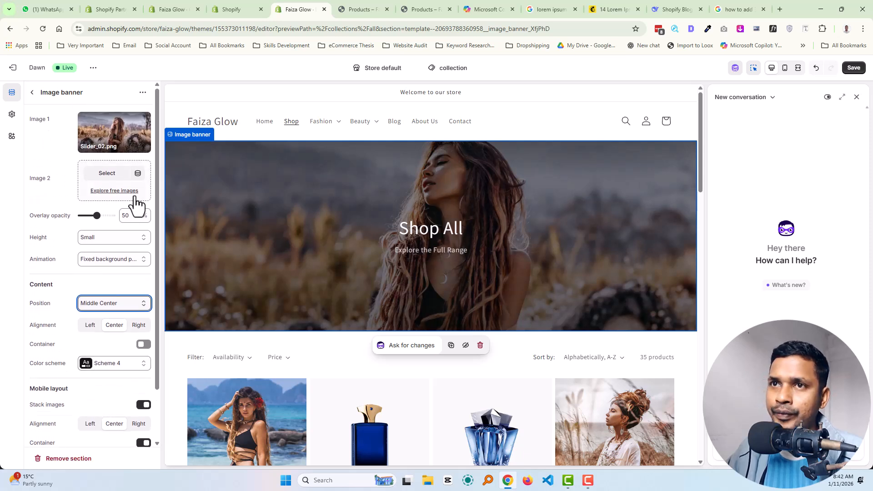
left_click(103, 260)
left_click(102, 260)
left_click(111, 238)
left_click(111, 238)
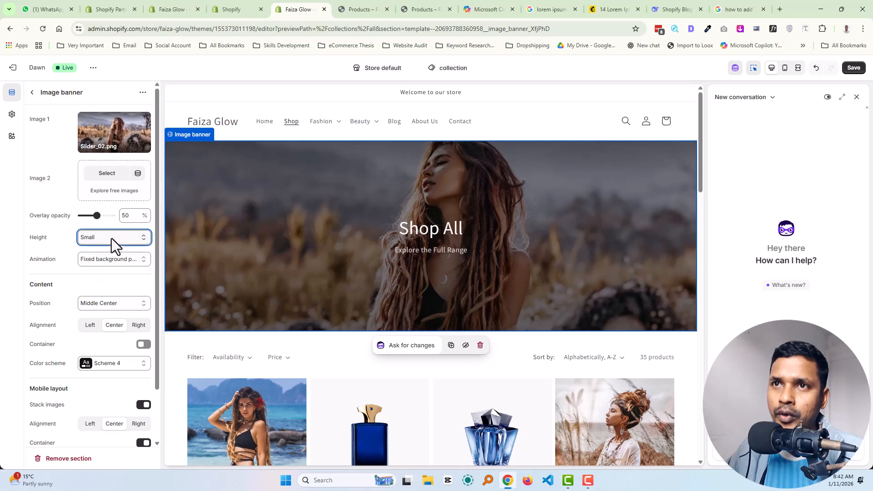
scroll(110, 252, "down", 2)
scroll(115, 352, "up", 2)
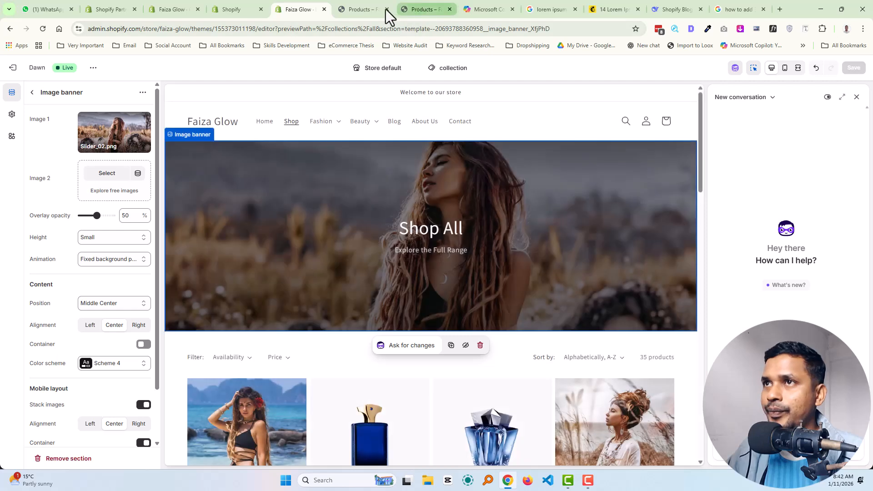
- Save the banner changes and check the banner and product grid on the reloaded live Shop page
left_click(346, 12)
key("F5")
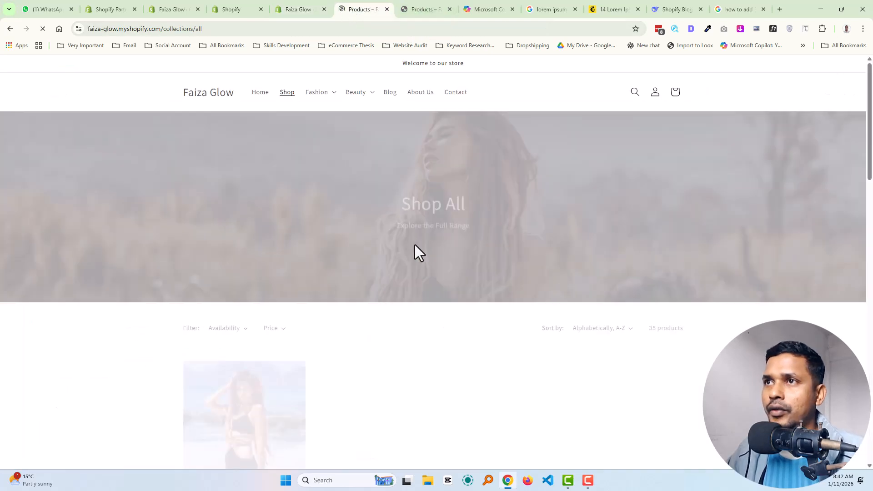
scroll(581, 248, "down", 3)
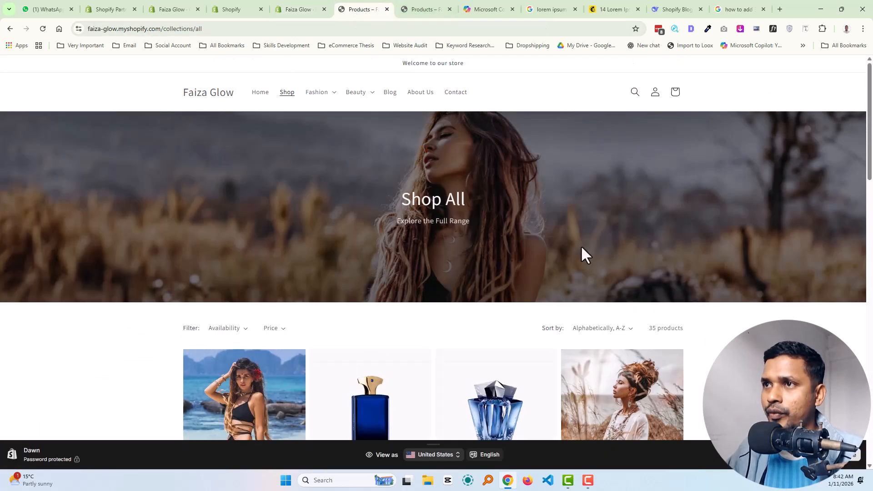
scroll(582, 247, "down", 4)
scroll(582, 250, "up", 5)
scroll(454, 234, "down", 6)
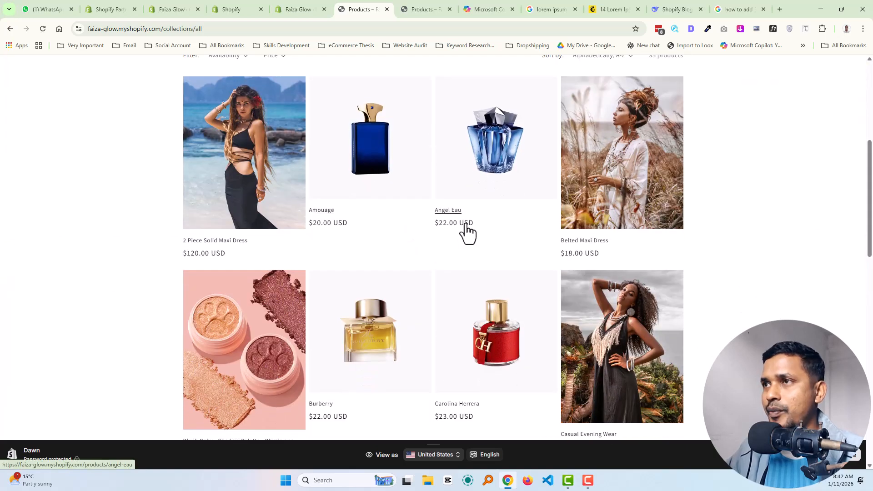
scroll(523, 282, "up", 6)
- Look through the image banner's remaining settings in the theme editor and return to the collection template's section list
left_click(294, 9)
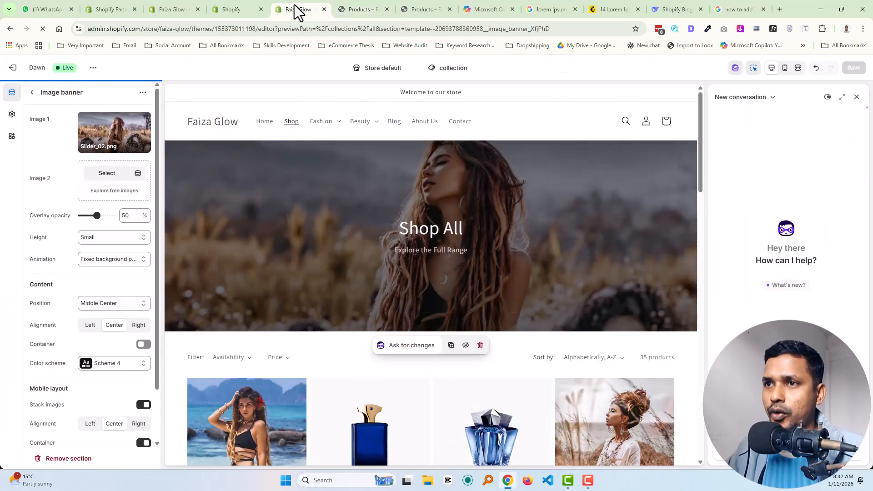
scroll(37, 117, "down", 1)
scroll(59, 296, "down", 1)
left_click(69, 404)
scroll(72, 299, "down", 1)
scroll(70, 301, "up", 4)
left_click(32, 93)
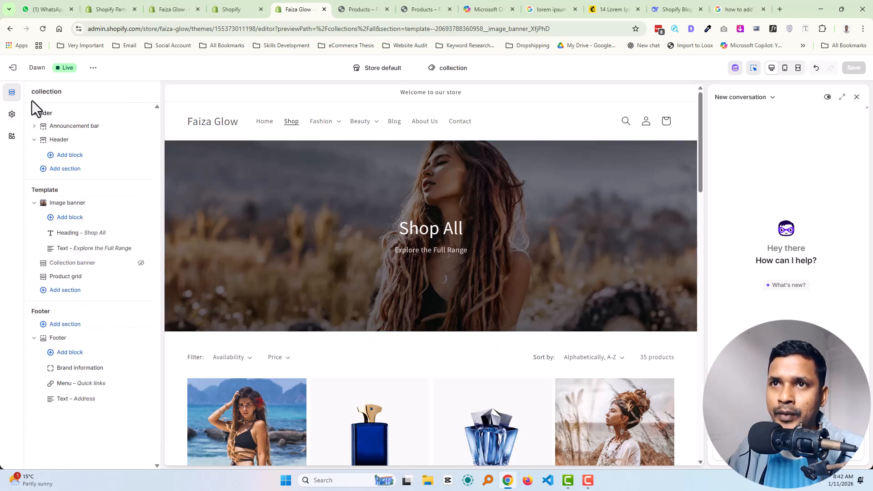
- Set the product grid section's top and bottom padding to 72 px
left_click(93, 277)
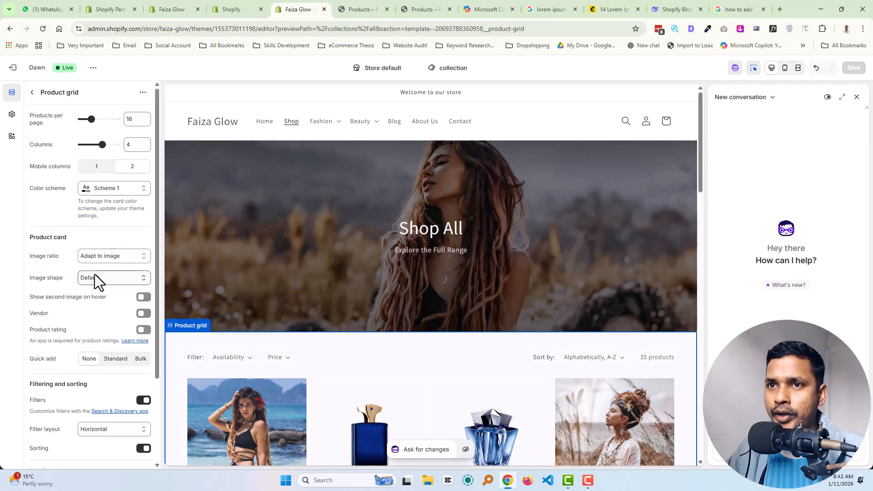
scroll(110, 305, "down", 5)
left_click(119, 380)
key("ctrl+a")
type("70")
key("ctrl+a")
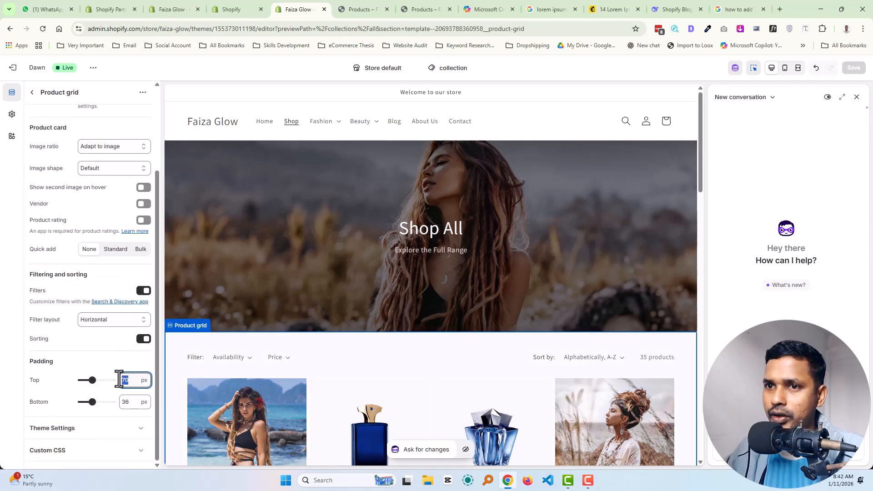
left_click(128, 403)
key("ctrl+a")
type("70")
left_click(114, 394)
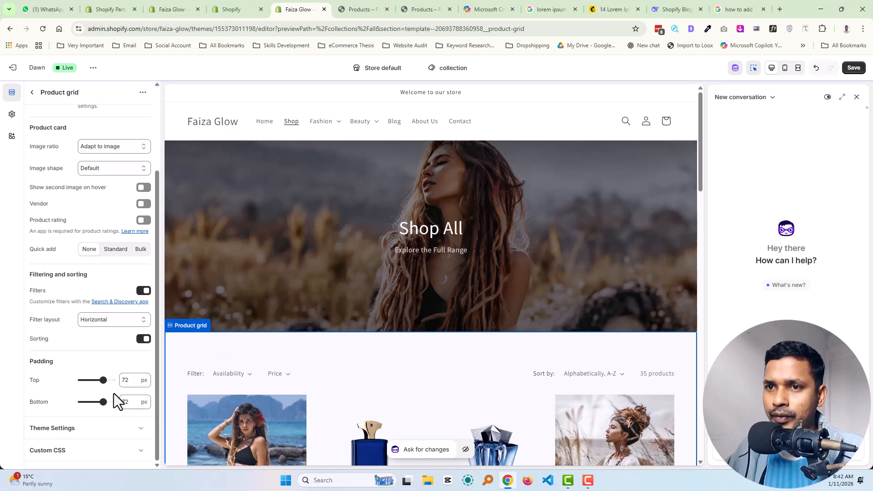
- Check the product grid's spacing down to the footer in the preview and save the collection template
scroll(448, 375, "down", 12)
scroll(494, 348, "down", 8)
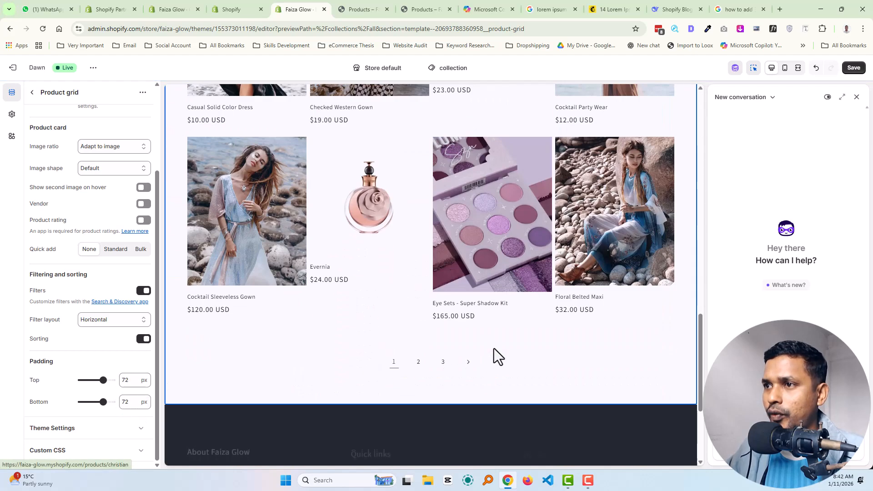
scroll(495, 359, "up", 20)
left_click(853, 68)
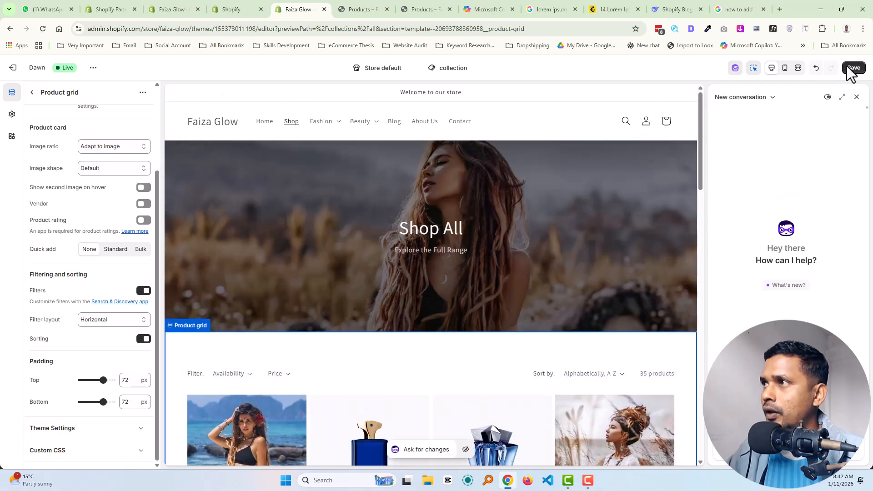
- Look over the product grid, pagination and footer in the editor preview, with a glance at the other open Shop page
scroll(331, 224, "down", 5)
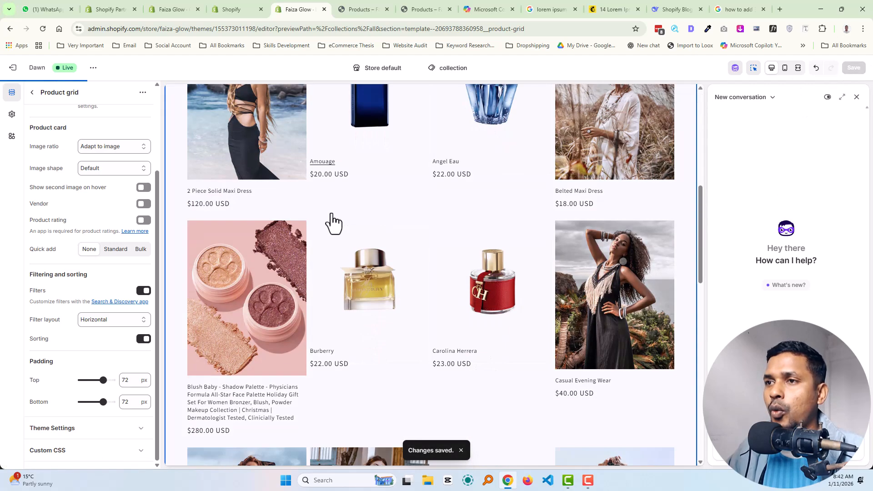
scroll(352, 226, "down", 3)
scroll(367, 234, "down", 7)
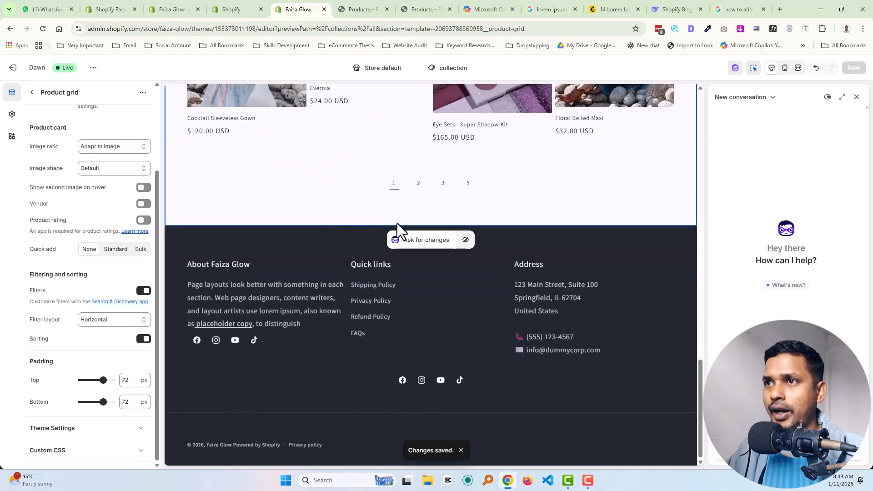
left_click(372, 6)
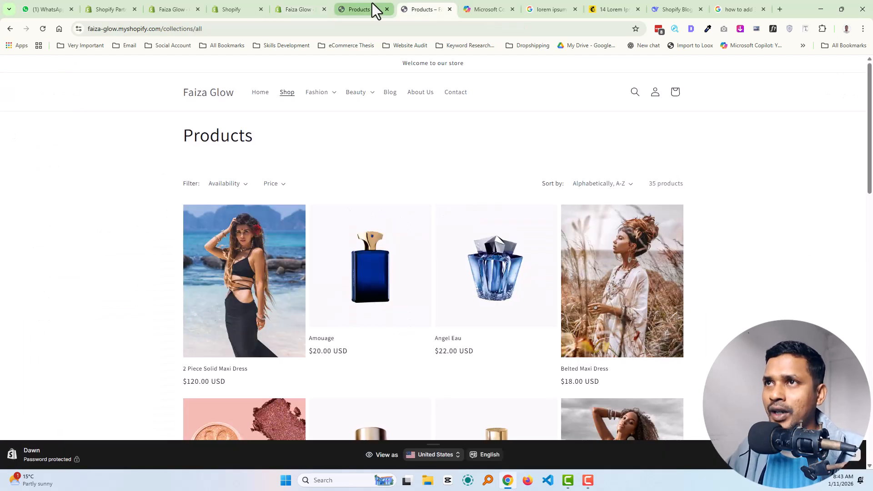
left_click(316, 5)
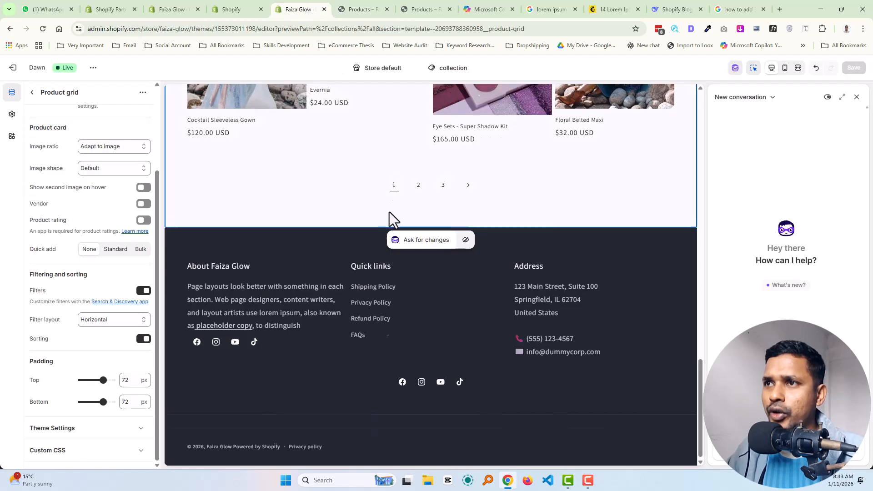
scroll(400, 223, "up", 20)
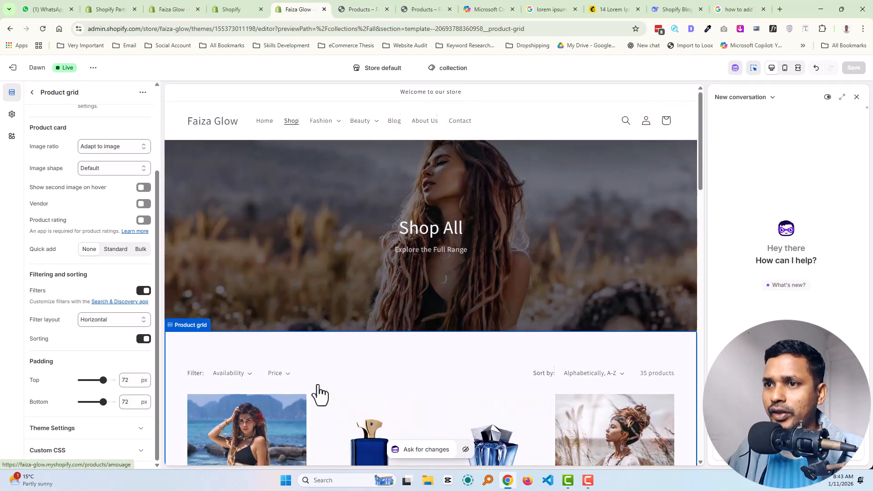
scroll(250, 347, "down", 1)
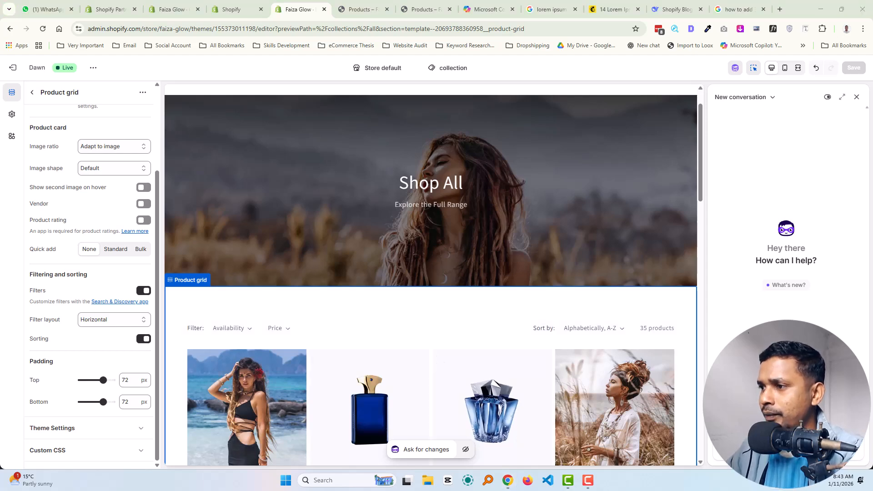
- Capture the filter and sort bar above the products as a screenshot, copy it, and look over the product grid's settings
key("Print")
mouse_move(180, 310)
left_mouse_down()
mouse_move(291, 338)
mouse_move(680, 342)
left_mouse_up()
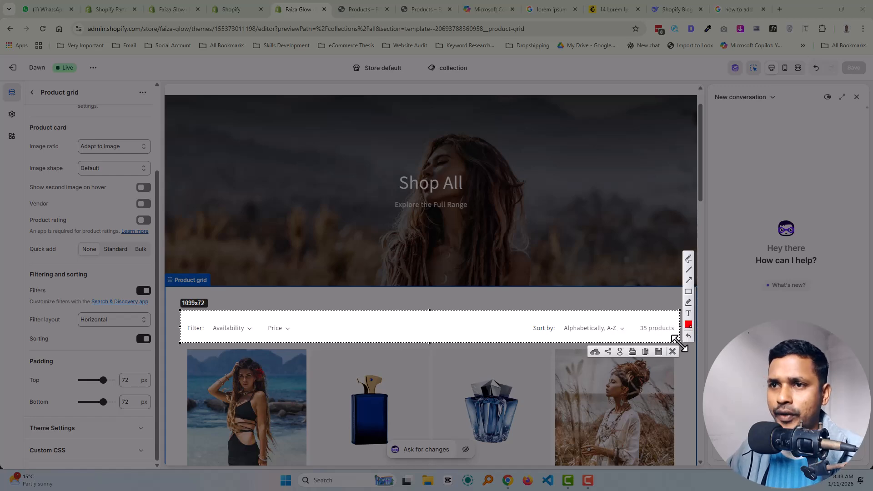
key("ctrl+c")
scroll(345, 343, "down", 3)
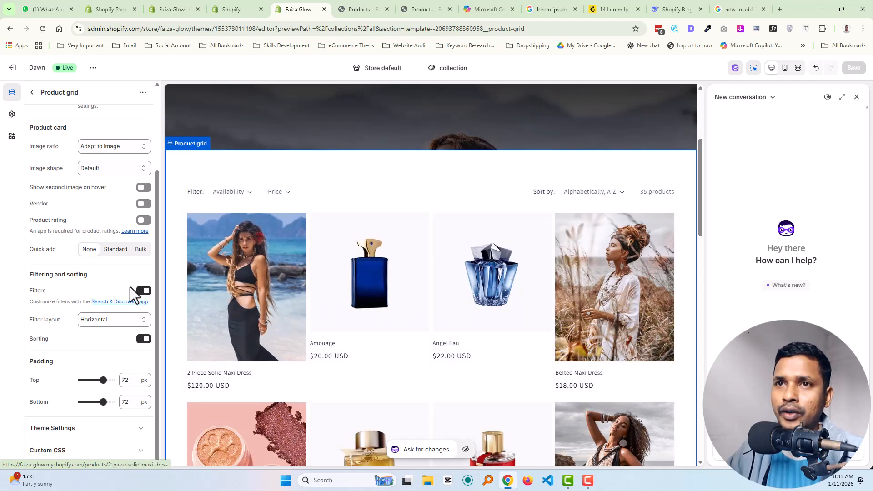
scroll(131, 288, "up", 2)
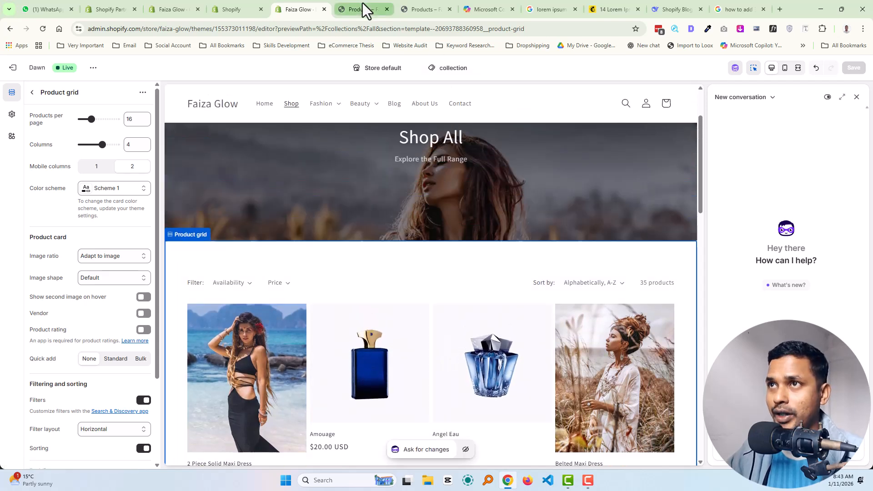
- Reload the live Shop page and examine its banner, product grid spacing and footer
left_click(363, 9)
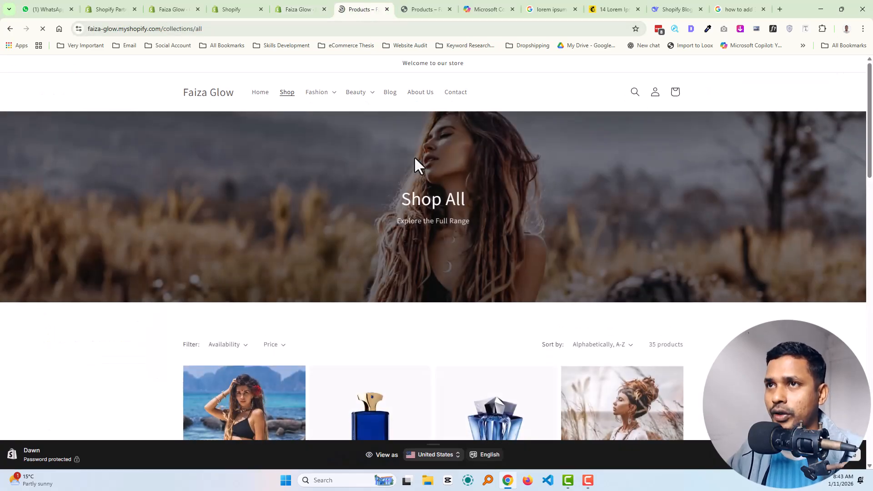
scroll(416, 160, "down", 6)
scroll(452, 229, "down", 15)
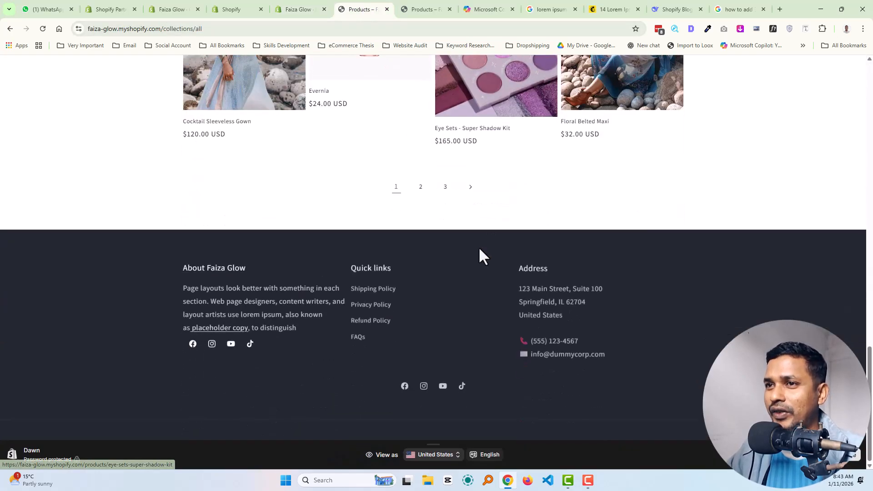
scroll(480, 255, "up", 8)
scroll(481, 257, "up", 10)
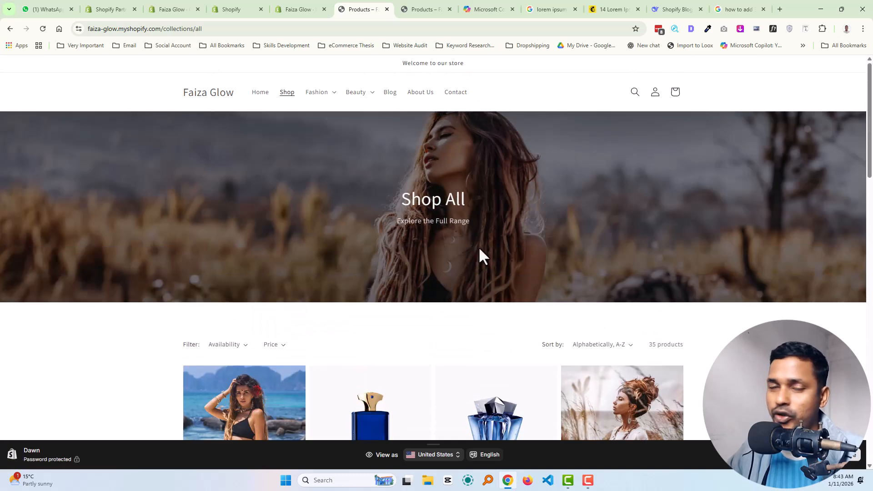